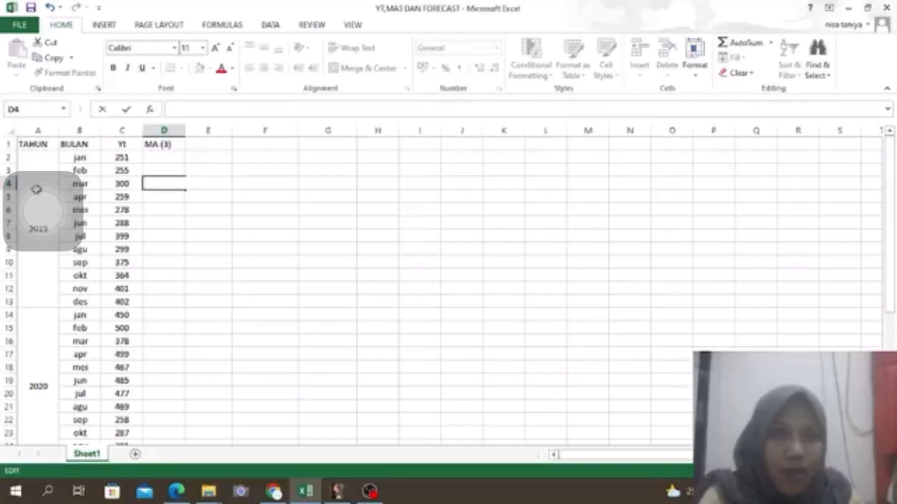
Re-enter the heading MA (3) in cell D1 of the sales table
click(30, 149)
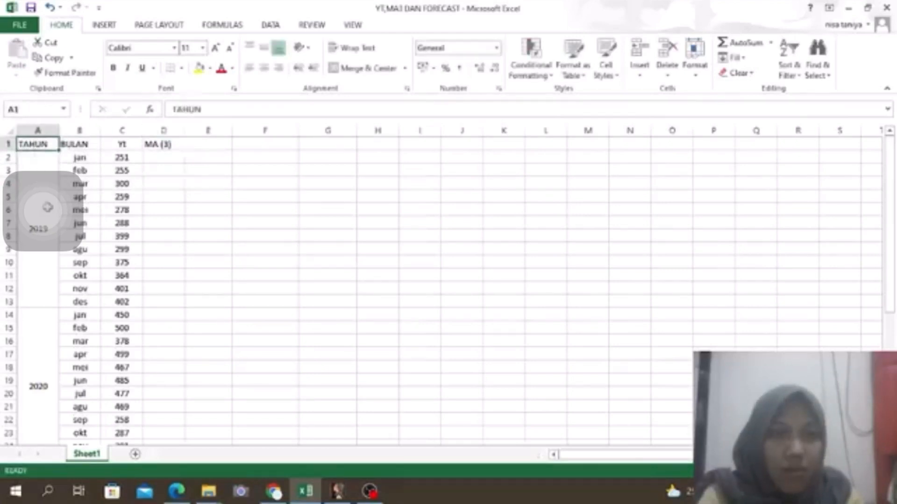
click(45, 186)
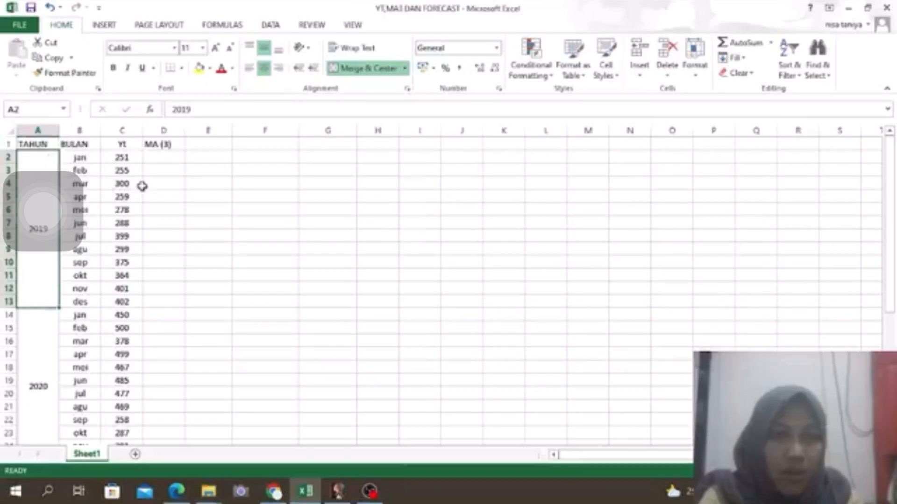
click(168, 144)
key(BackSpace)
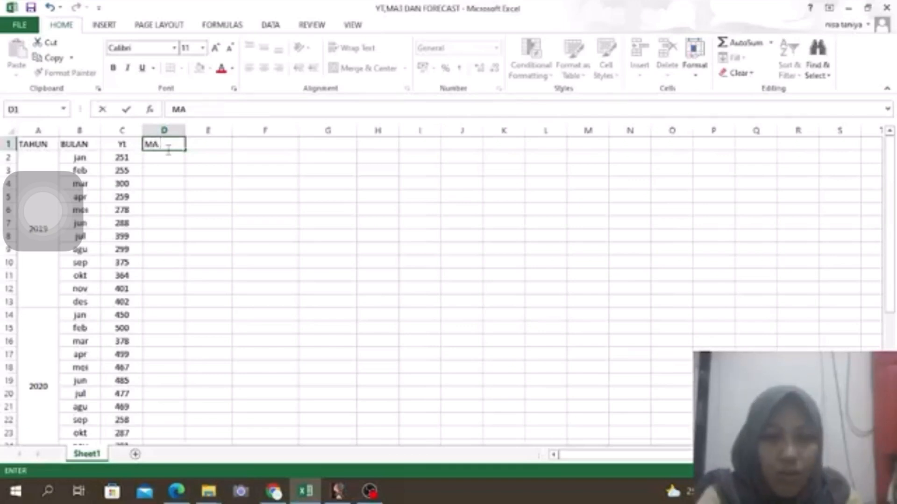
text(3)
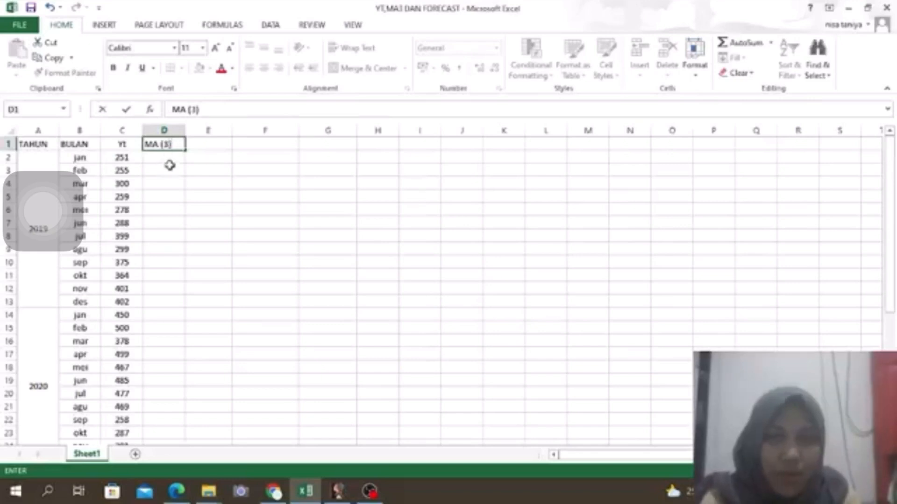
key(Return)
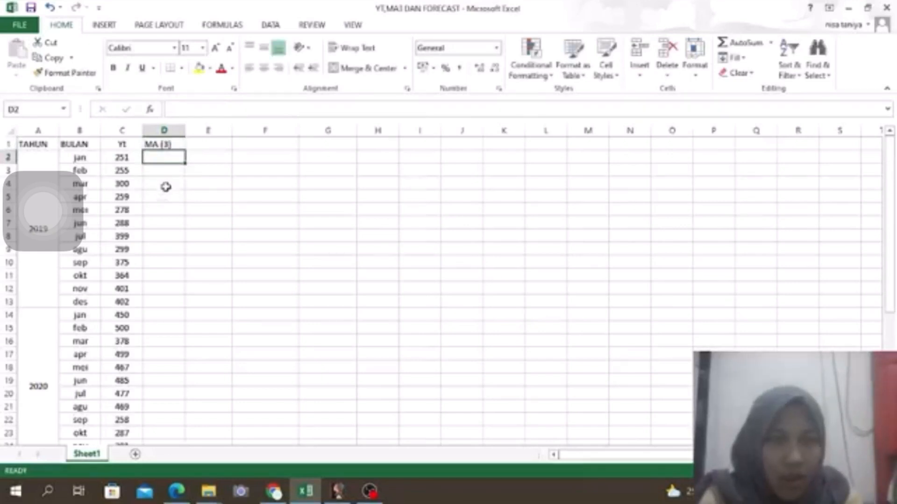
Calculate the first three-month moving average in D4 with =AVERAGE(C2:C4)
click(166, 187)
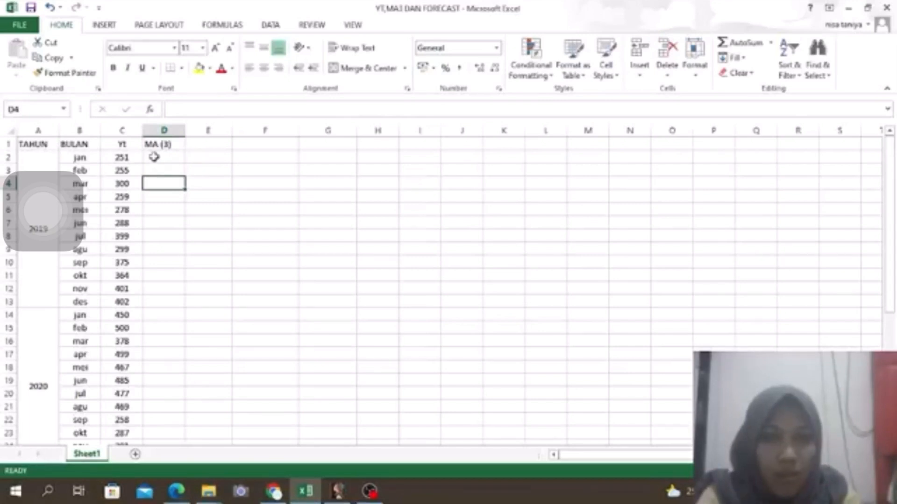
text(=av)
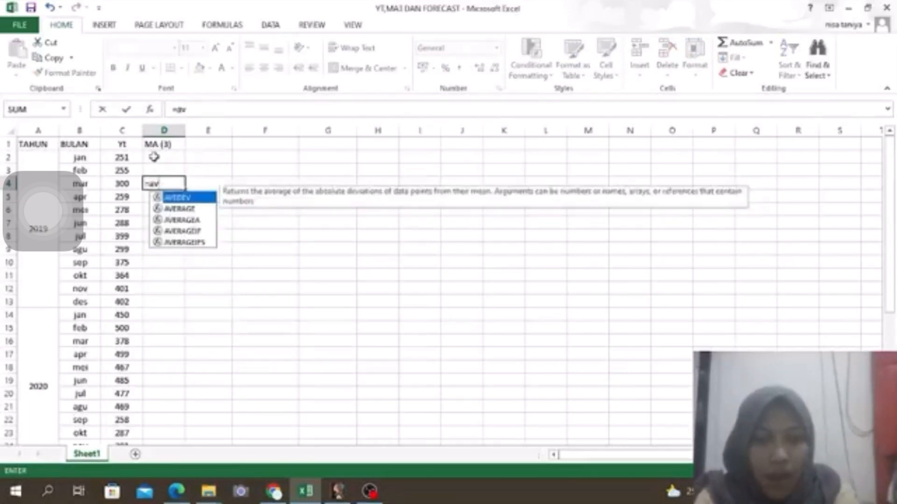
text(erag)
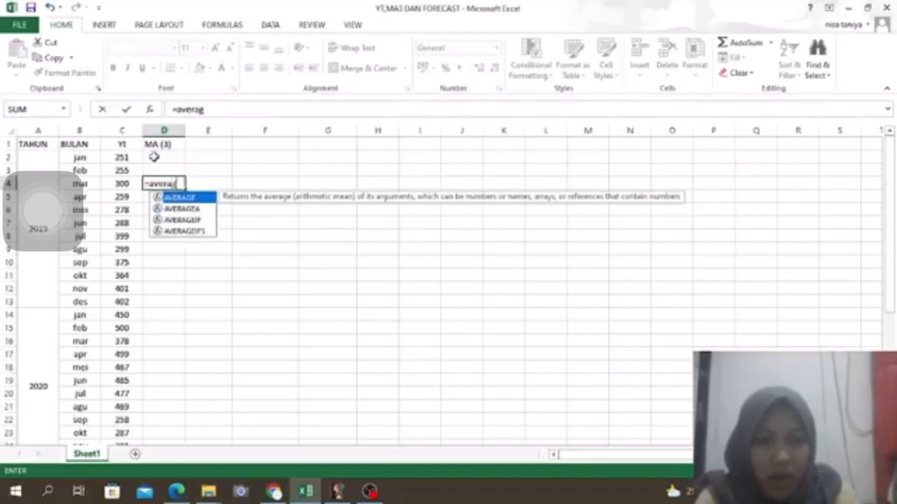
text(e()
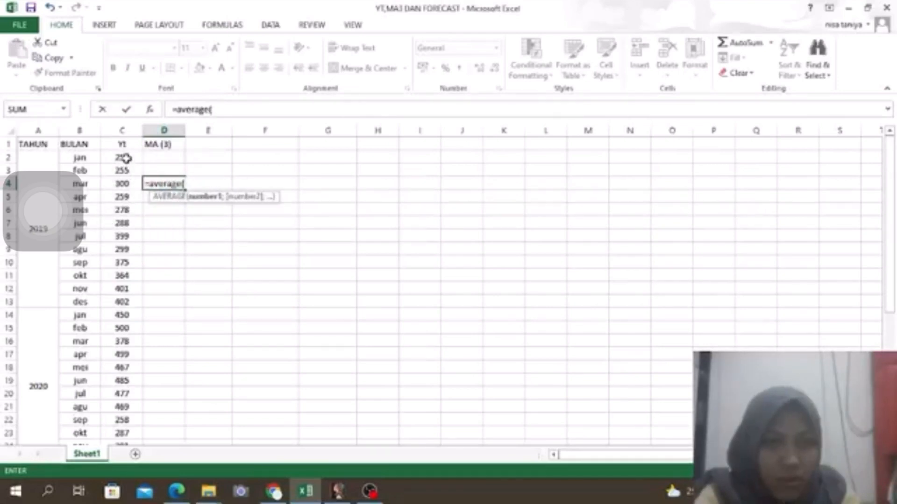
drag(126, 159, 125, 182)
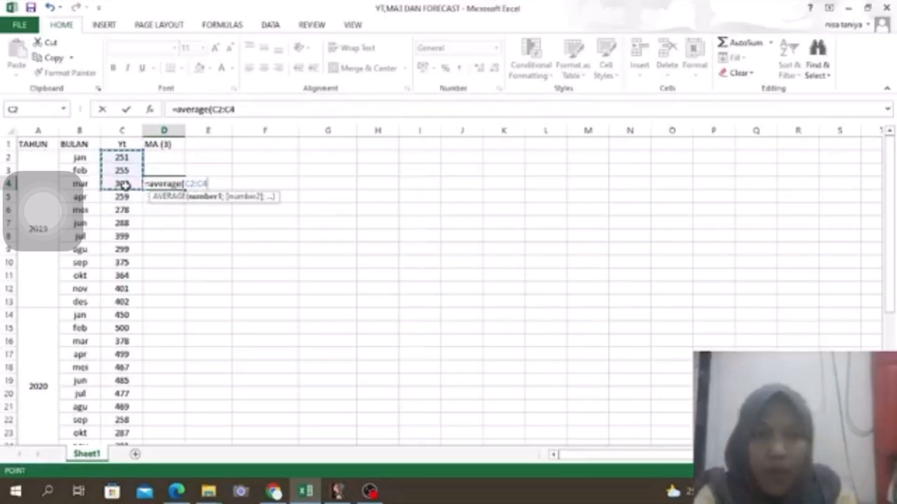
text())
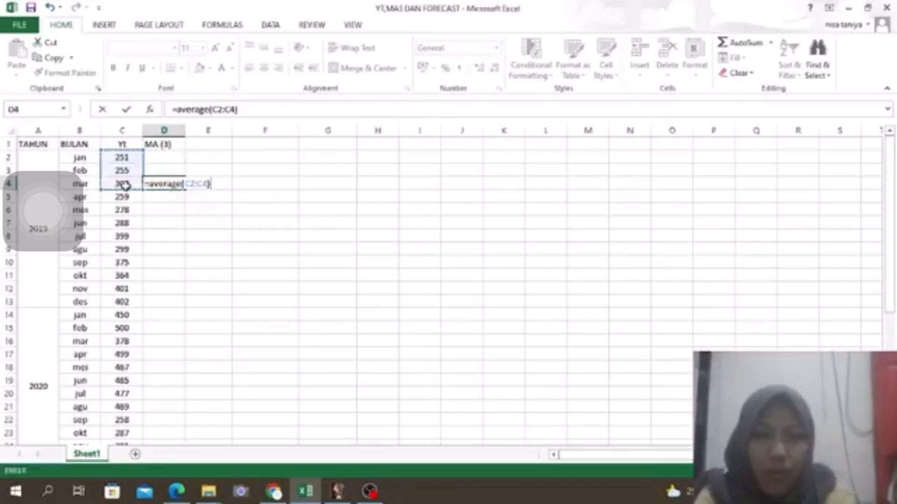
key(Return)
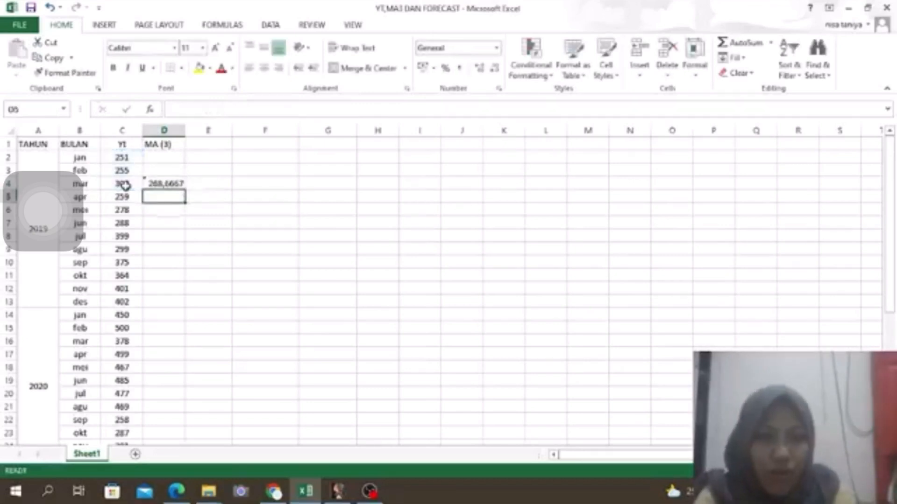
Fill the moving-average formula from D4 down to D37 and widen column D slightly
click(162, 185)
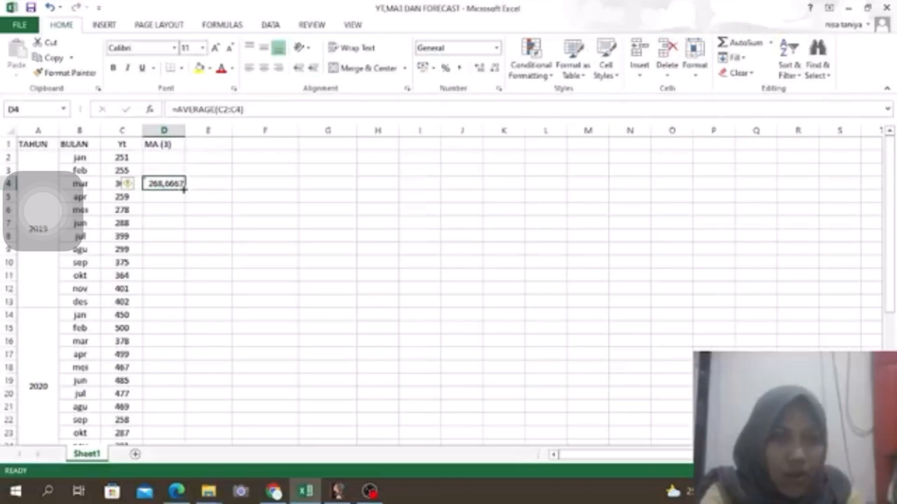
drag(184, 190, 169, 413)
click(256, 377)
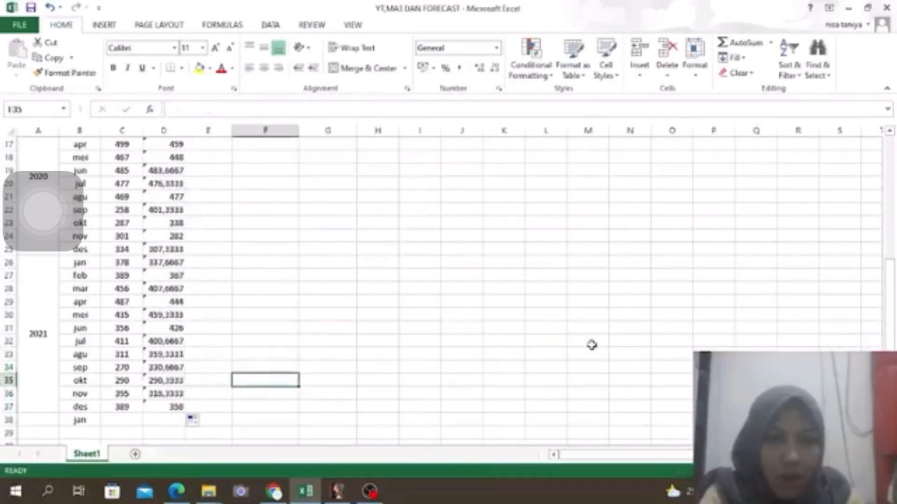
scroll(890, 304, up, 2)
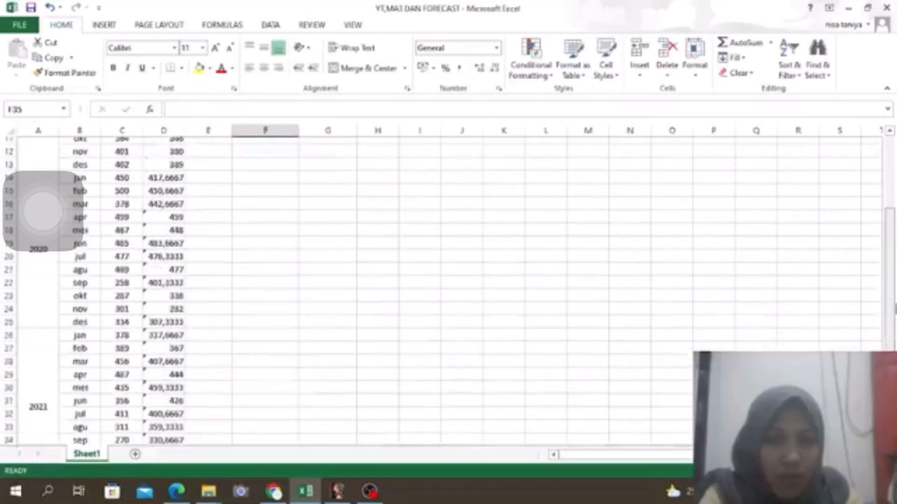
scroll(449, 290, up, 4)
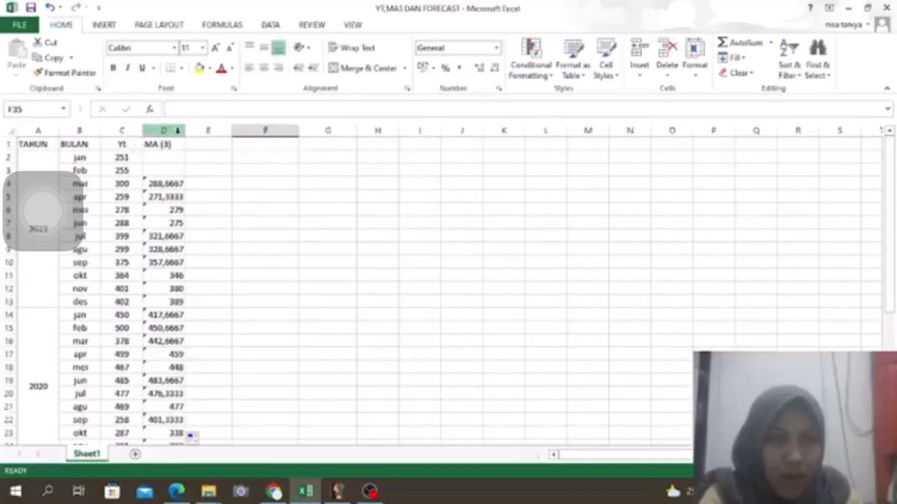
drag(185, 132, 200, 133)
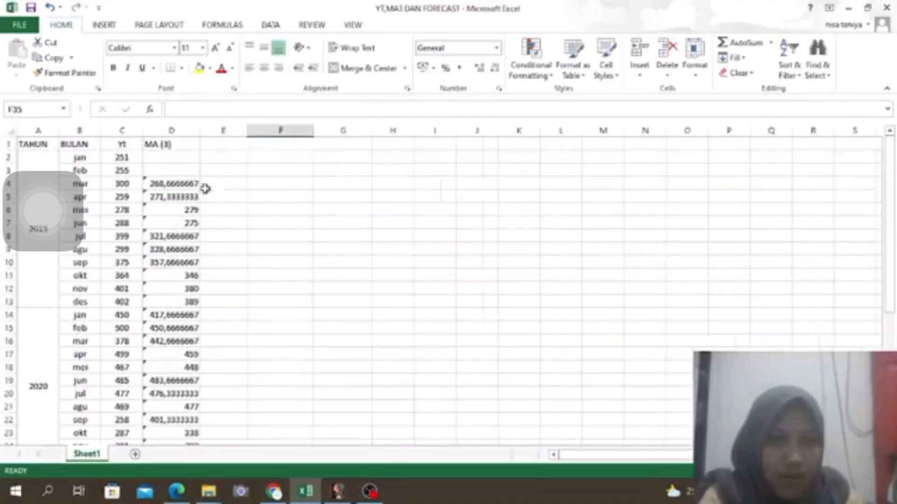
click(220, 197)
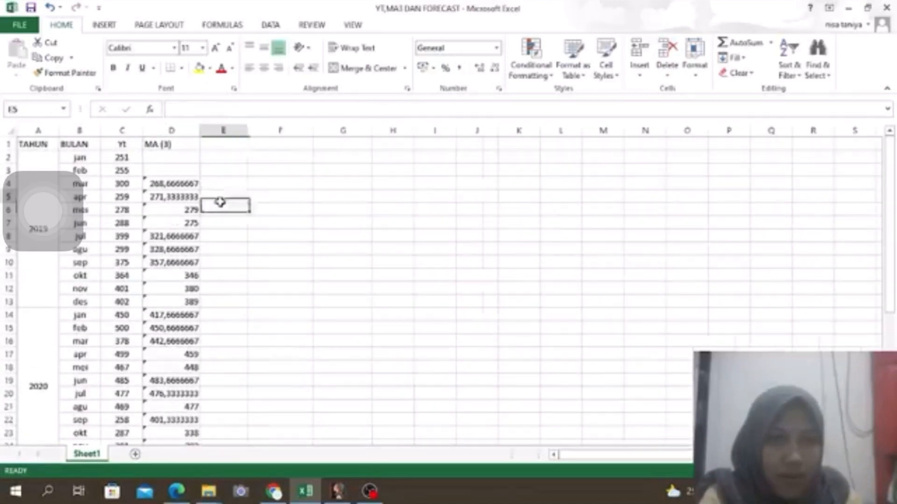
Enter the heading FORECAST in cell E1
click(221, 144)
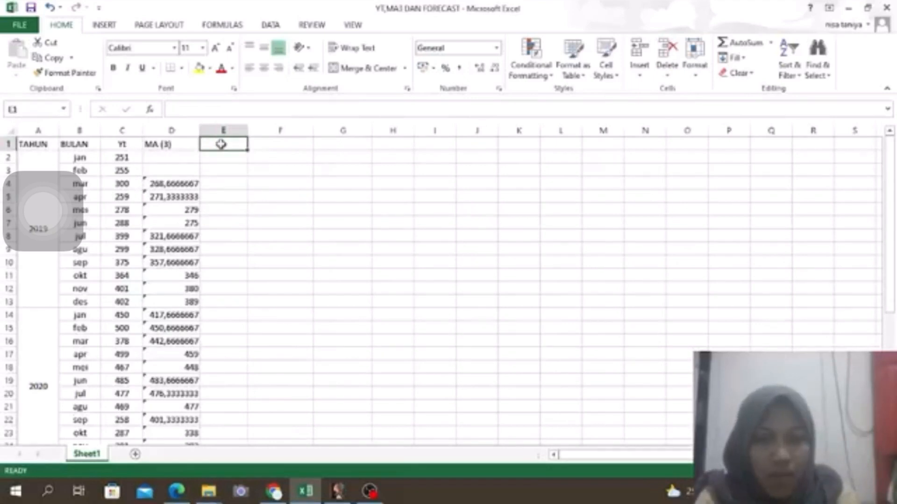
text(f)
key(BackSpace)
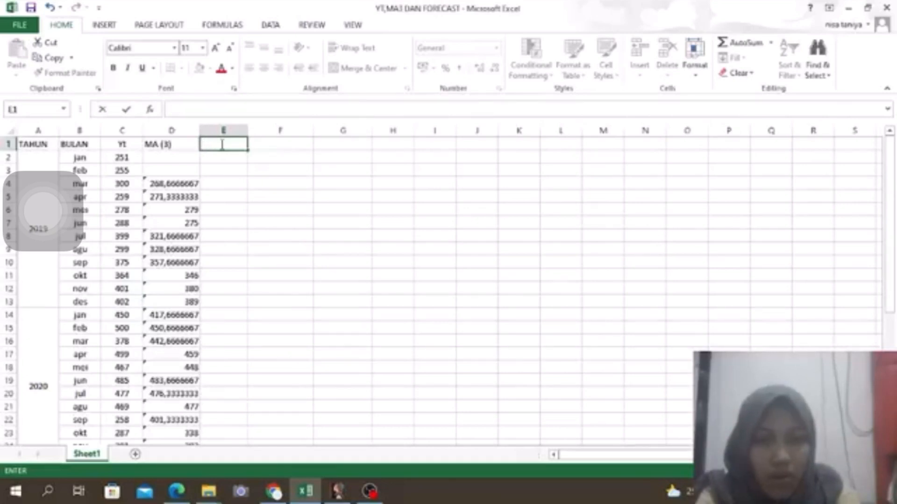
key(BackSpace)
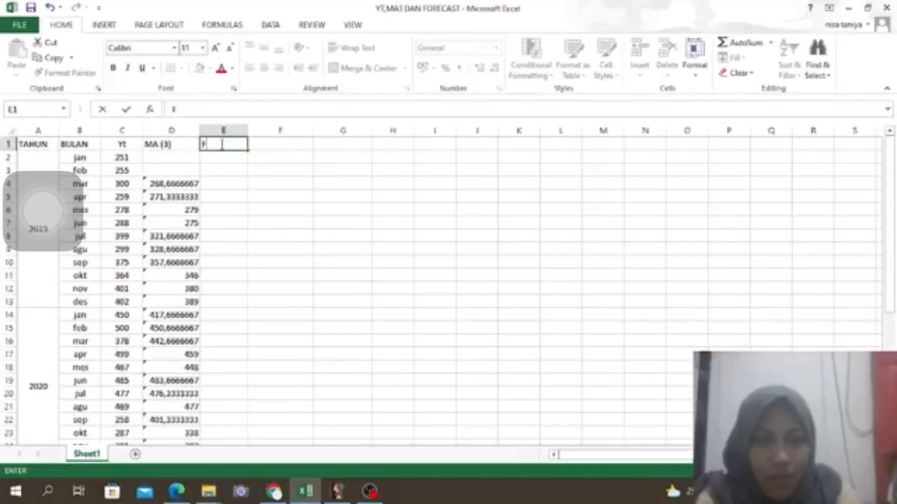
text(ORECAST)
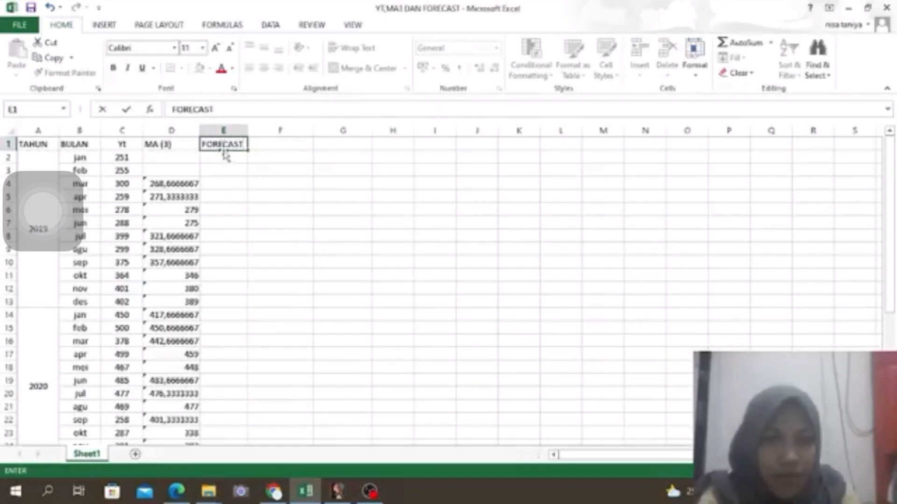
Enter the formula =D4 in cell E4 so the forecast takes the moving-average value
click(228, 186)
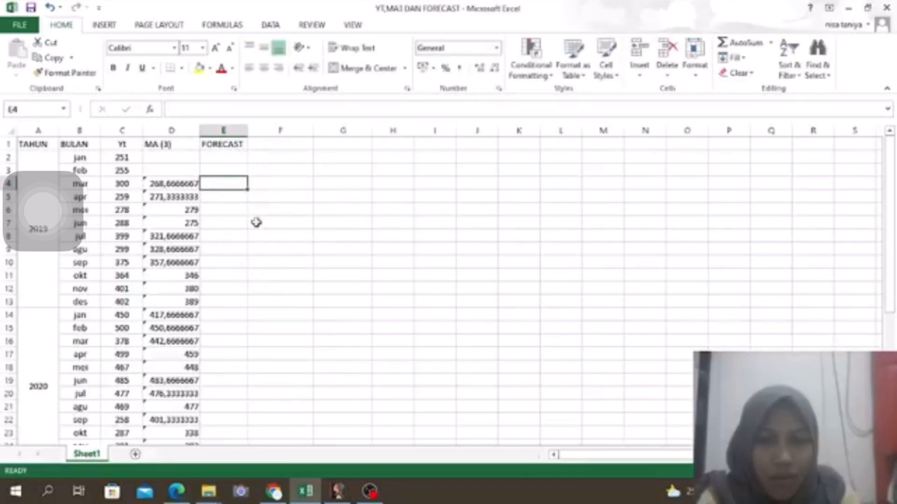
text(=)
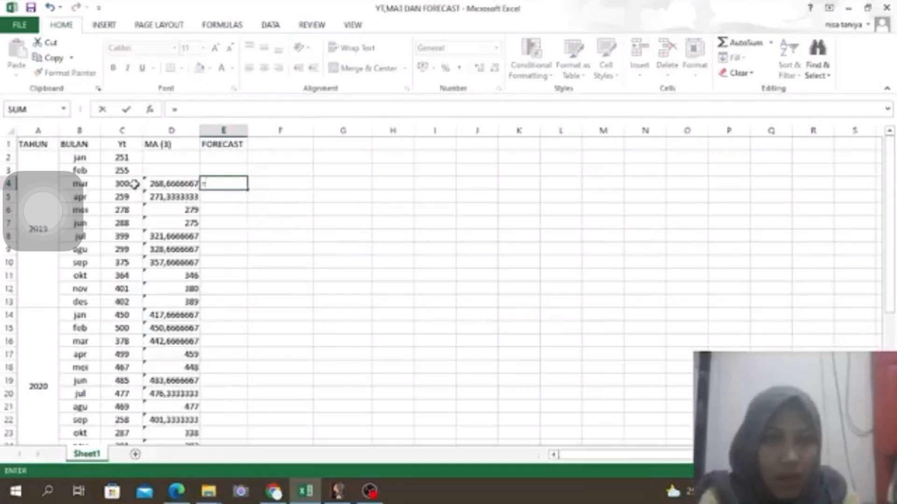
click(177, 185)
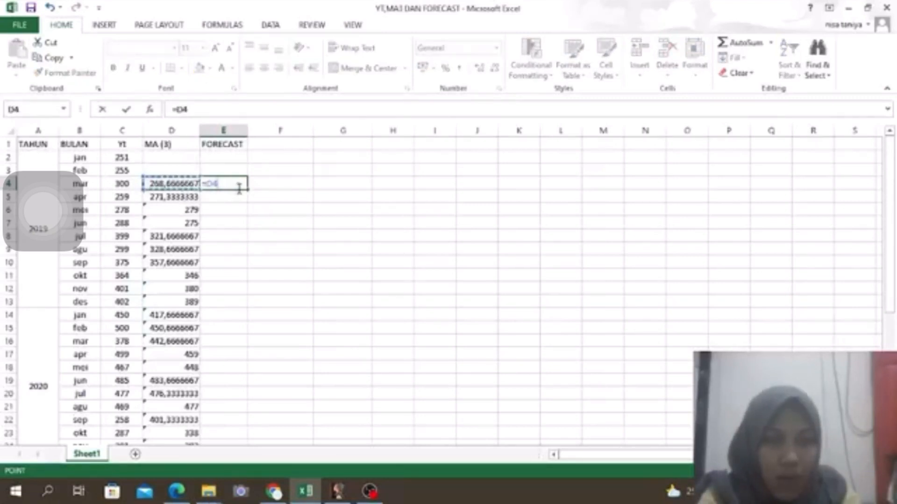
key(Return)
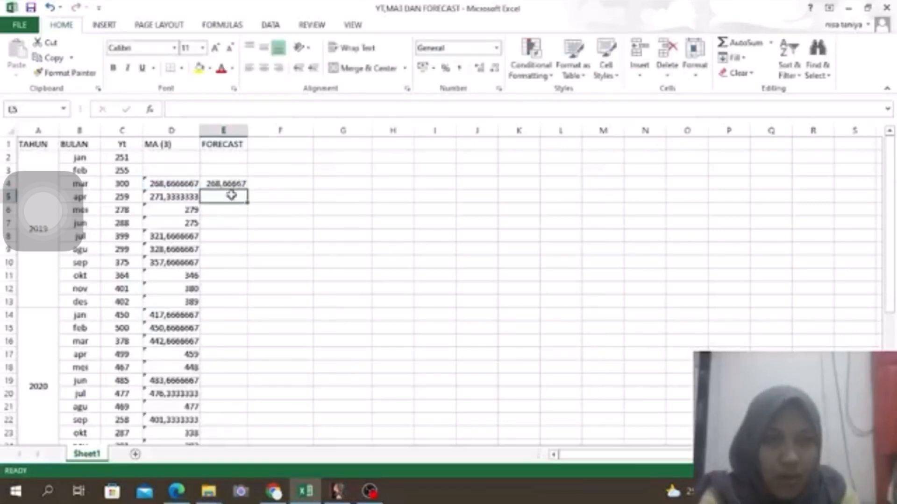
Fill the forecast formula from E4 down to E37
click(234, 185)
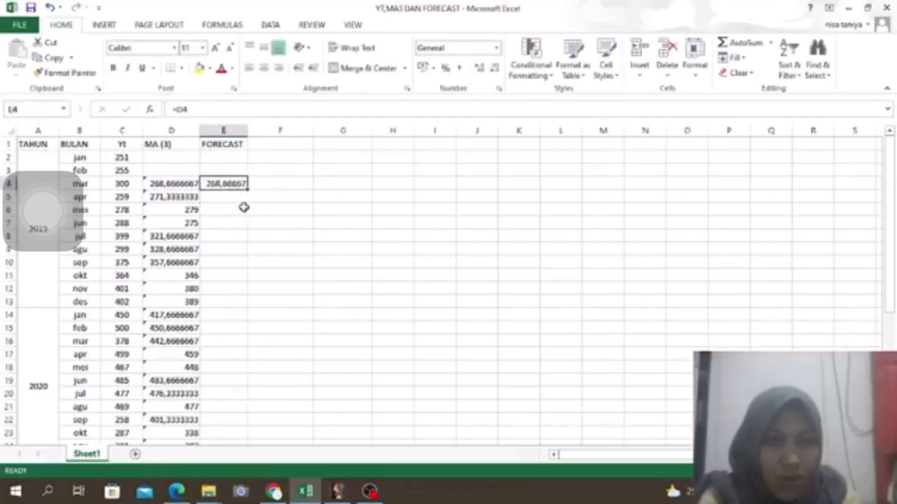
drag(249, 191, 232, 394)
click(381, 346)
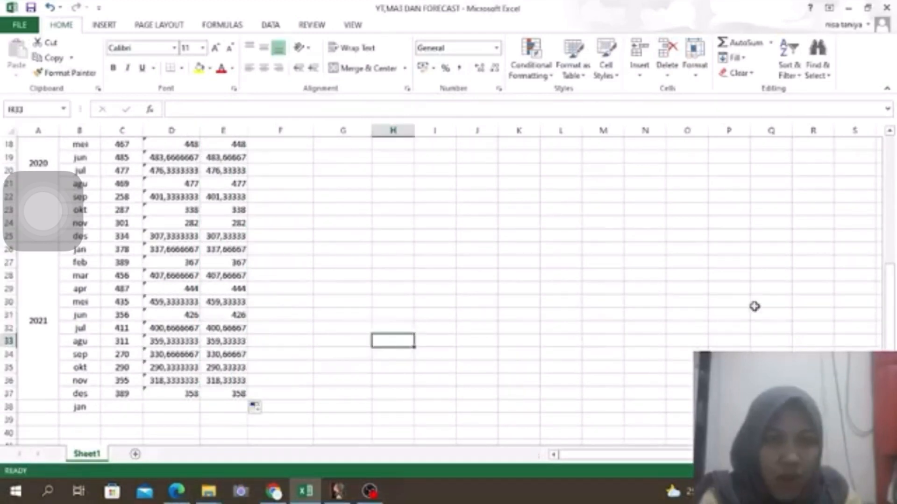
drag(889, 339, 890, 214)
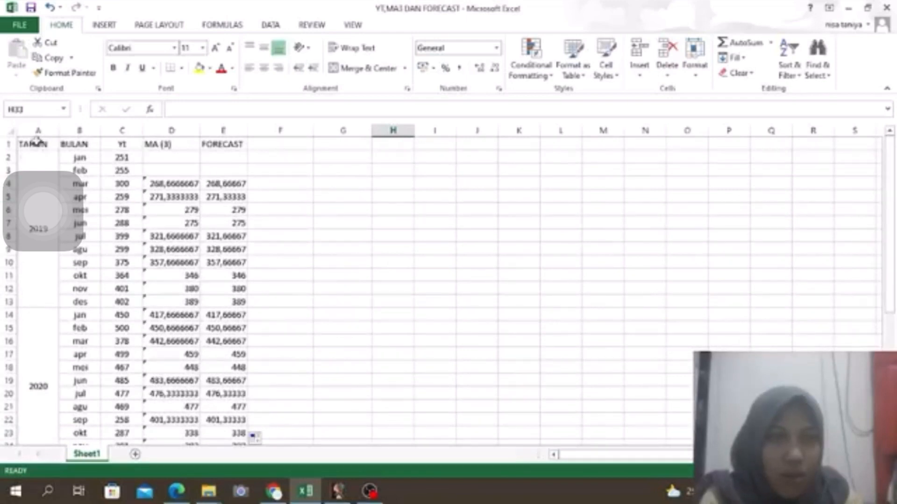
Insert a basic 2-D line chart from the data range A1:E37
drag(30, 144, 232, 406)
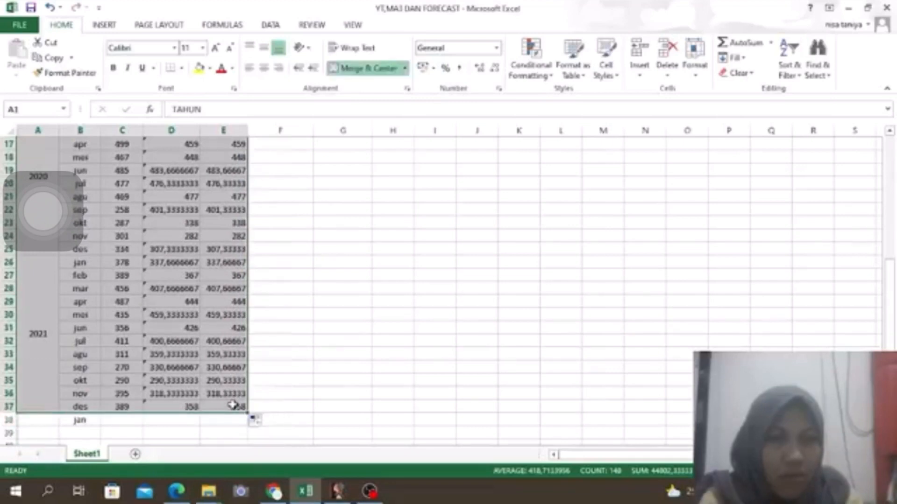
click(108, 26)
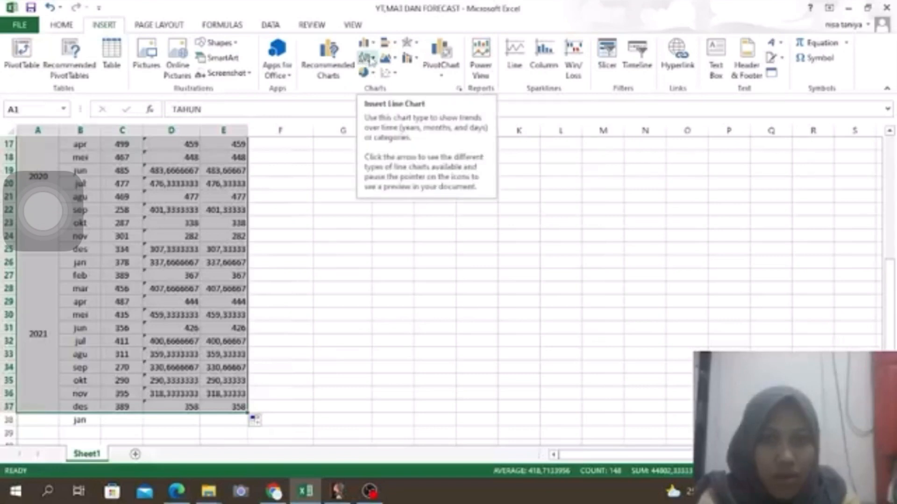
click(371, 59)
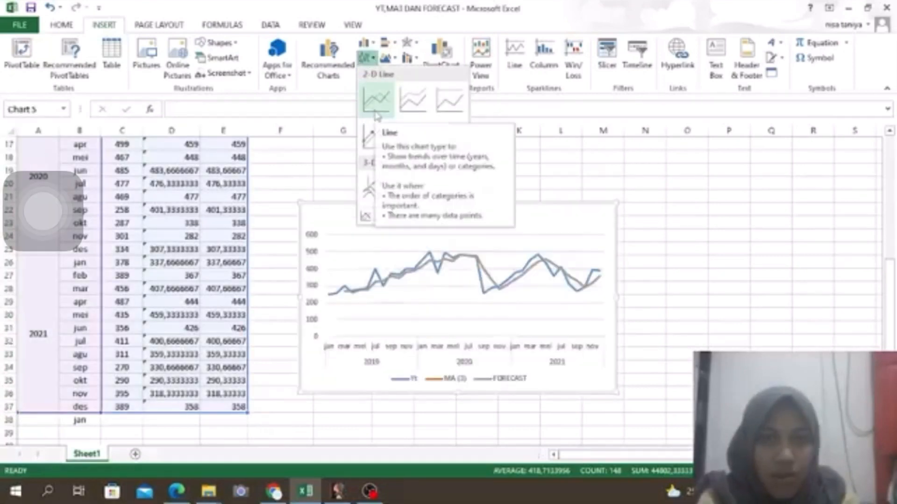
click(376, 115)
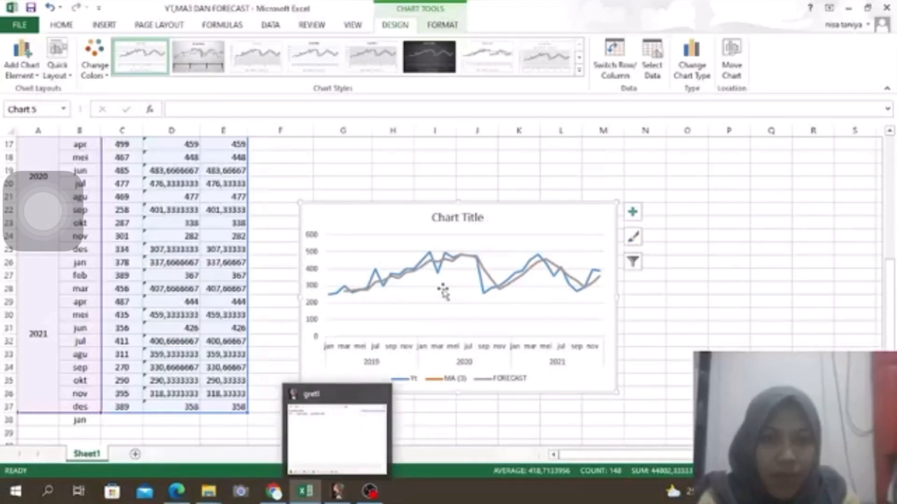
Switch to gretl and open the Excel file YT,MA3 DAN FORECAST.xlsx from drive D:, importing from column 3, row 1
click(338, 496)
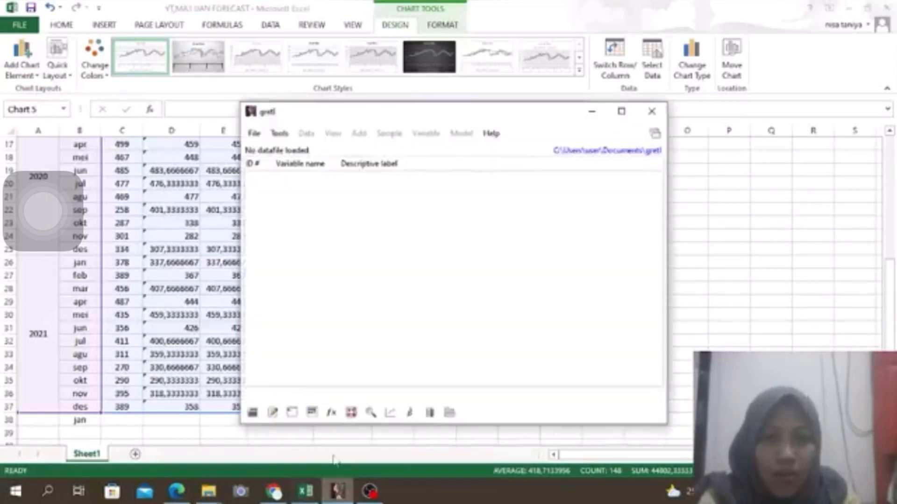
click(252, 135)
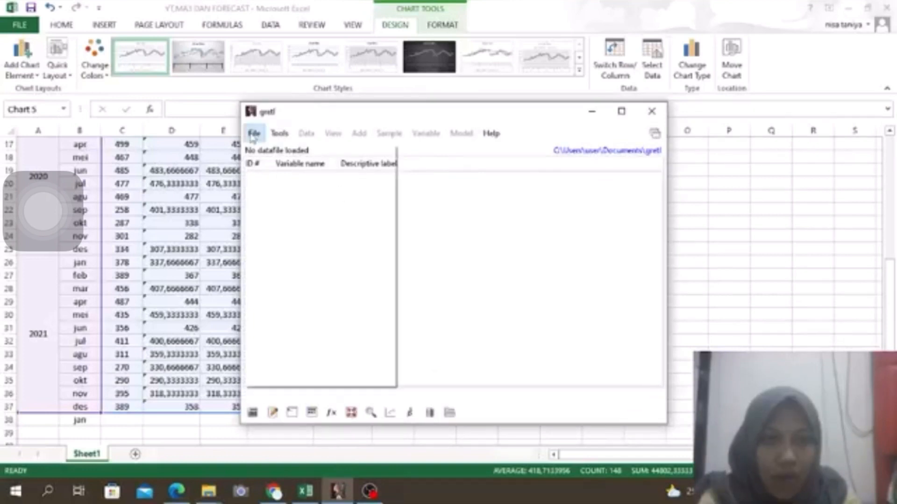
mouse_move(276, 154)
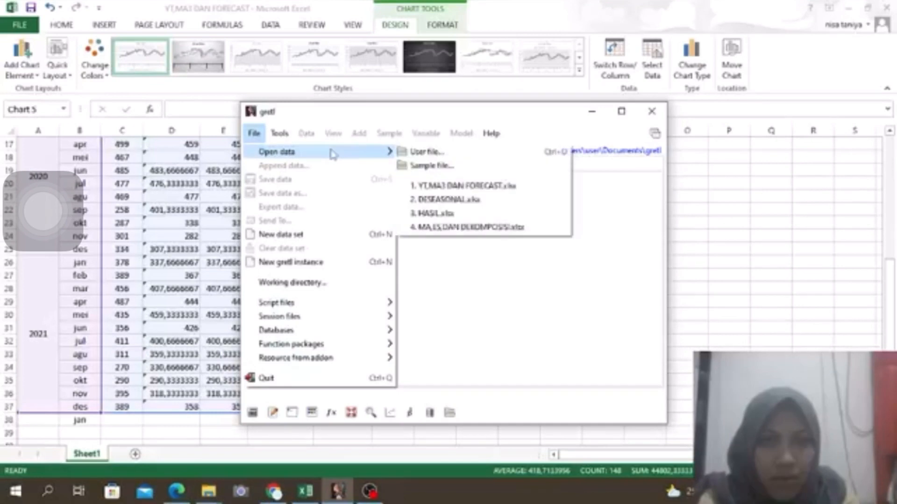
click(411, 152)
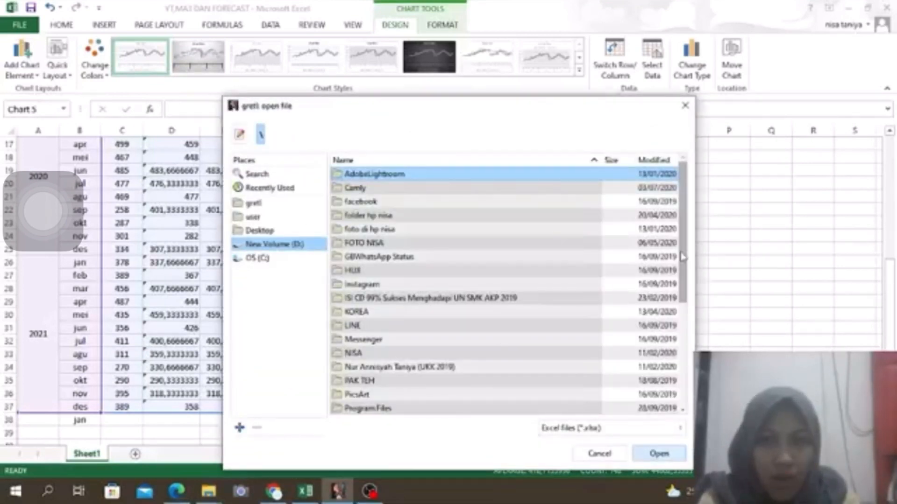
scroll(684, 256, down, 5)
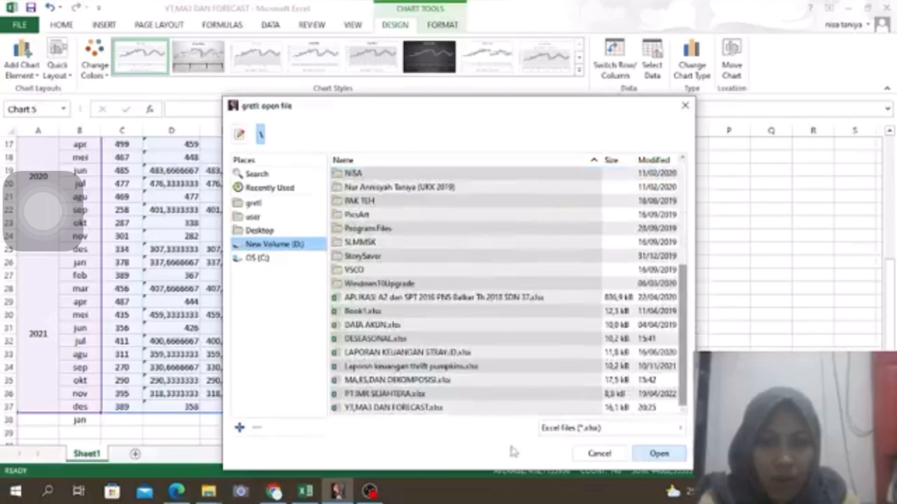
click(531, 408)
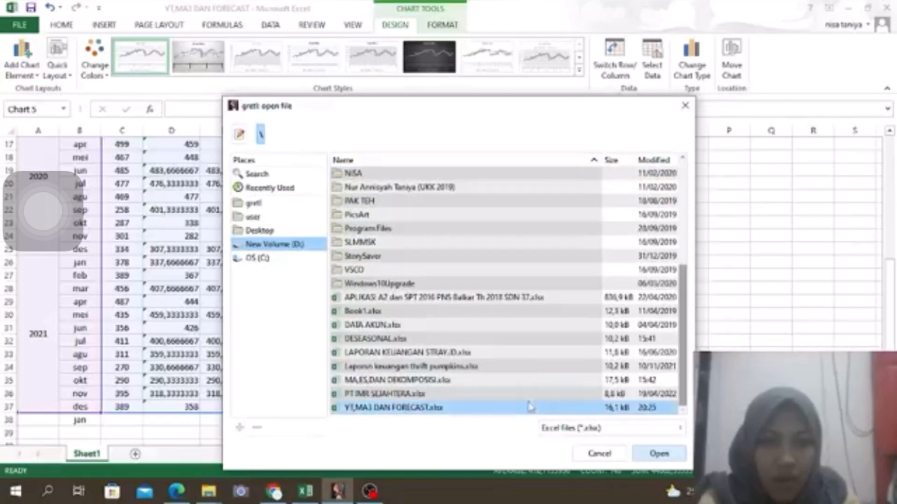
click(656, 454)
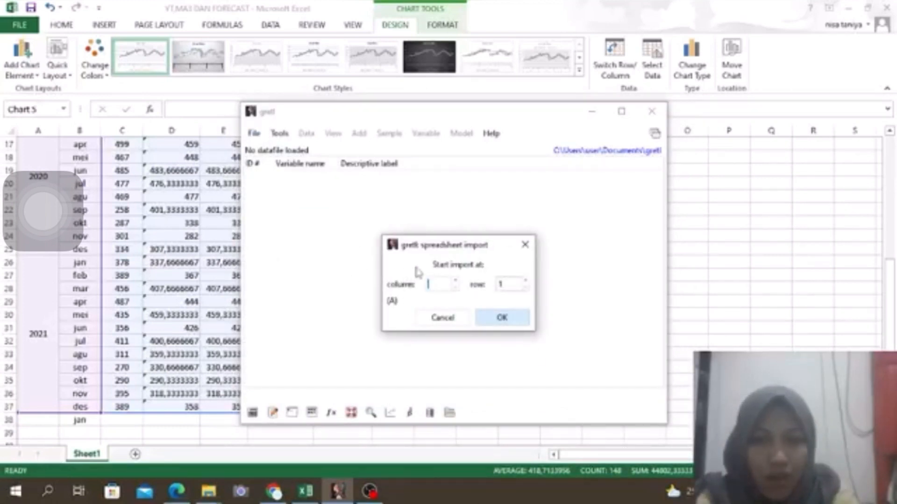
text(3)
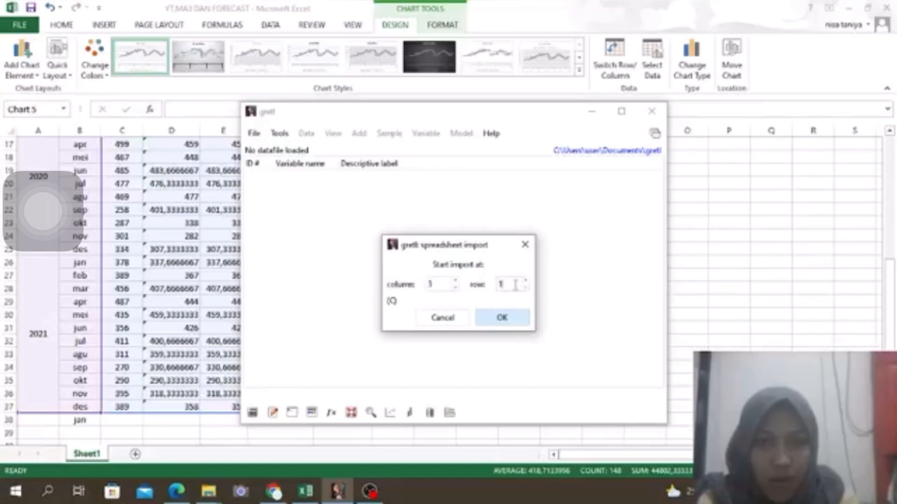
key(Return)
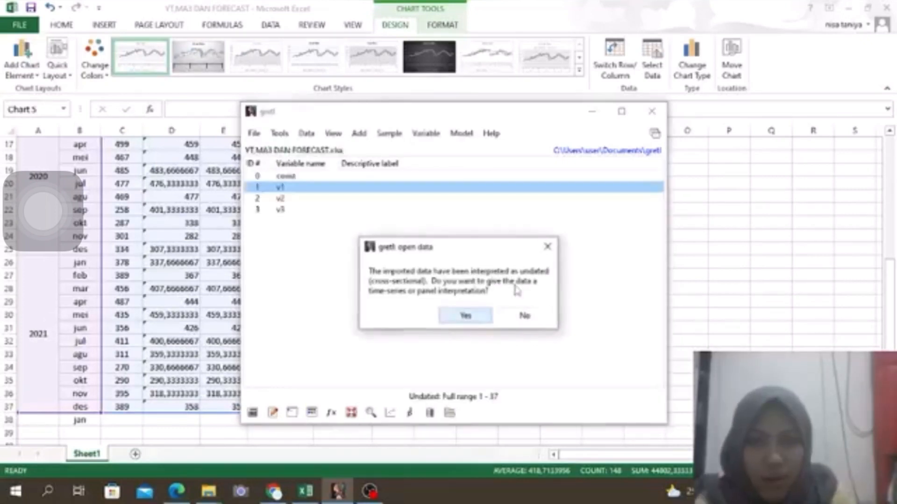
Give the imported data a time-series interpretation with monthly frequency
click(462, 316)
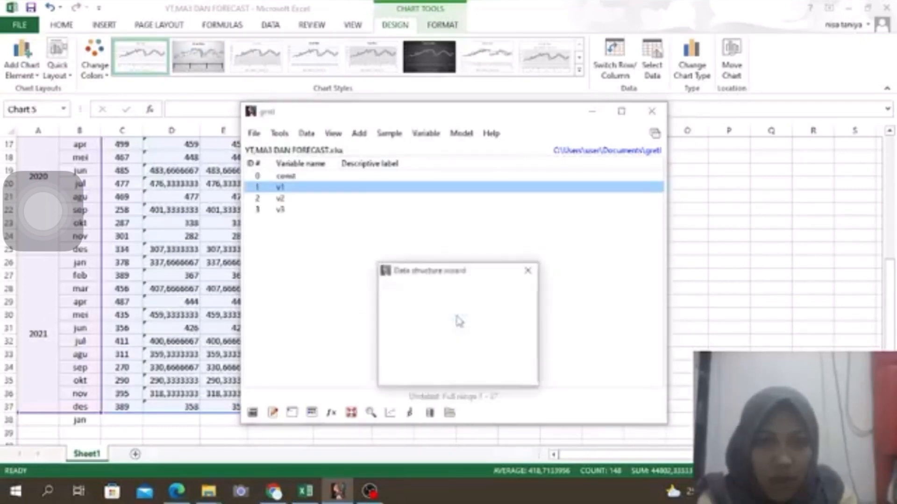
click(391, 331)
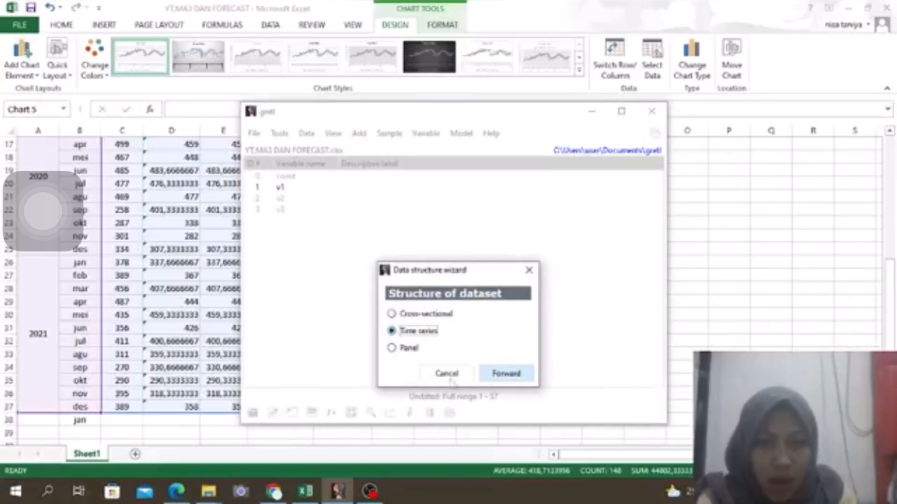
click(502, 374)
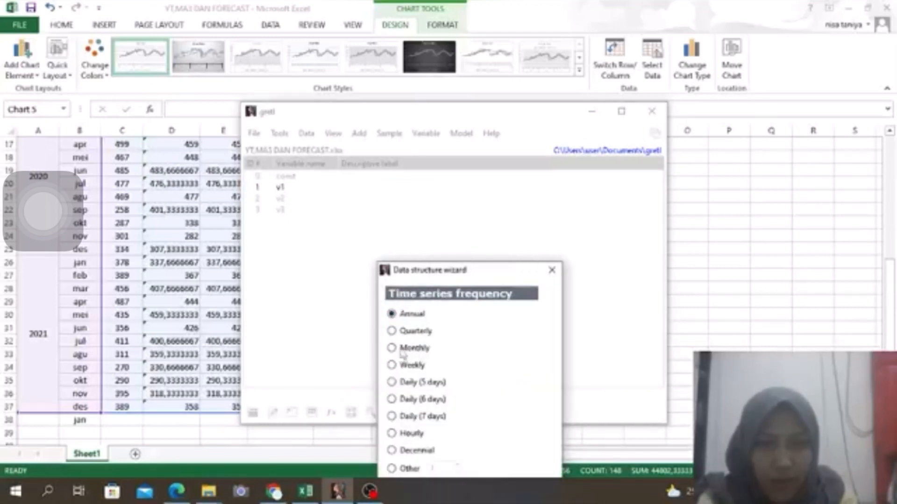
click(392, 349)
drag(488, 274, 480, 159)
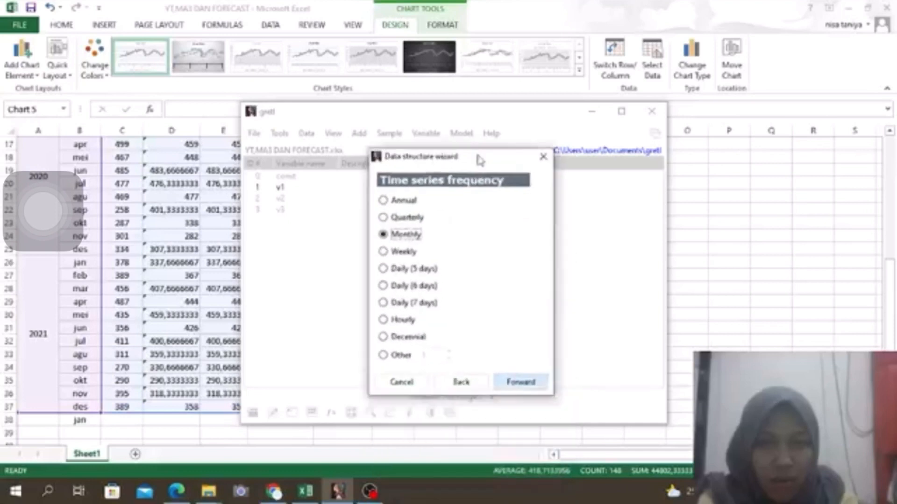
click(528, 382)
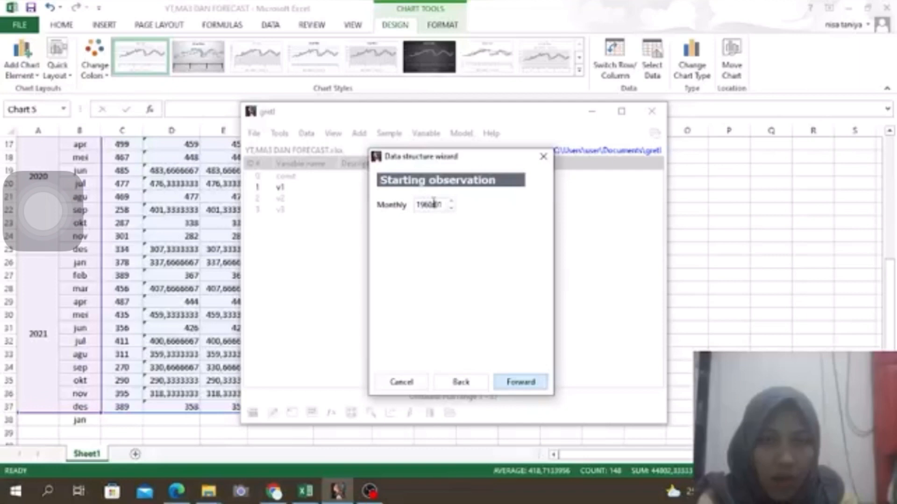
key(BackSpace)
key(BackSpace)
text(201)
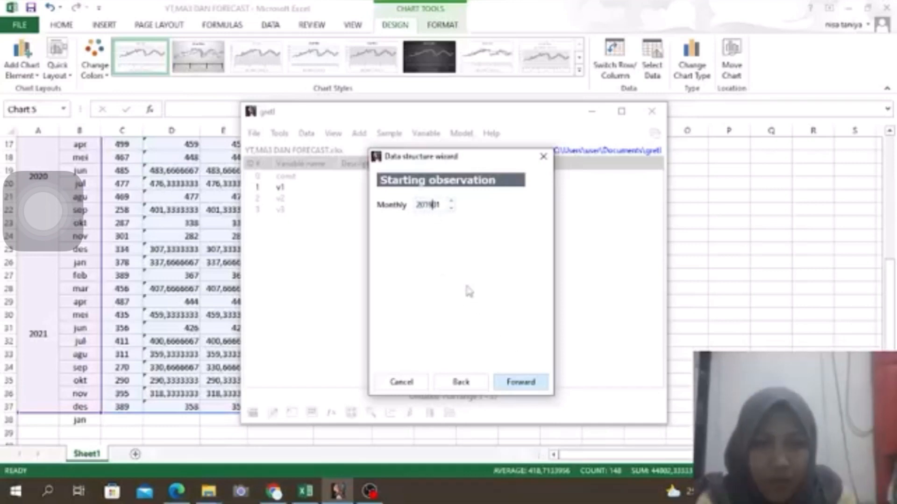
text(:)
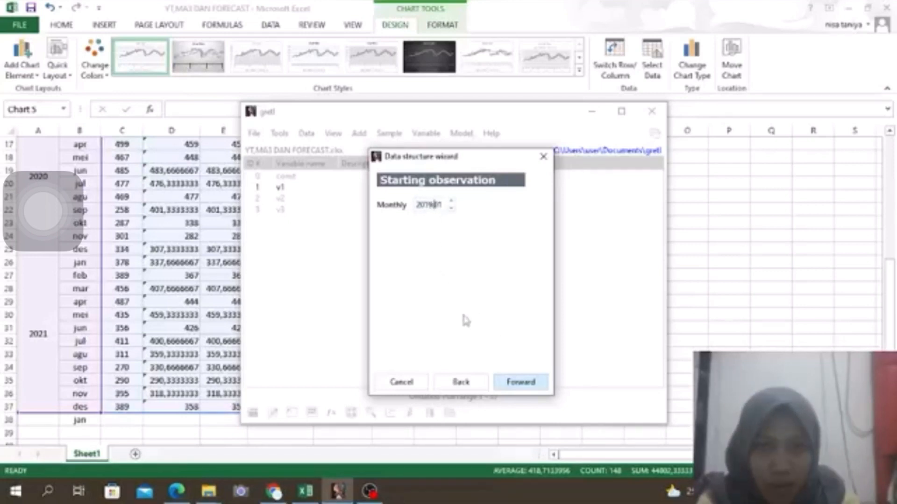
click(463, 384)
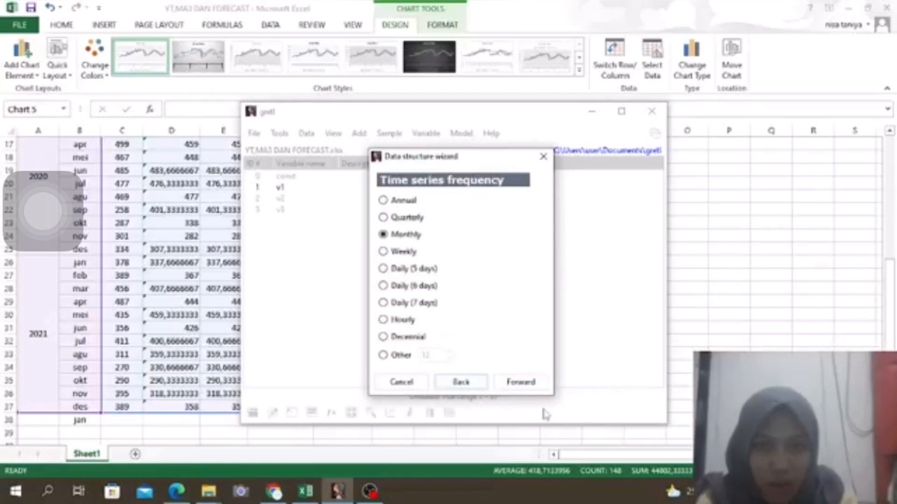
click(533, 387)
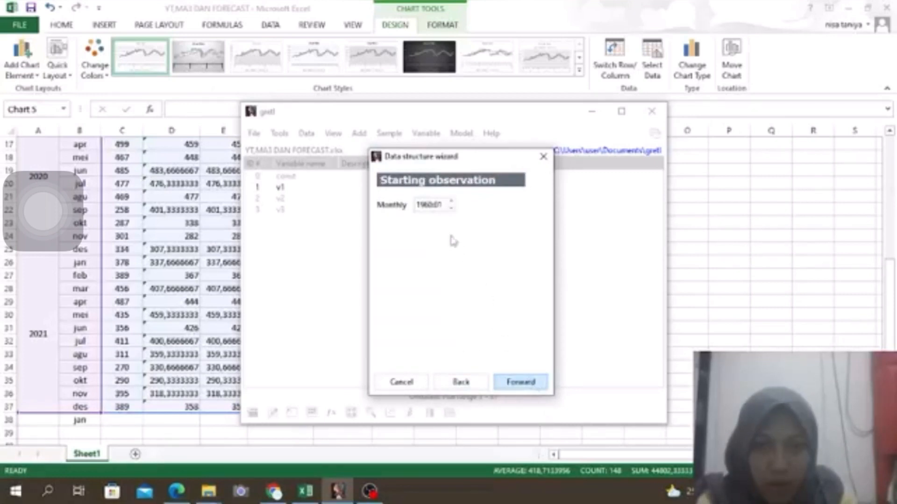
Set the monthly starting observation to 2019:01 and apply the dataset structure
click(432, 205)
key(BackSpace)
key(BackSpace)
key(BackSpace)
key(BackSpace)
text(2)
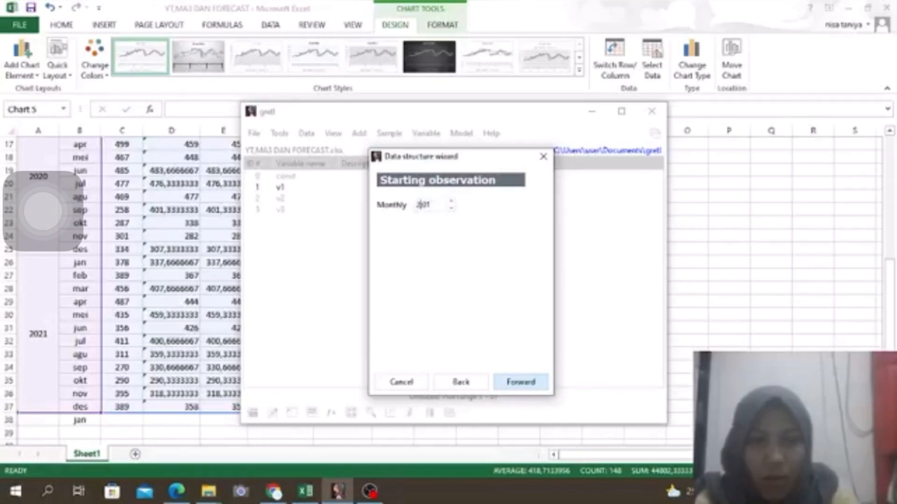
text(019)
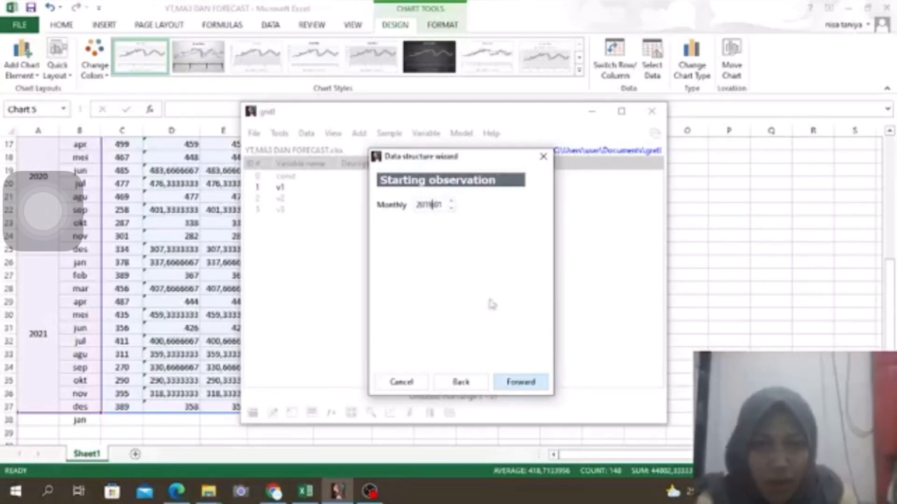
click(526, 389)
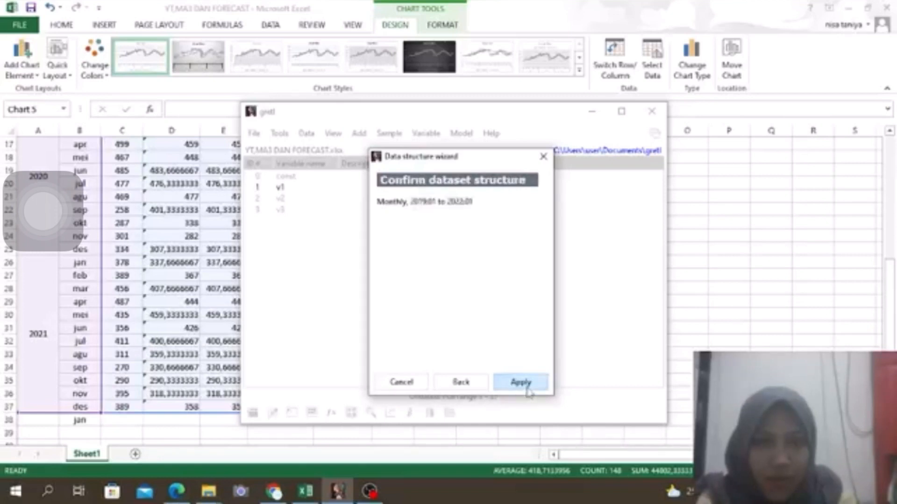
click(517, 382)
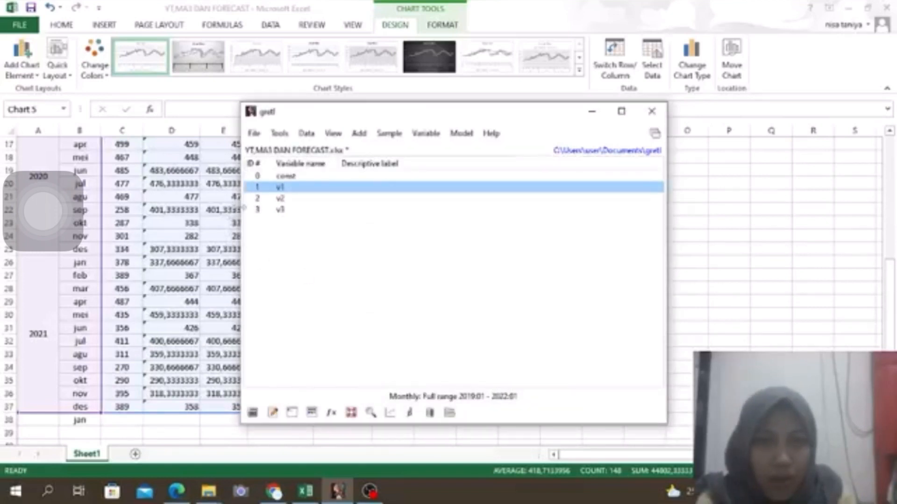
Delete the variables v2 and v3 from the dataset
click(272, 200)
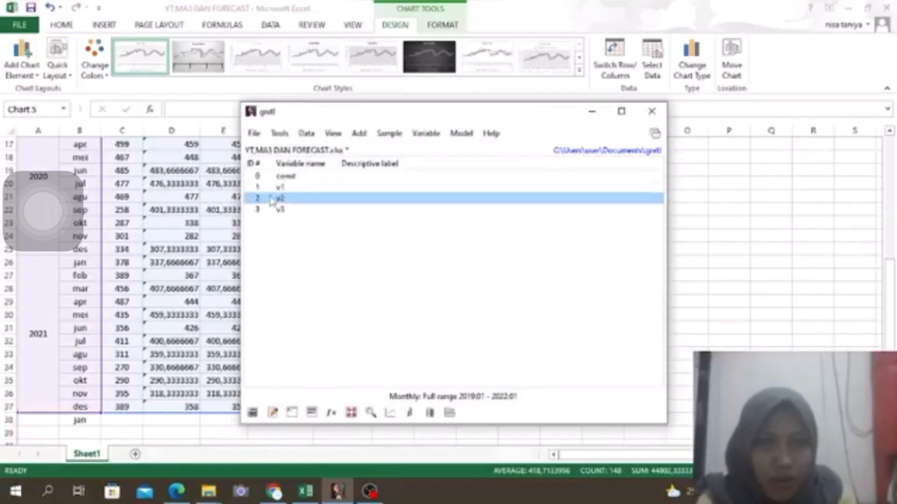
right_click(272, 200)
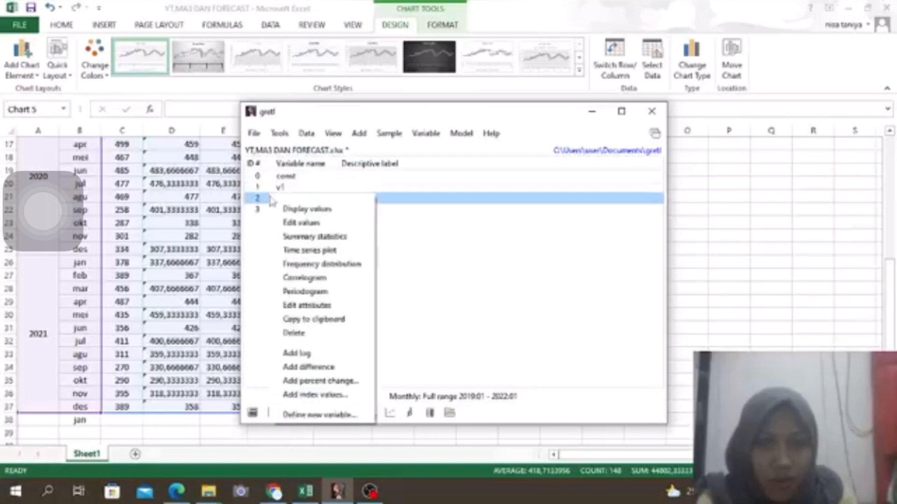
click(294, 333)
click(439, 307)
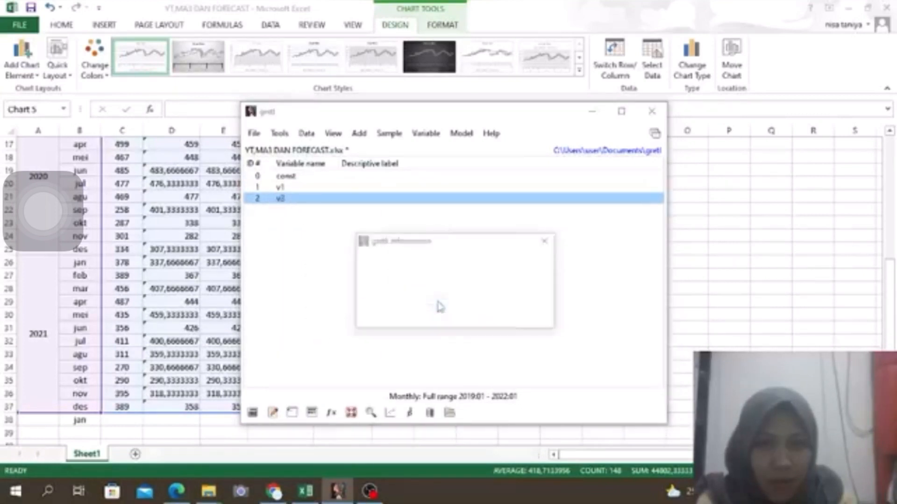
click(539, 317)
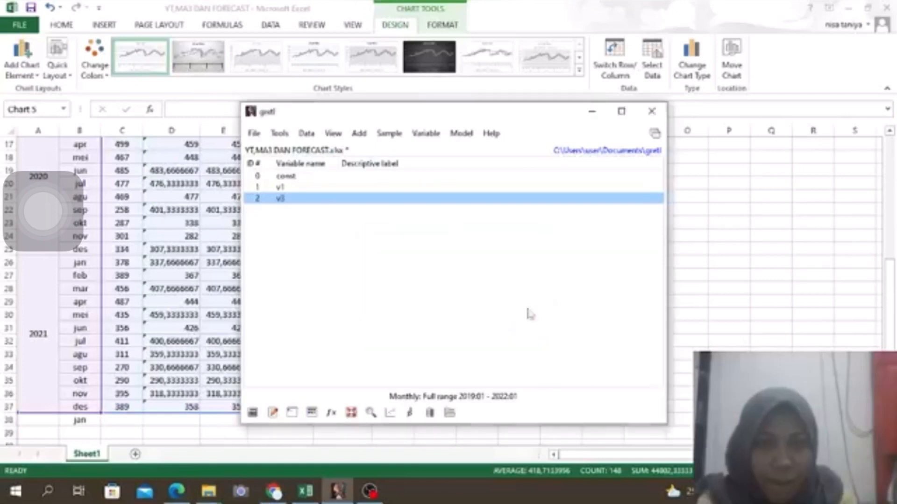
right_click(423, 195)
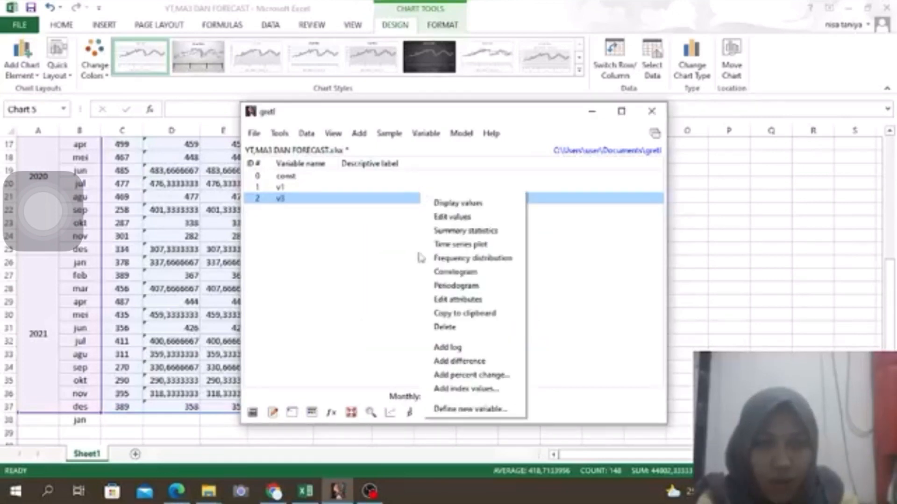
click(446, 326)
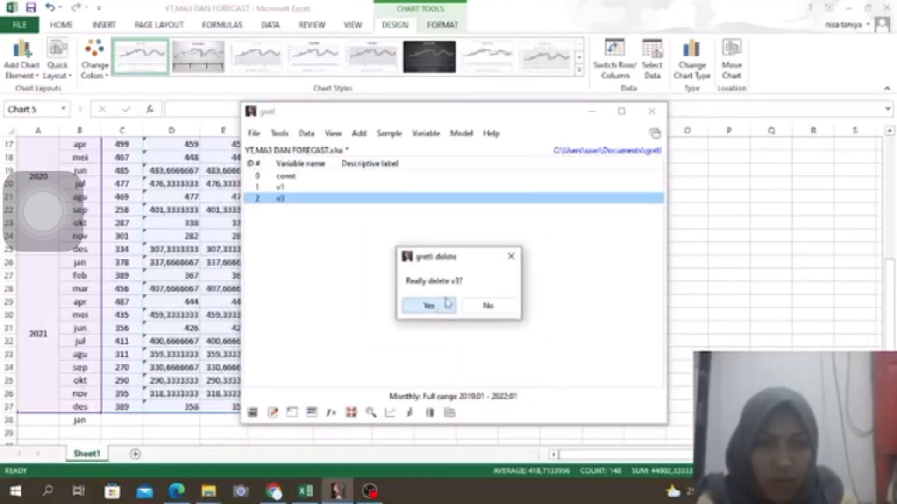
click(439, 308)
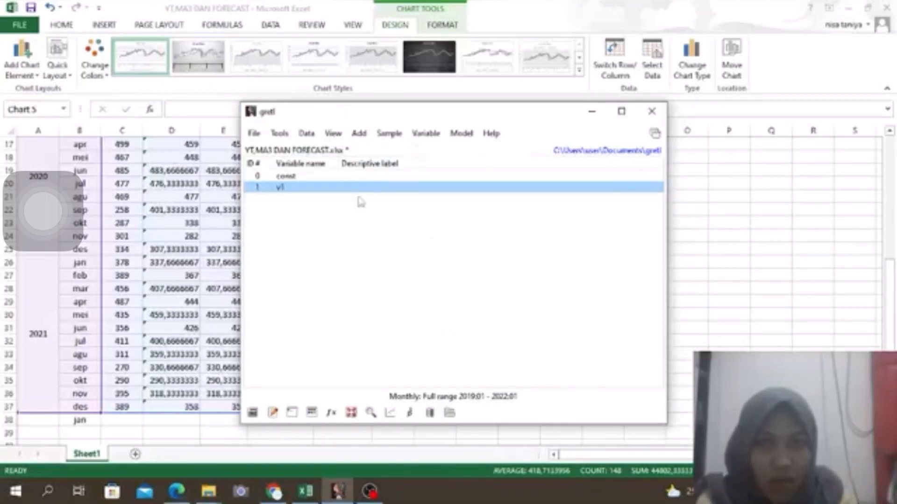
Rename the variable v1 as Yt
right_click(373, 189)
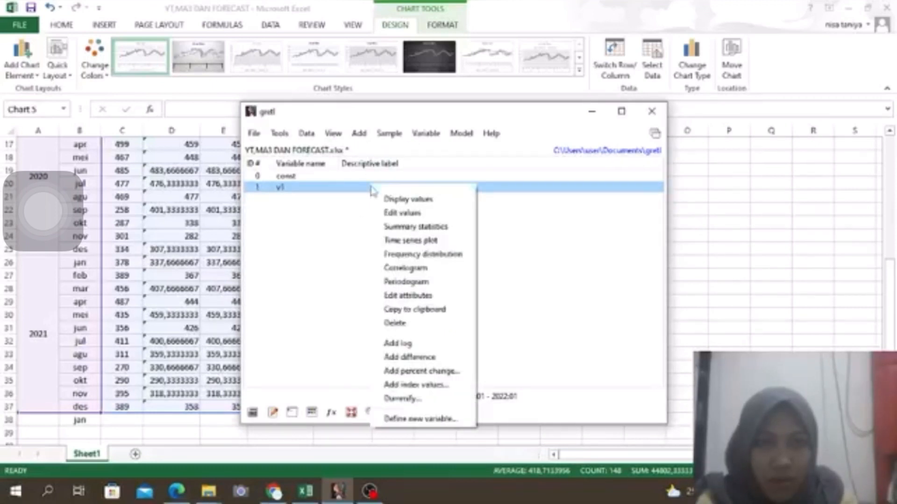
click(410, 295)
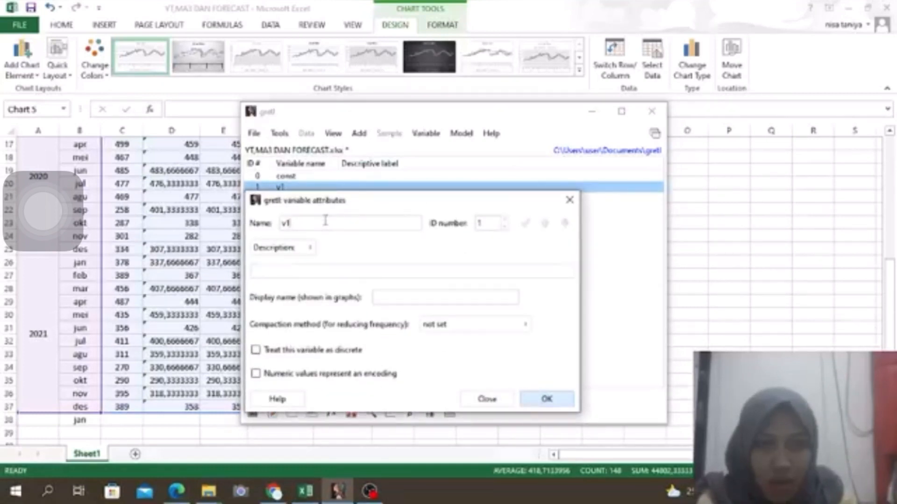
key(BackSpace)
text(y)
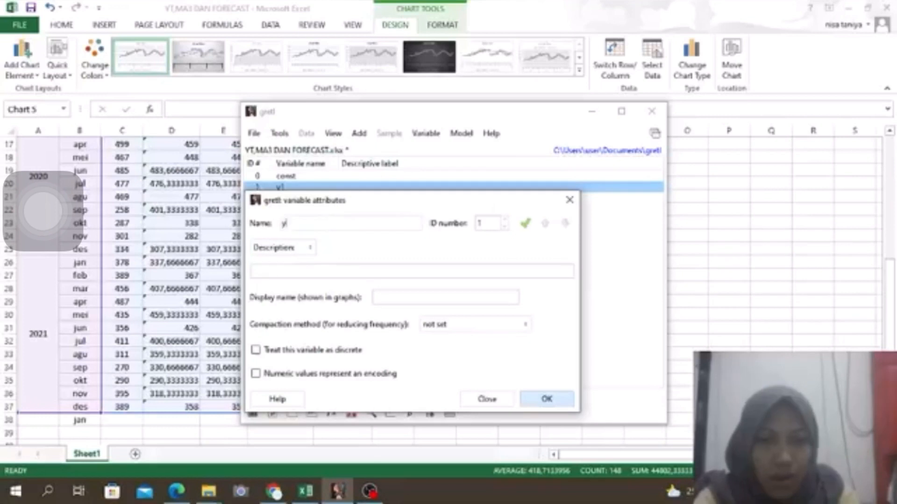
key(BackSpace)
text(Yt)
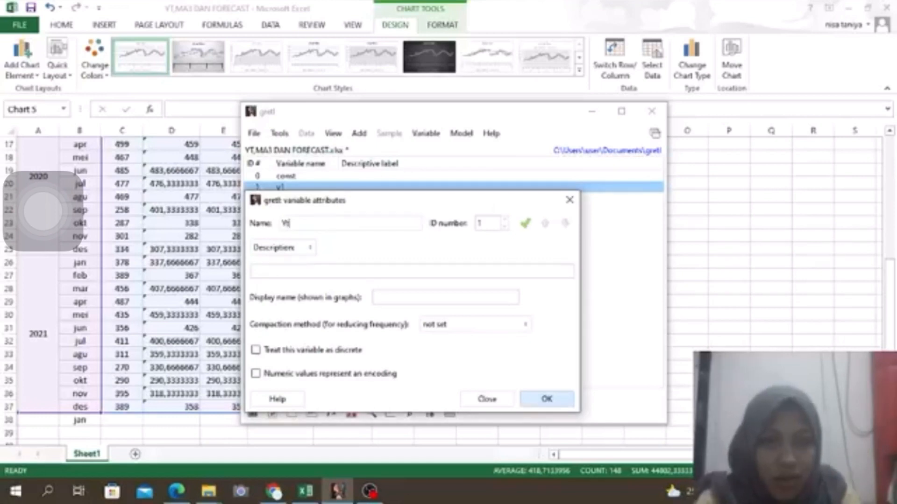
click(562, 403)
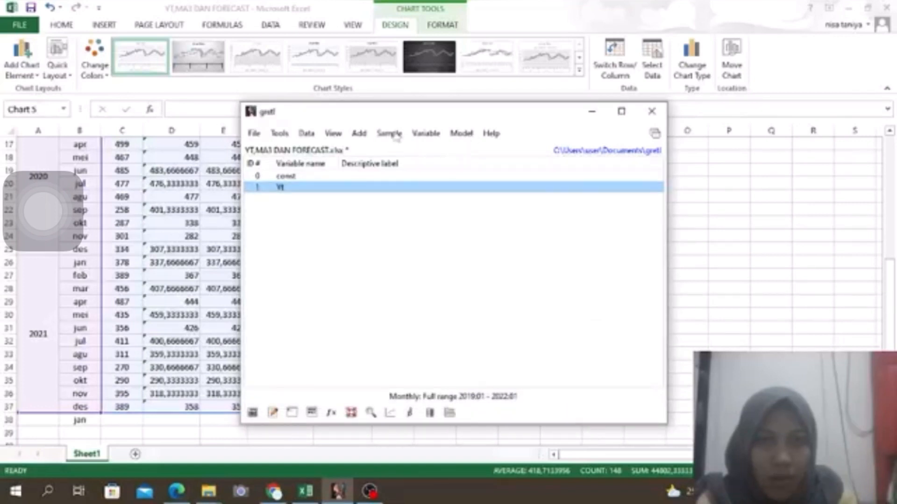
Open the simple moving average filter for Yt and set the number of observations in the average to 3
click(426, 134)
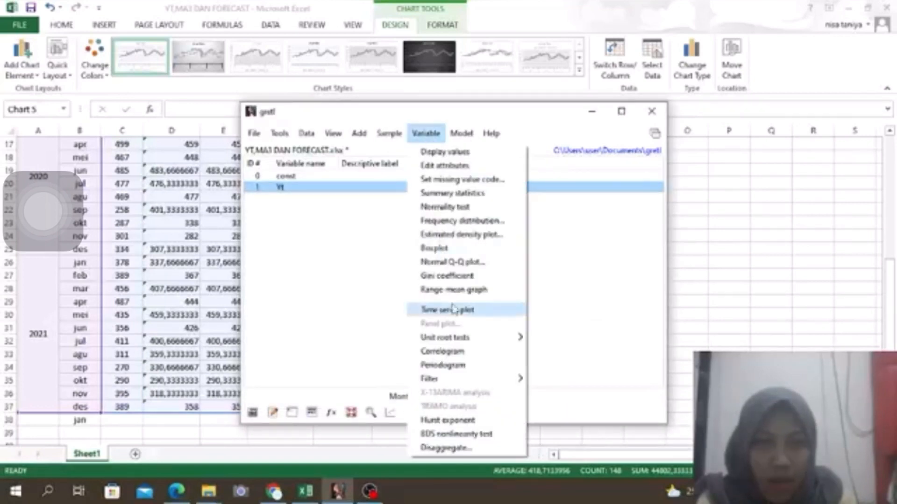
mouse_move(513, 384)
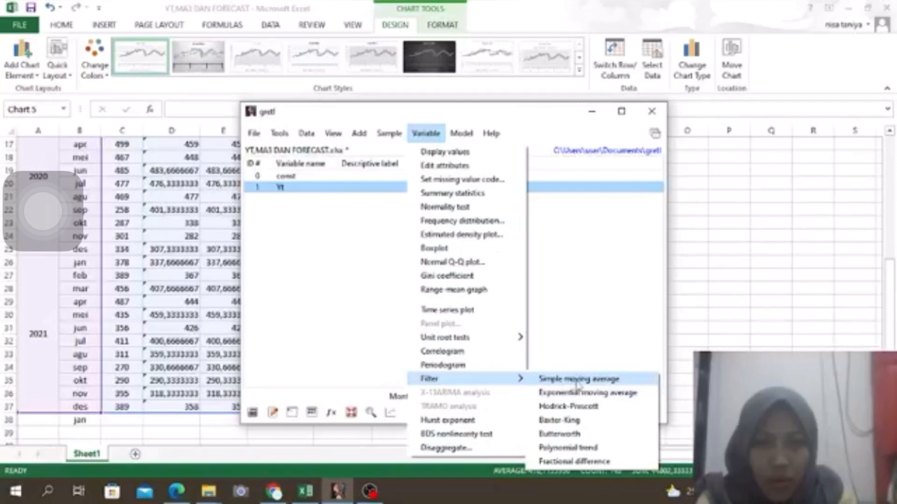
click(603, 384)
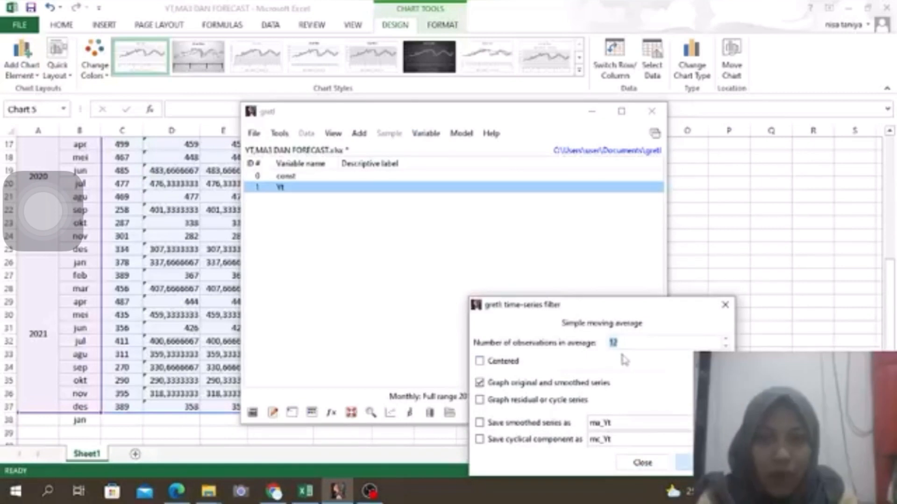
click(626, 348)
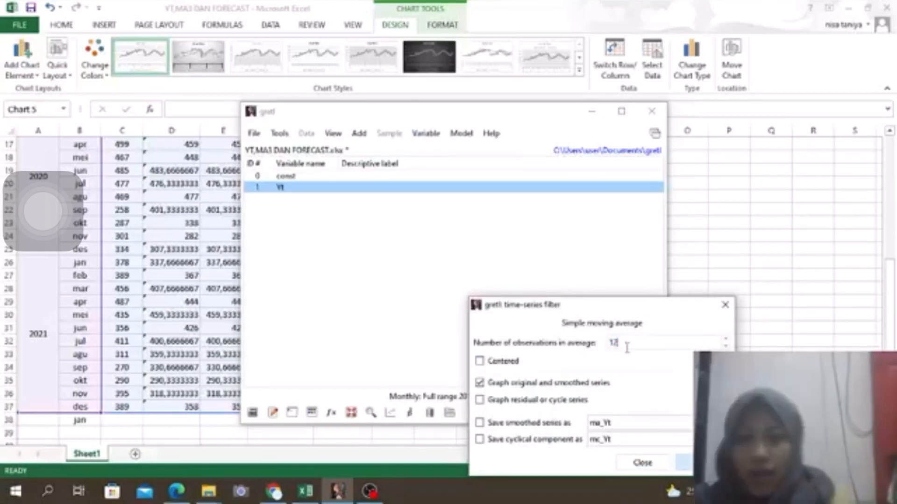
key(BackSpace)
key(BackSpace)
text(3)
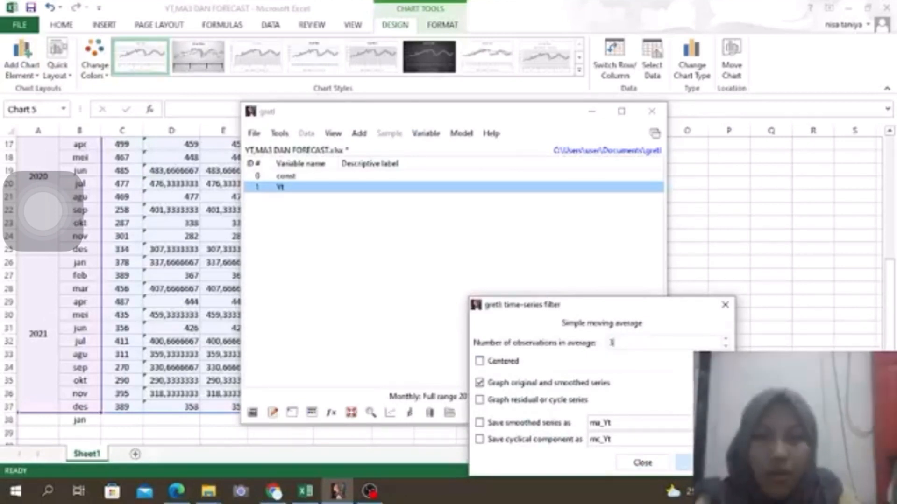
Also graph the residual series, save the smoothed series as ma_Yt and the cyclical component as mc_Yt, and apply the filter
click(479, 401)
click(480, 423)
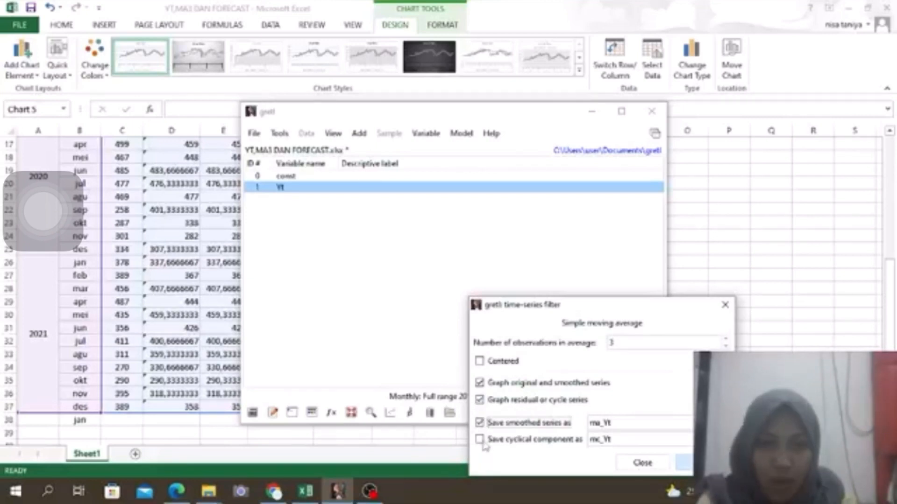
click(481, 440)
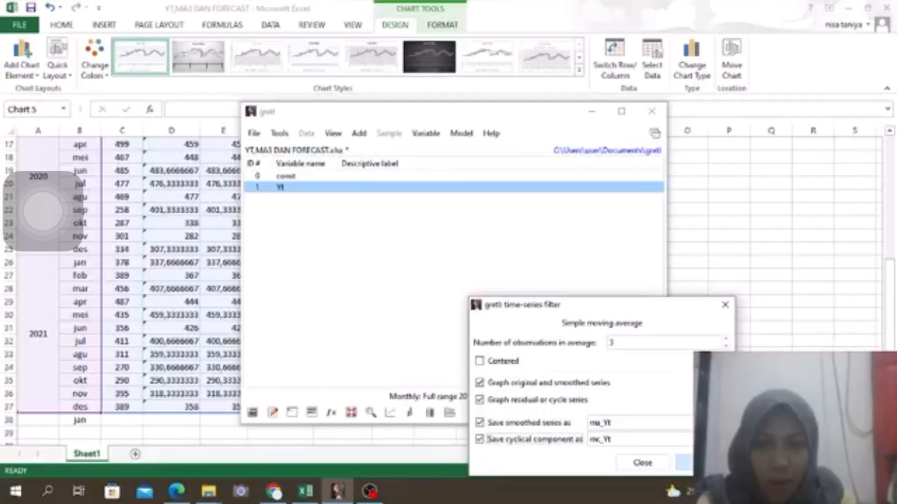
click(702, 462)
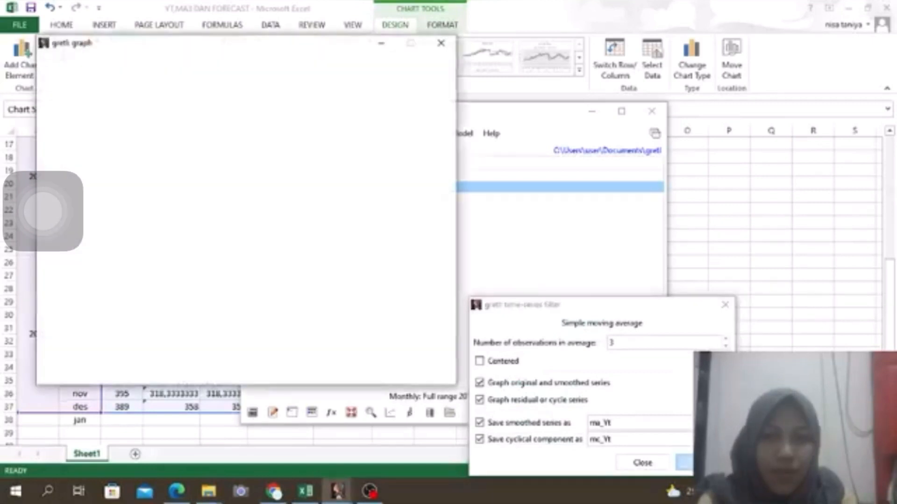
click(642, 463)
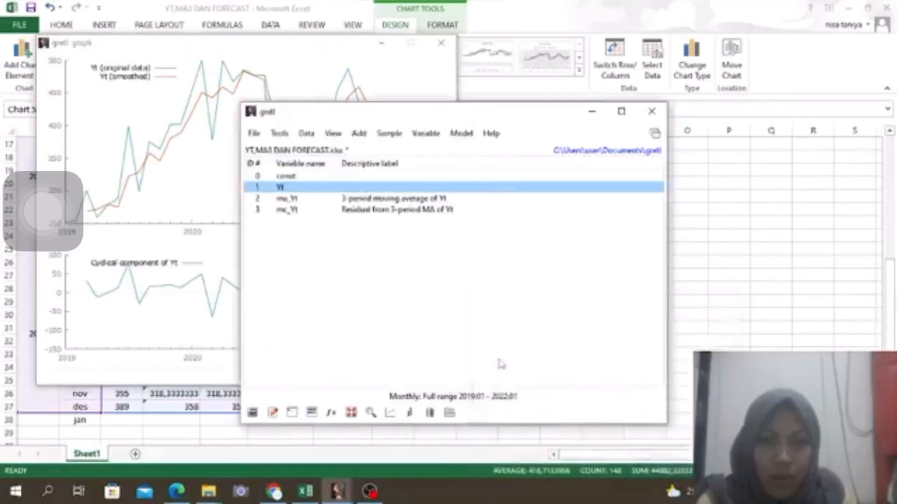
Move the Excel line chart into free space and compare it with gretl's moving average graph
click(601, 113)
drag(502, 223, 711, 168)
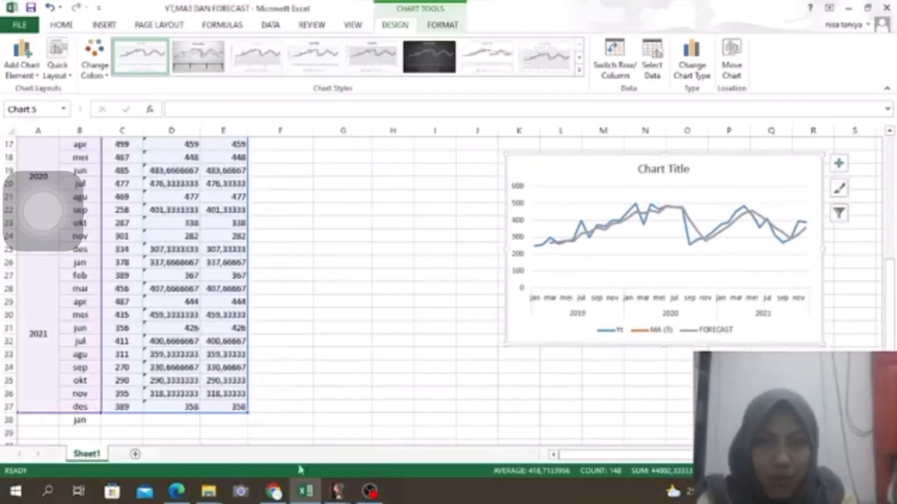
click(331, 491)
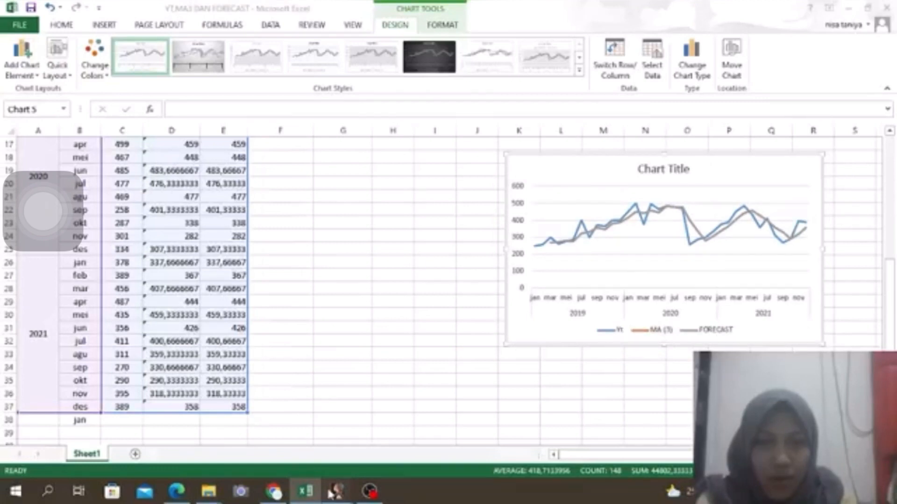
click(410, 444)
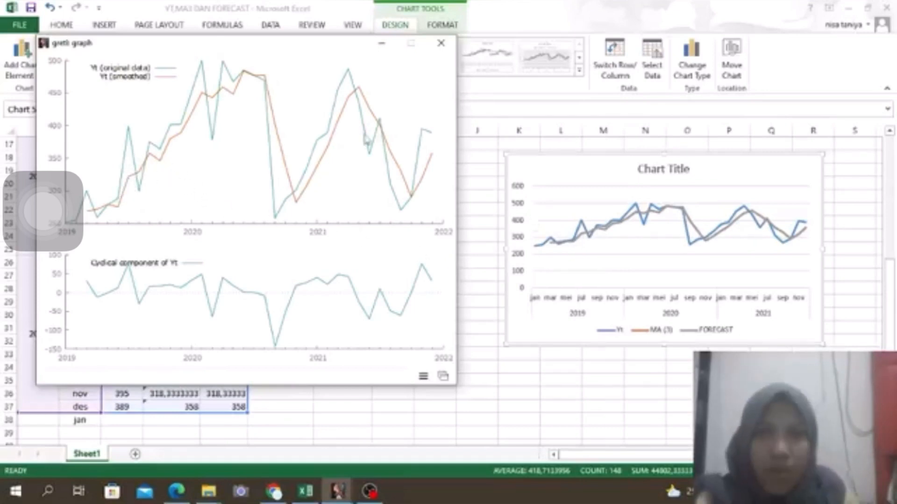
click(378, 44)
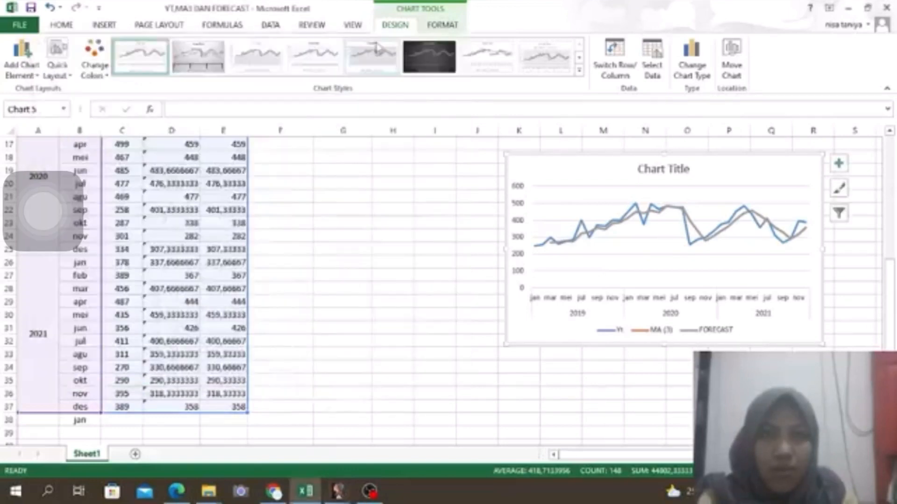
Delete the line chart of Yt, MA (3) and FORECAST from the Excel worksheet
click(438, 338)
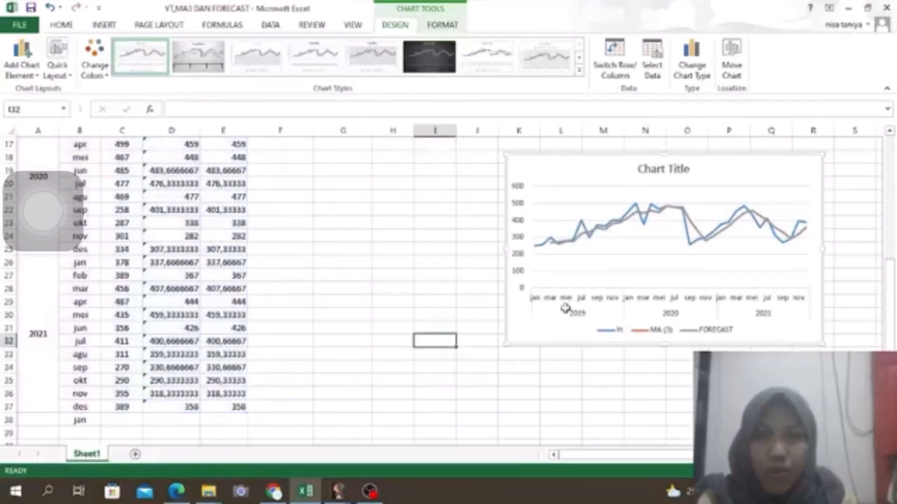
click(661, 282)
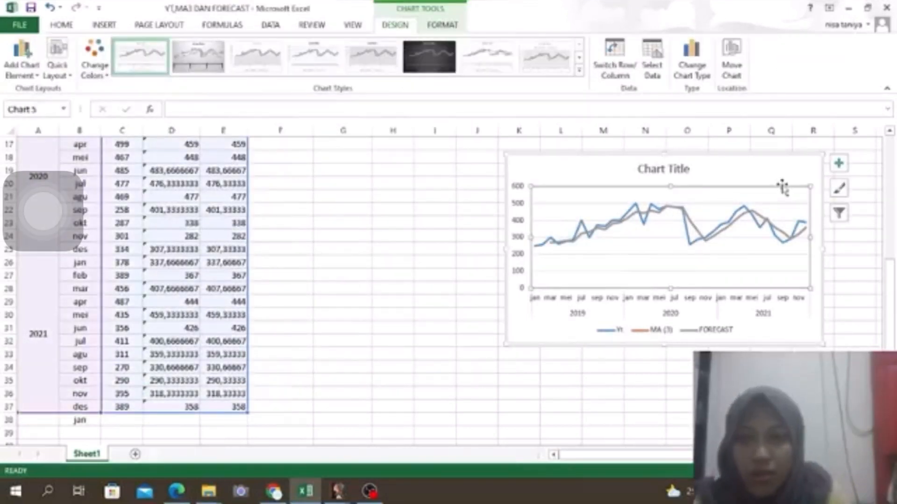
click(769, 154)
key(Delete)
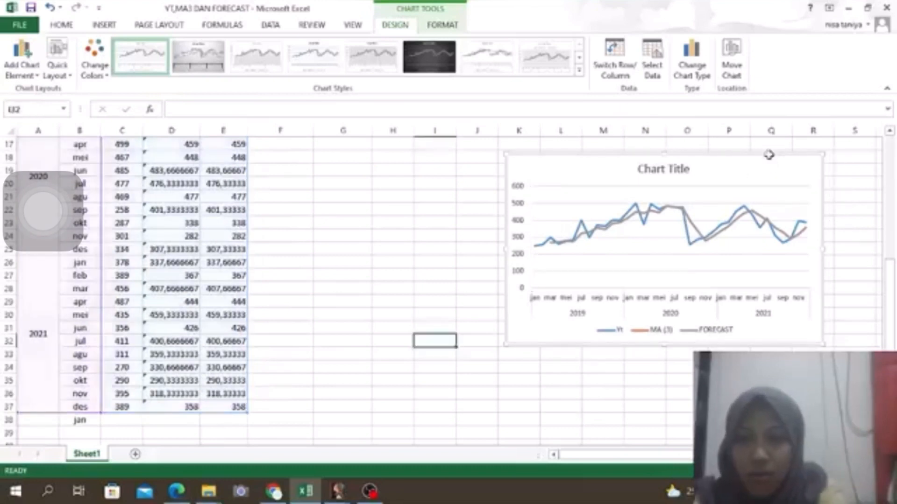
click(769, 156)
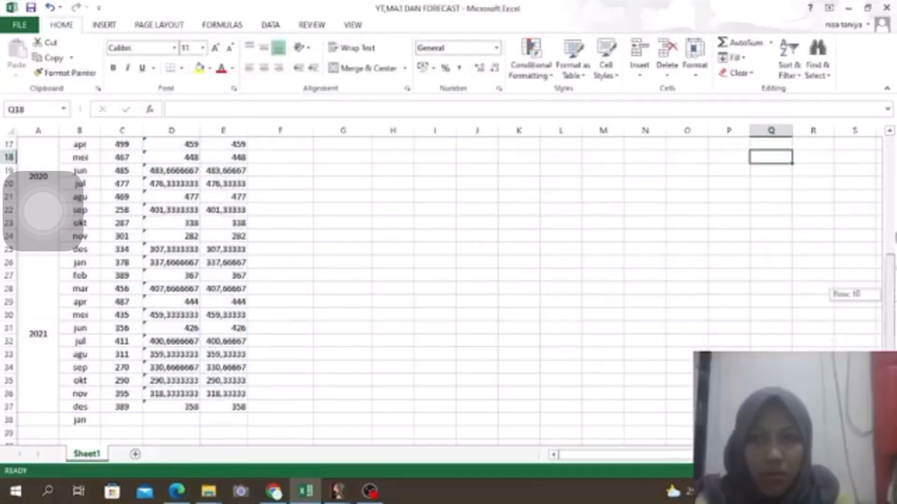
Enter the column heading ES ALPHA 0,5 in cell F1, beside the FORECAST heading
drag(895, 237, 895, 119)
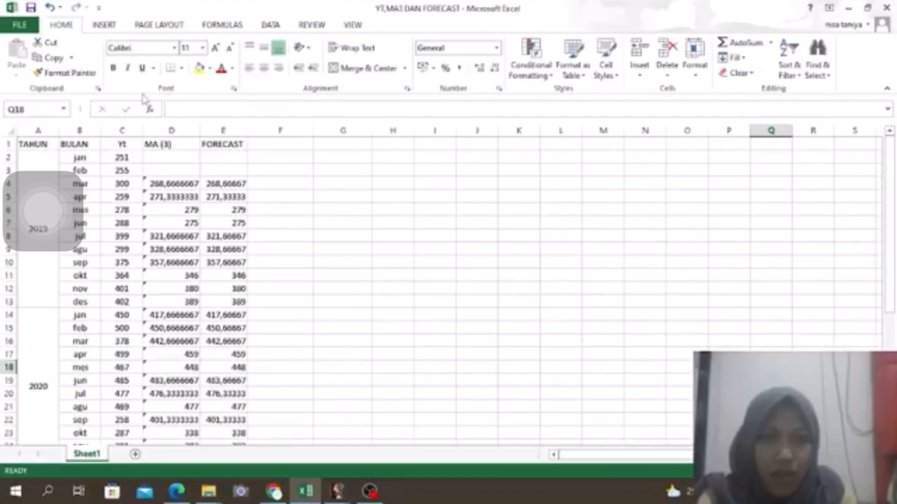
click(285, 145)
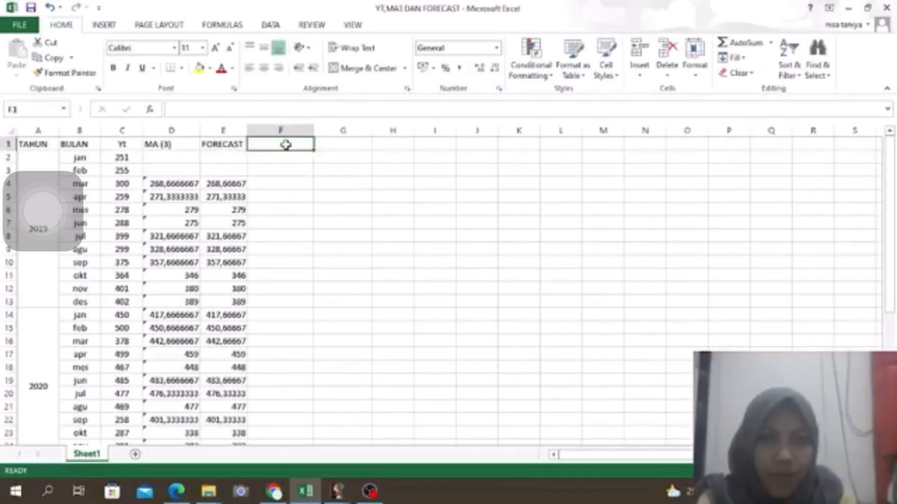
text(A)
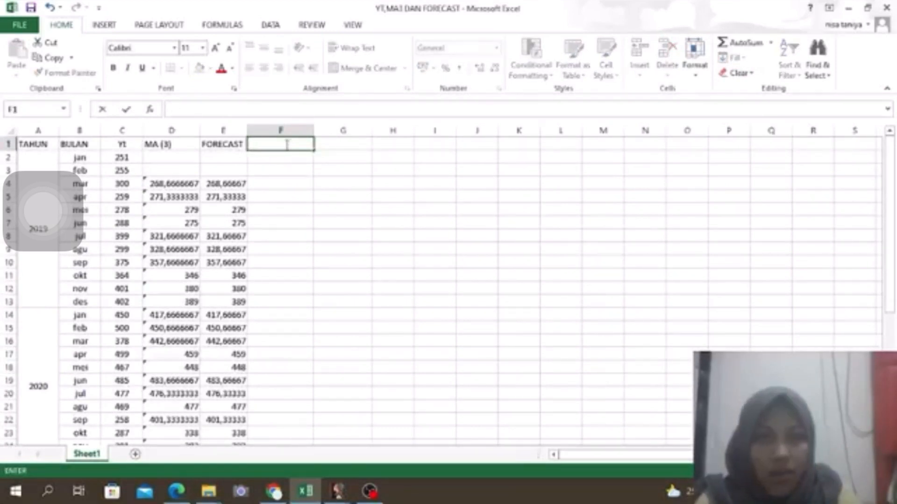
text(S AK)
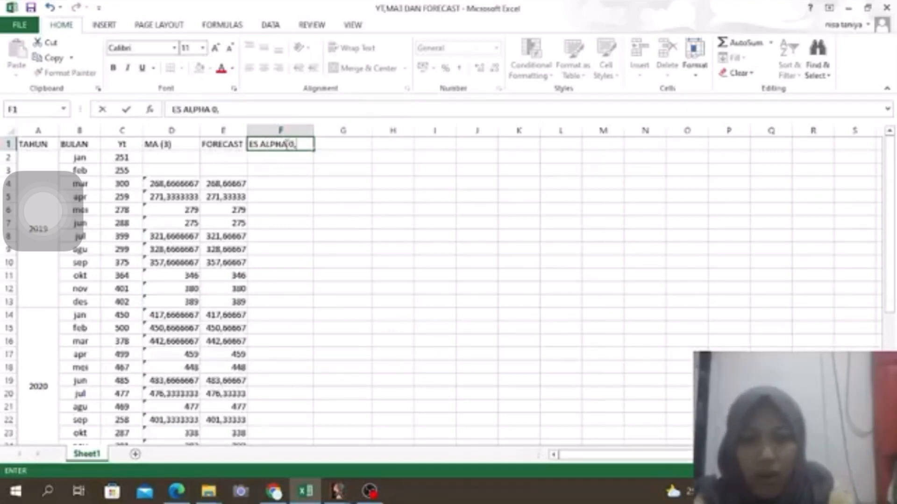
click(290, 183)
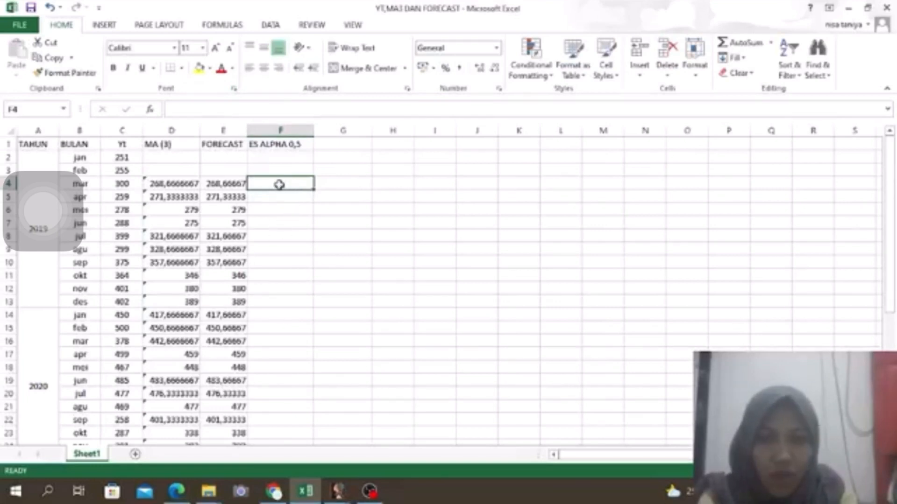
text(=)
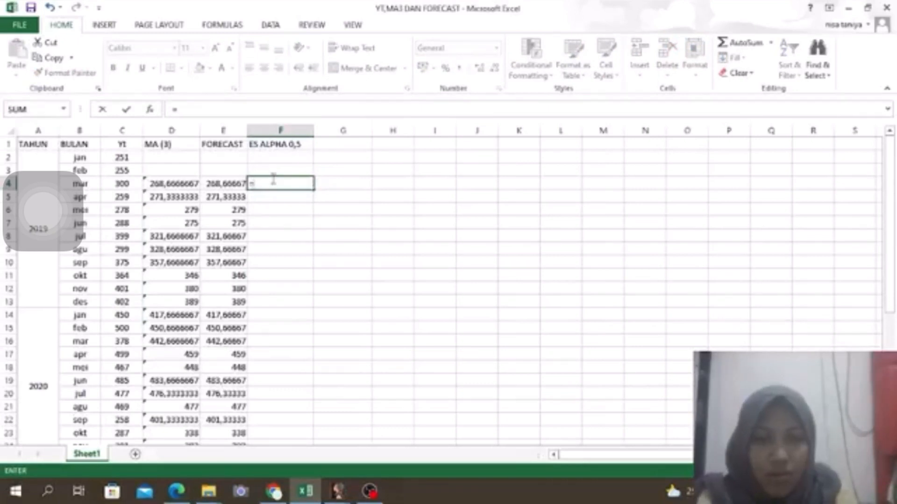
text(0)
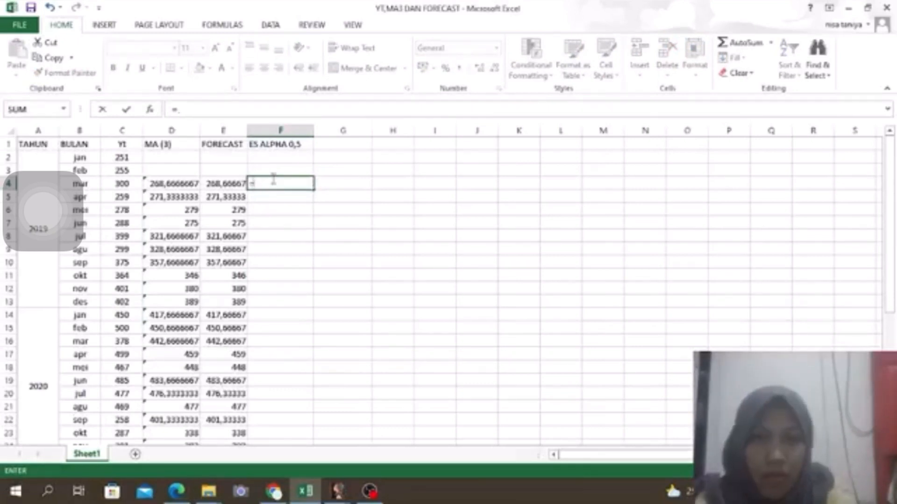
key(Escape)
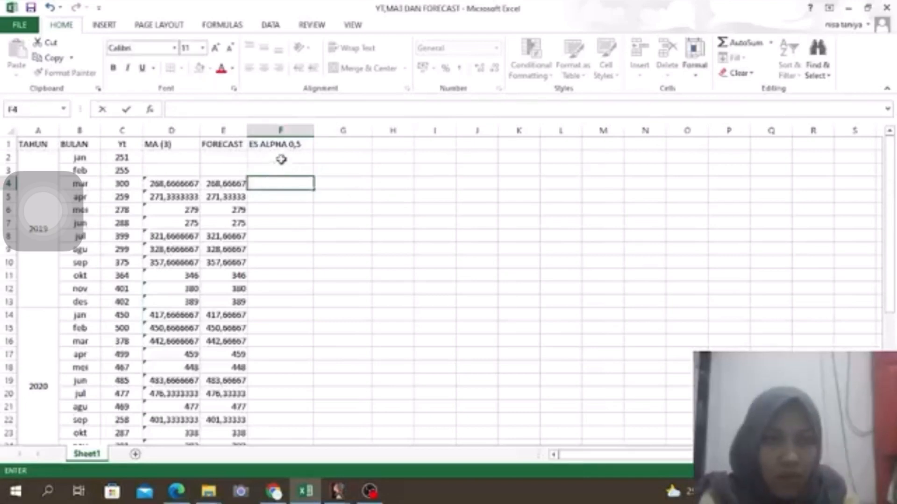
click(281, 160)
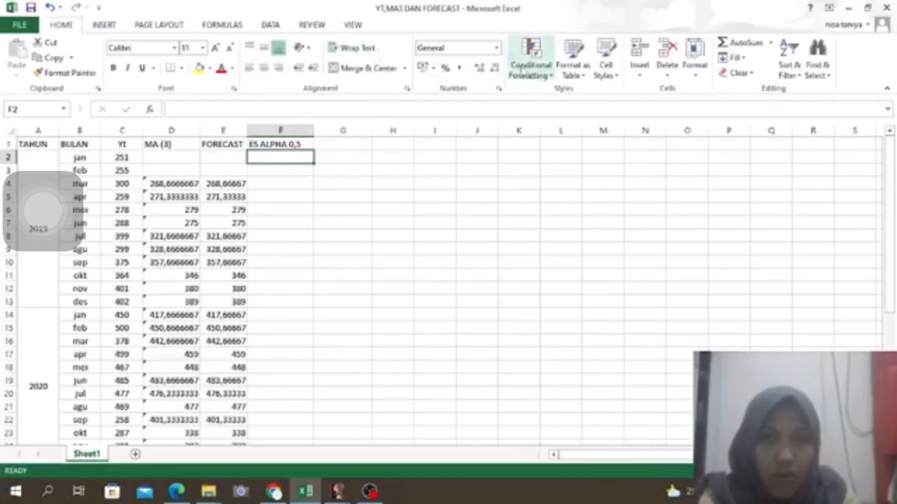
click(638, 70)
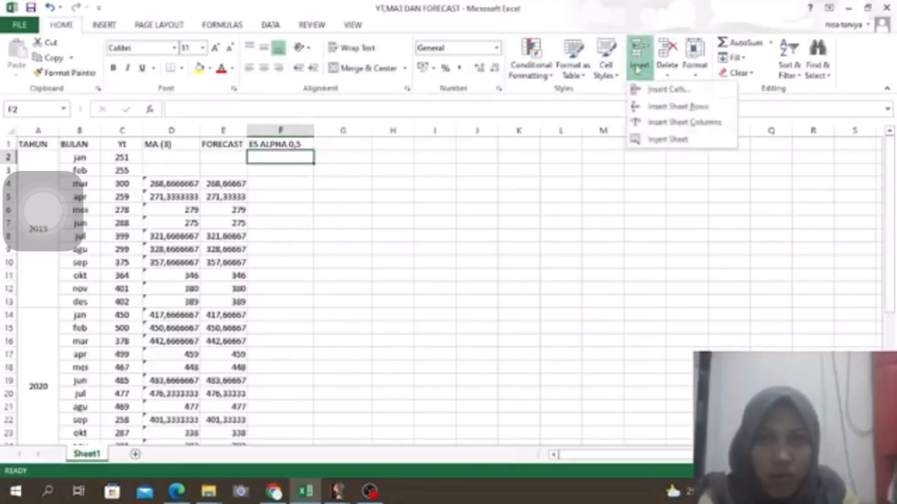
click(668, 89)
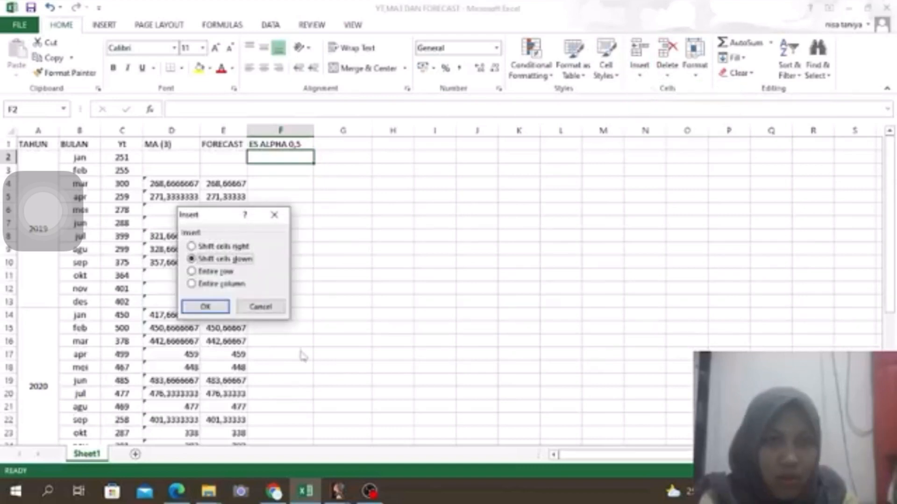
click(274, 215)
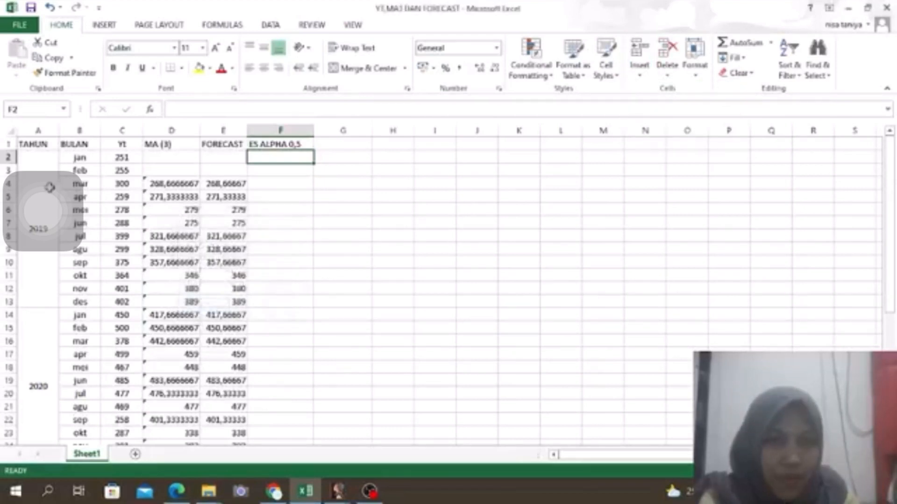
Insert a blank row above the first data row, directly below the column headings
click(8, 158)
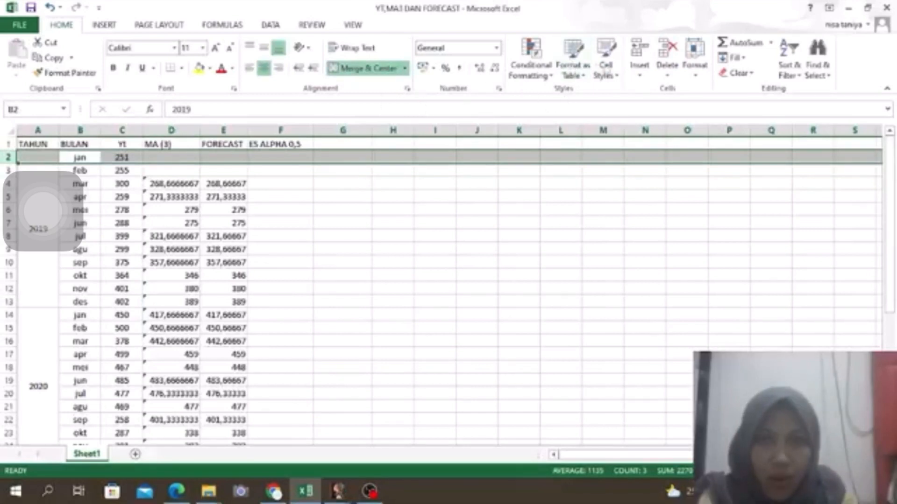
click(639, 70)
click(653, 91)
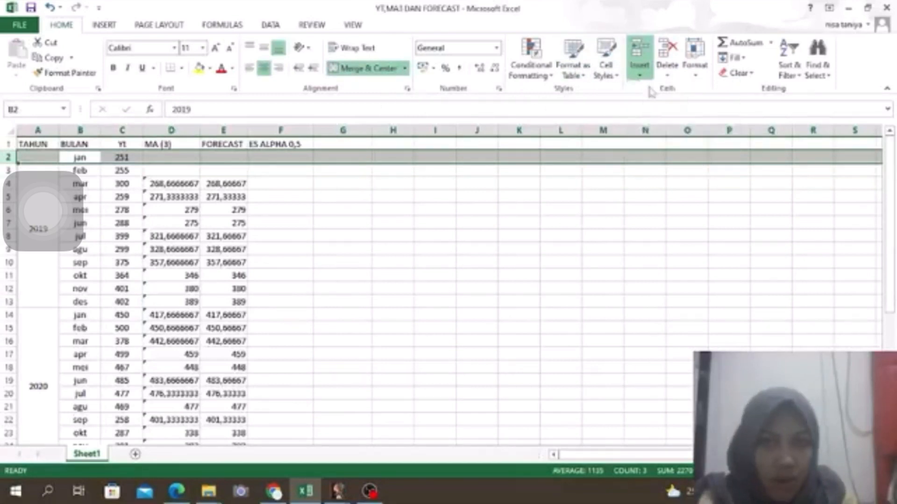
click(435, 157)
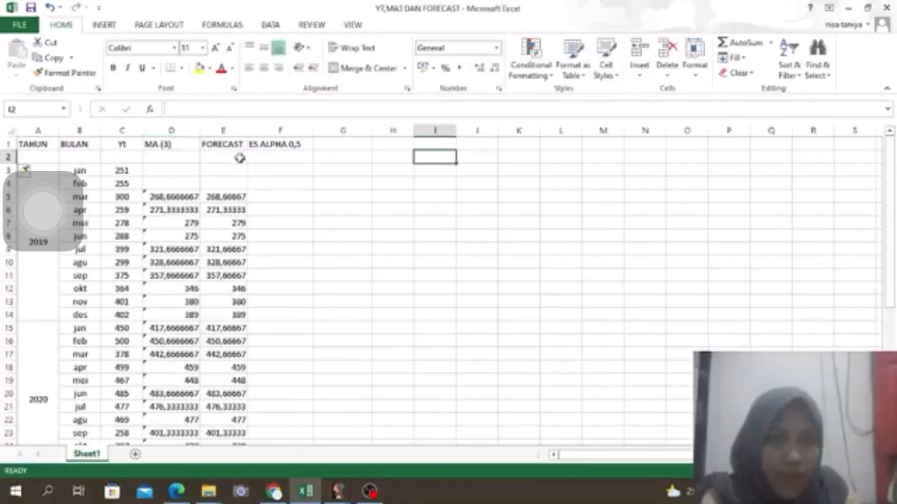
Enter the starting smoothing value in F2 as the average of the first six Yt values, =AVERAGE(C3:C8)
click(273, 159)
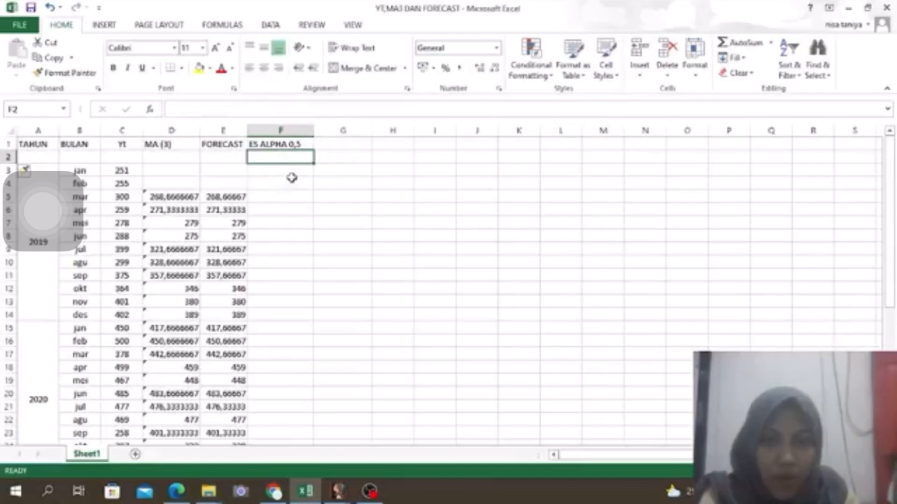
text(=)
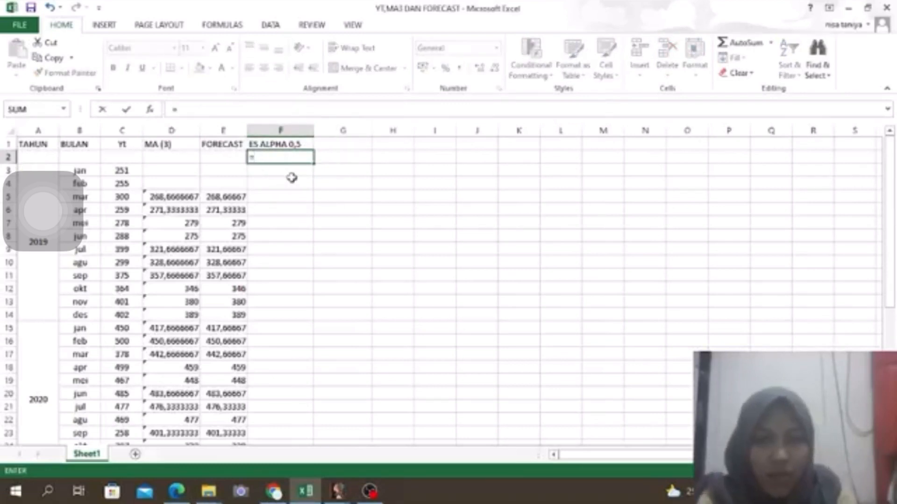
text(AVERA)
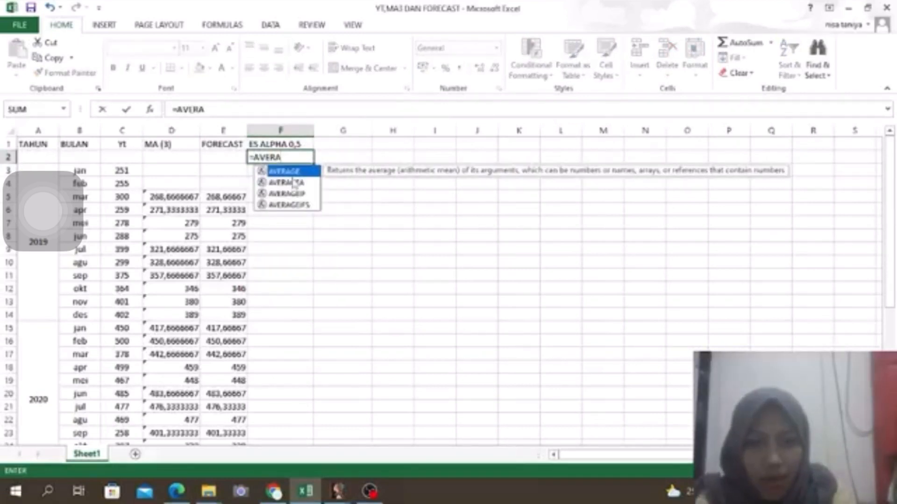
text(GE()
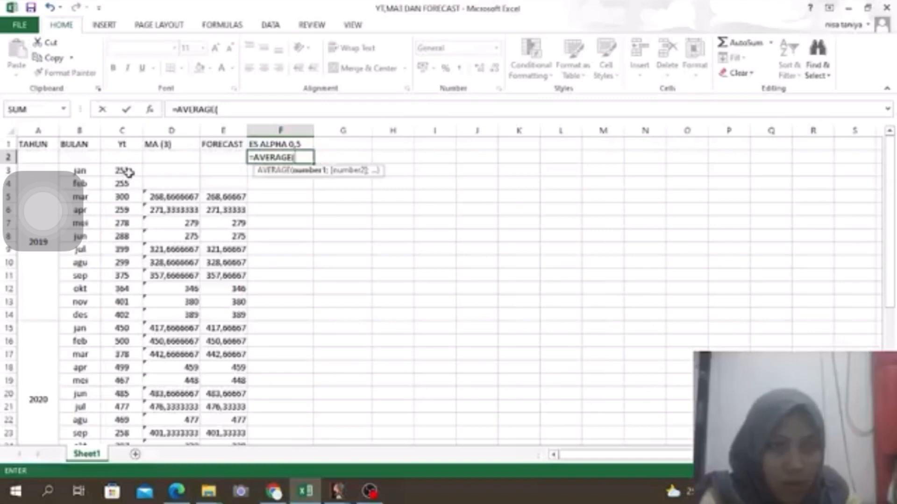
drag(129, 173, 135, 243)
text())
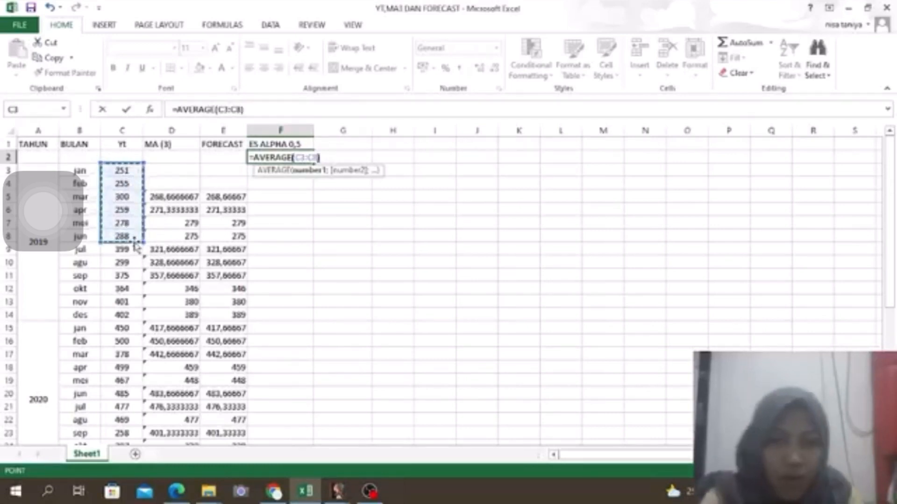
key(Return)
click(341, 213)
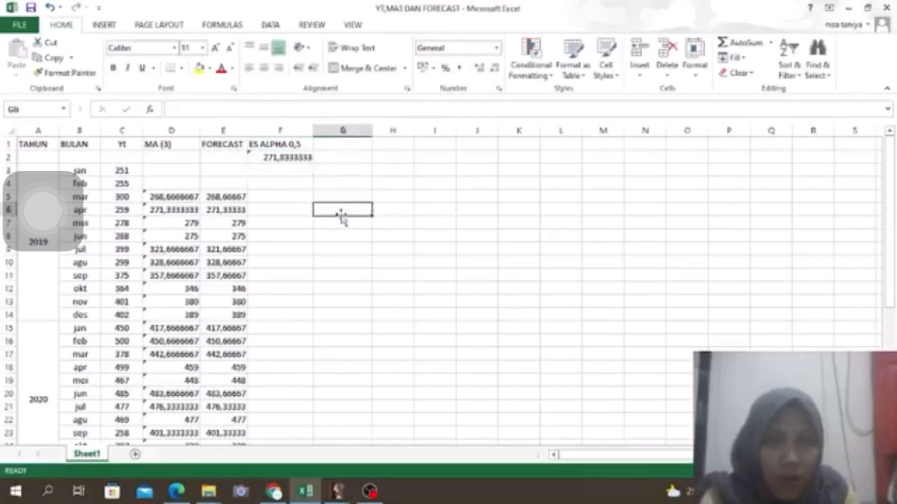
Enter the exponential smoothing formula =0,5*C3+0,5*F2 in cell F3 for January 2019
click(285, 172)
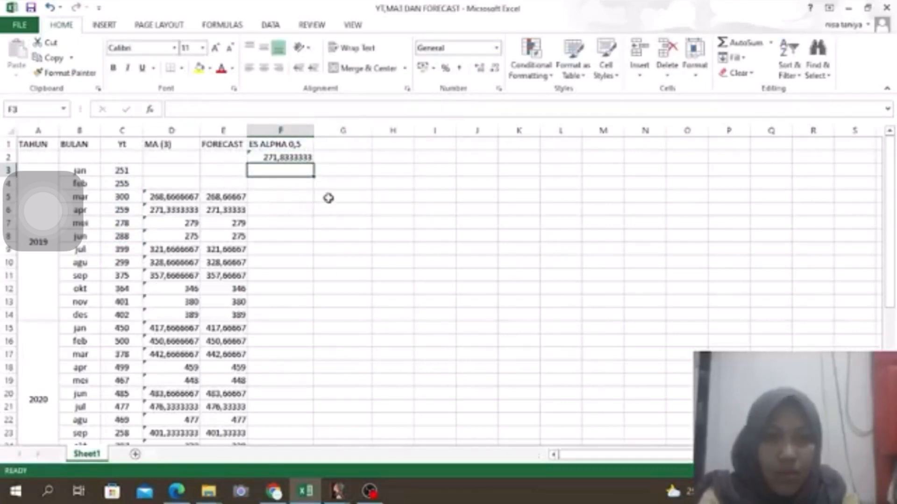
click(275, 159)
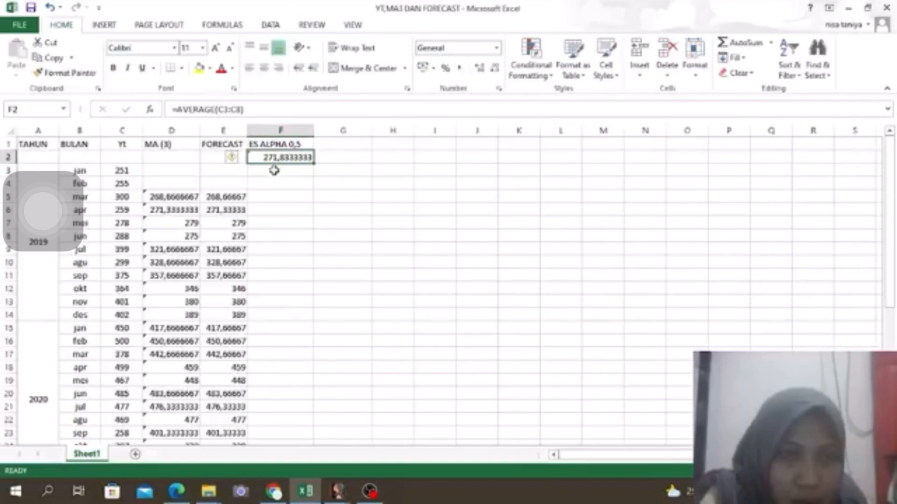
click(274, 171)
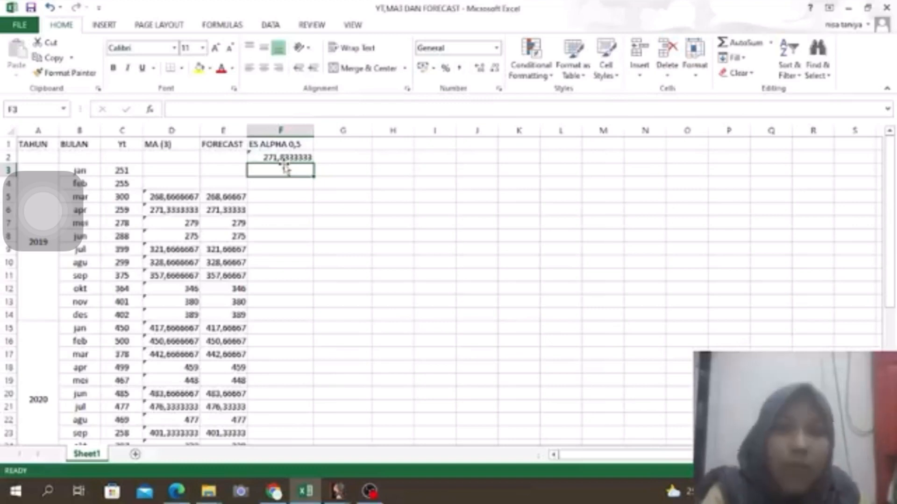
text(=0,5*)
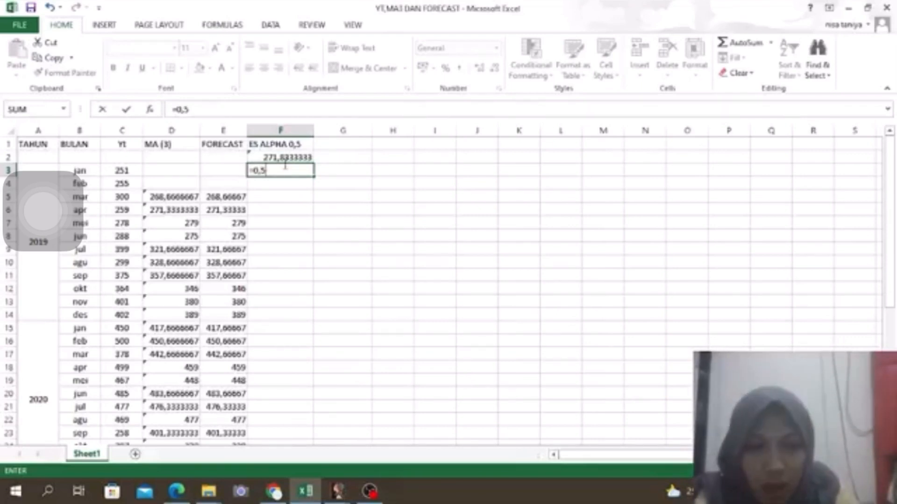
click(121, 173)
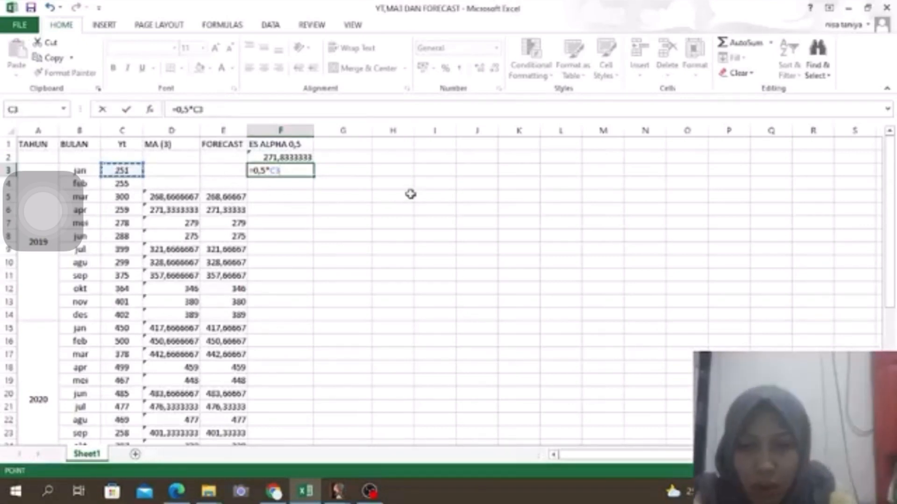
text(+)
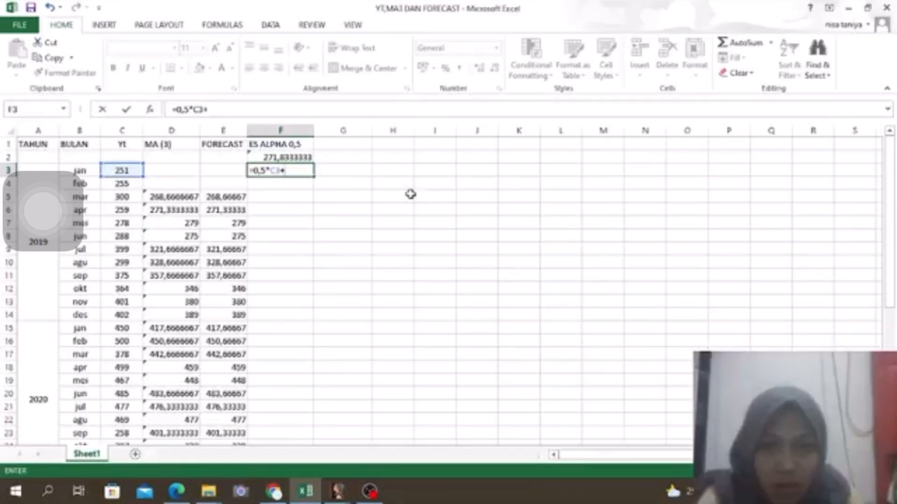
text(0,5*)
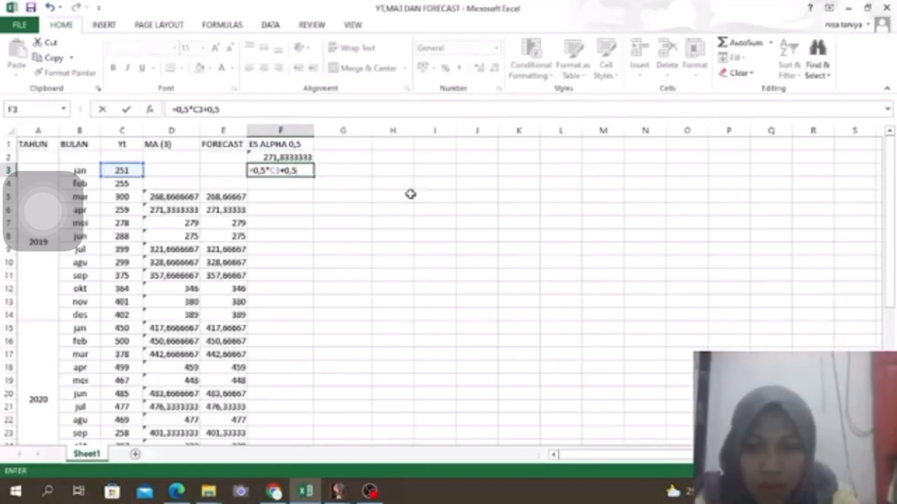
click(270, 157)
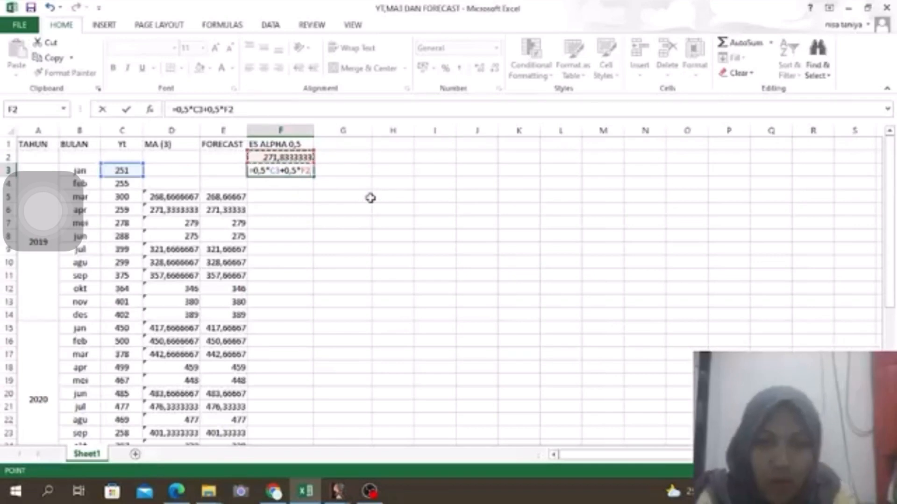
key(Return)
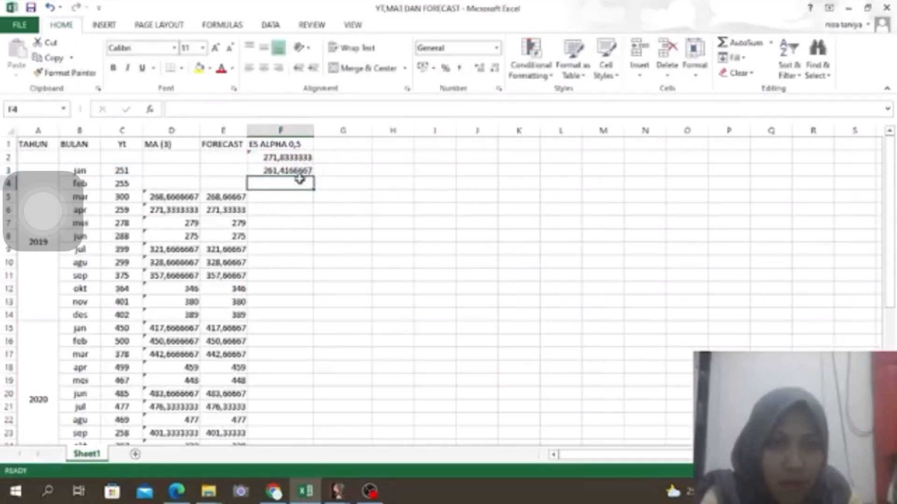
Fill the smoothing formula from F3 down to F38, the December 2021 row
click(301, 171)
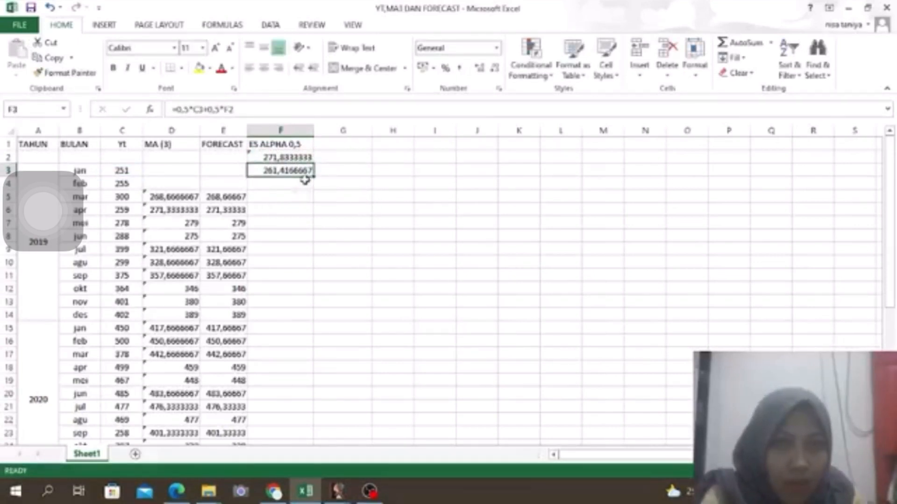
mouse_move(313, 176)
mouse_down()
mouse_move(317, 455)
mouse_move(307, 460)
mouse_move(308, 408)
mouse_move(309, 435)
mouse_up()
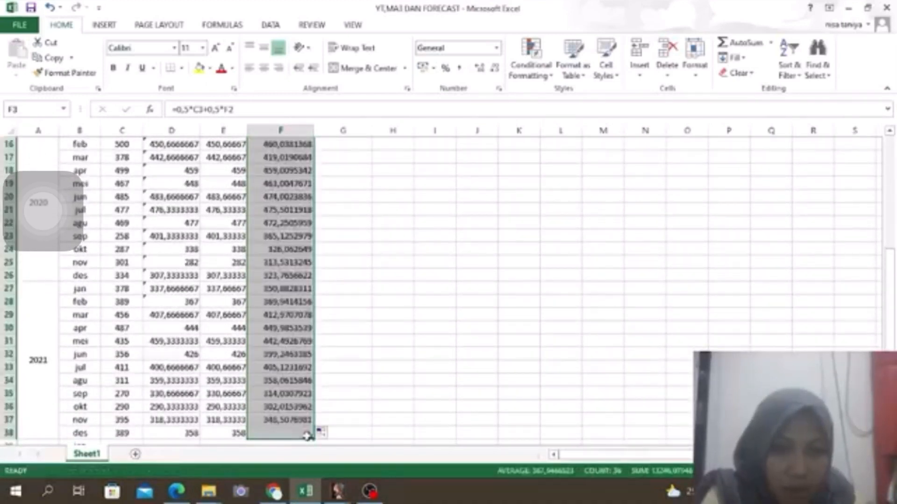
click(426, 393)
drag(890, 323, 893, 122)
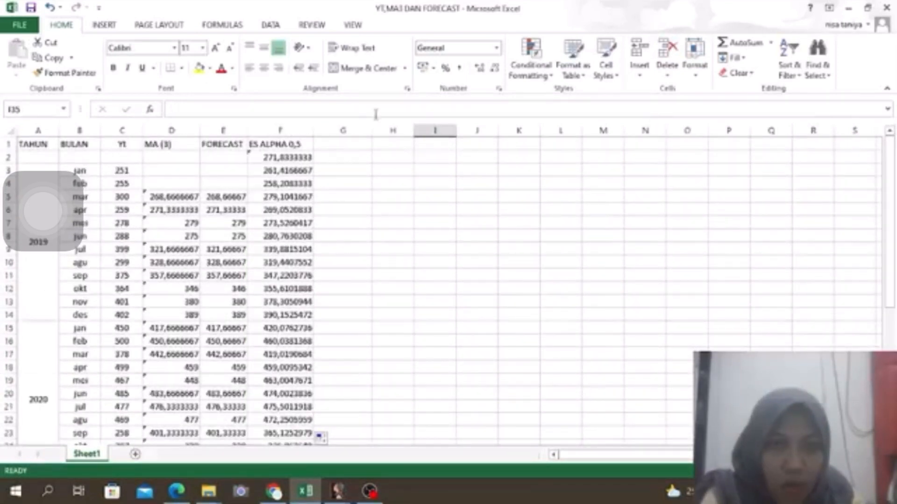
Enter the column heading FORECAST in cell G1, beside ES ALPHA 0,5
click(345, 142)
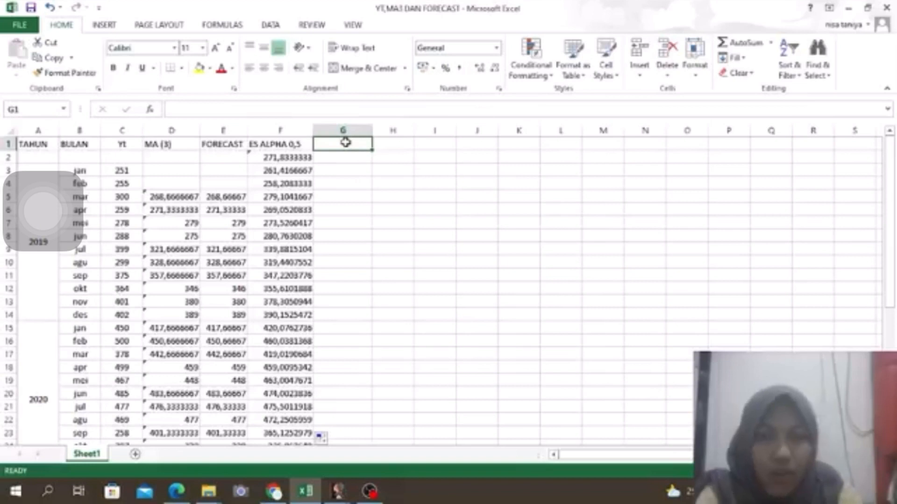
text(FORE)
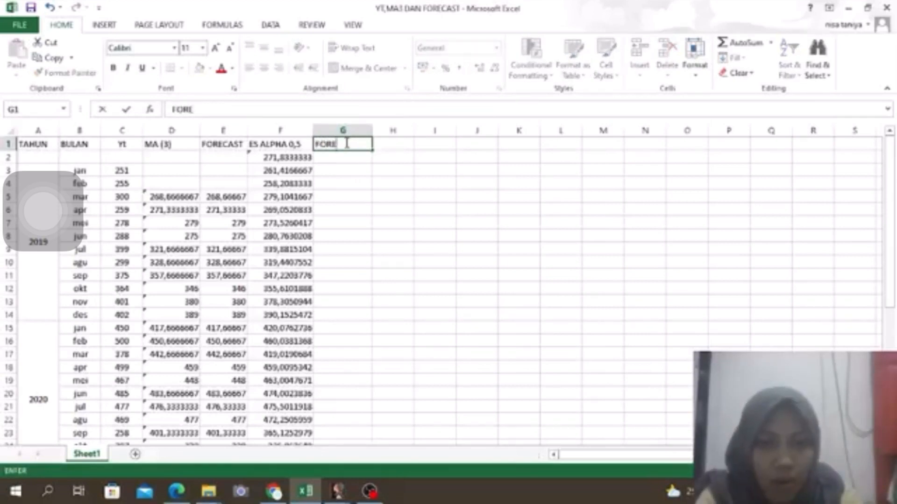
text(CAST)
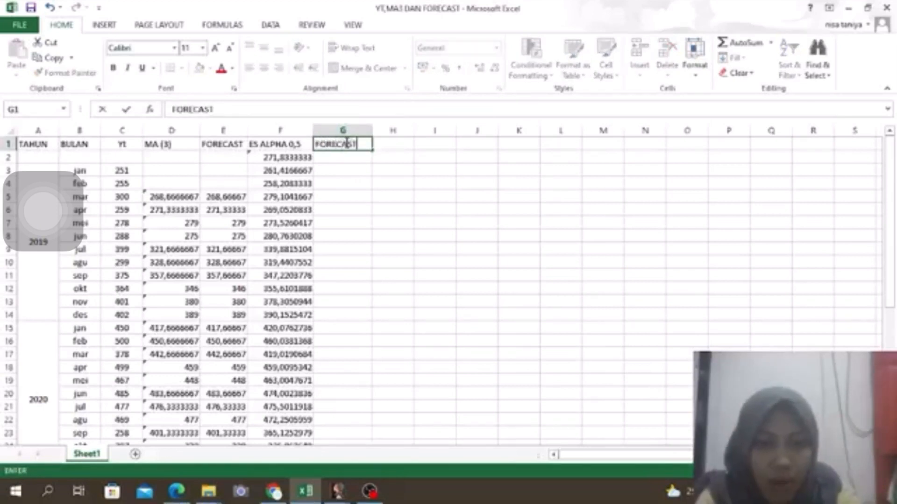
click(352, 185)
click(350, 127)
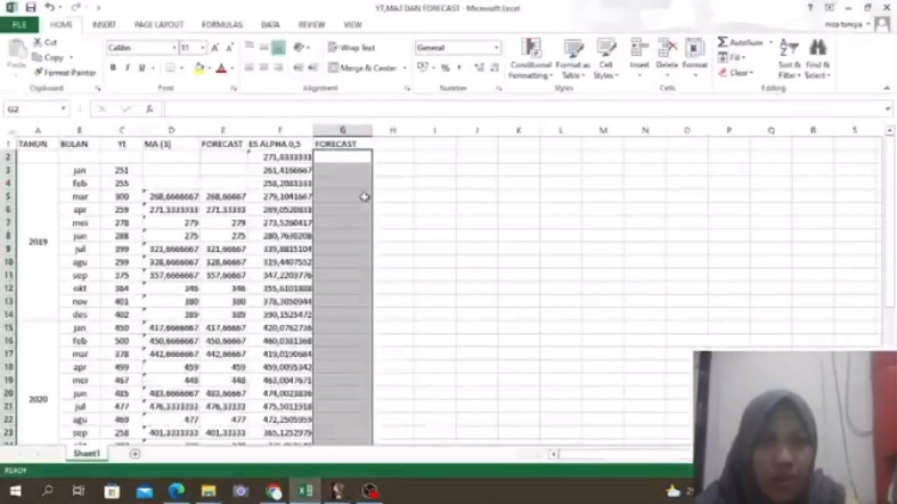
Enter the formula =F2 in cell G3 so the January 2019 forecast takes the preceding smoothed value
click(321, 172)
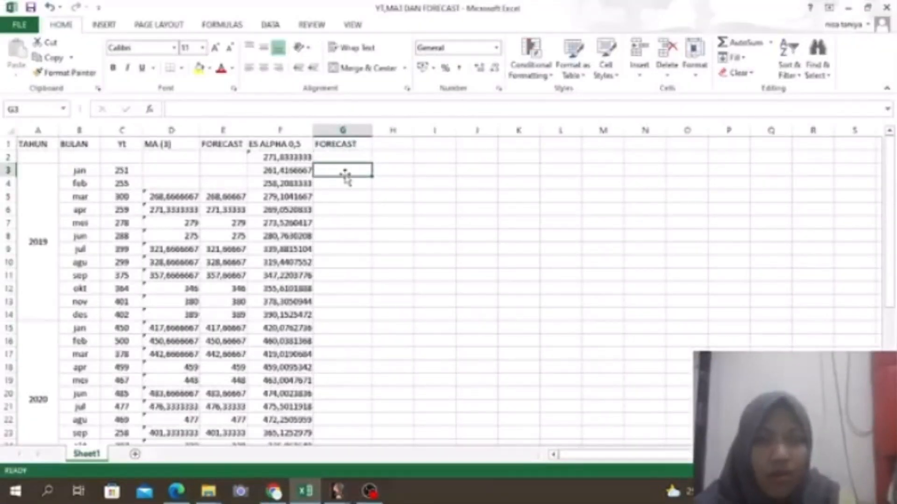
text(=)
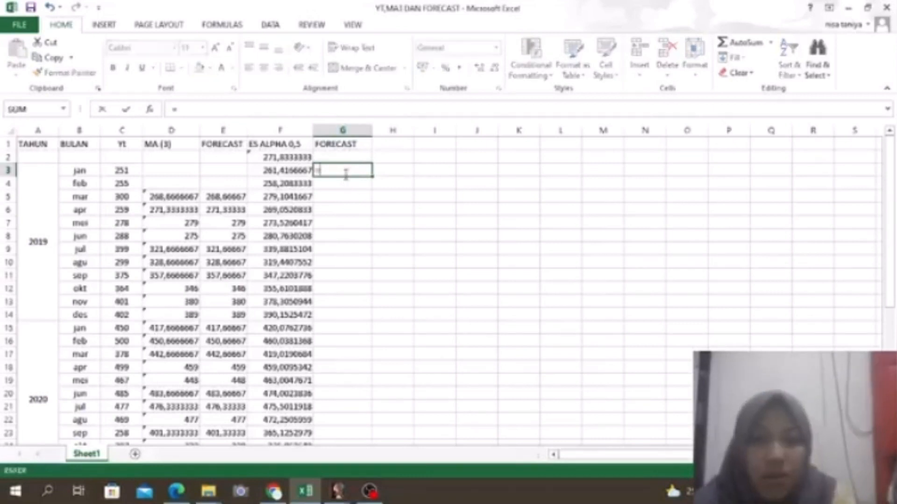
click(269, 156)
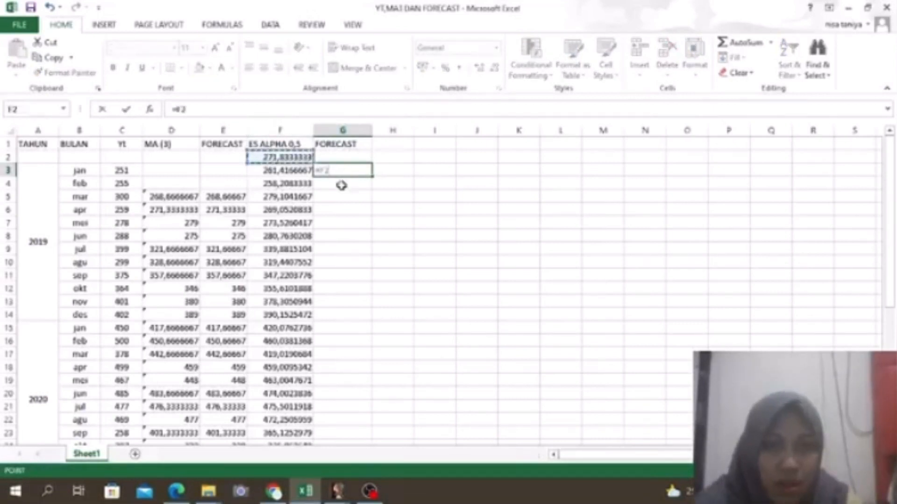
key(Return)
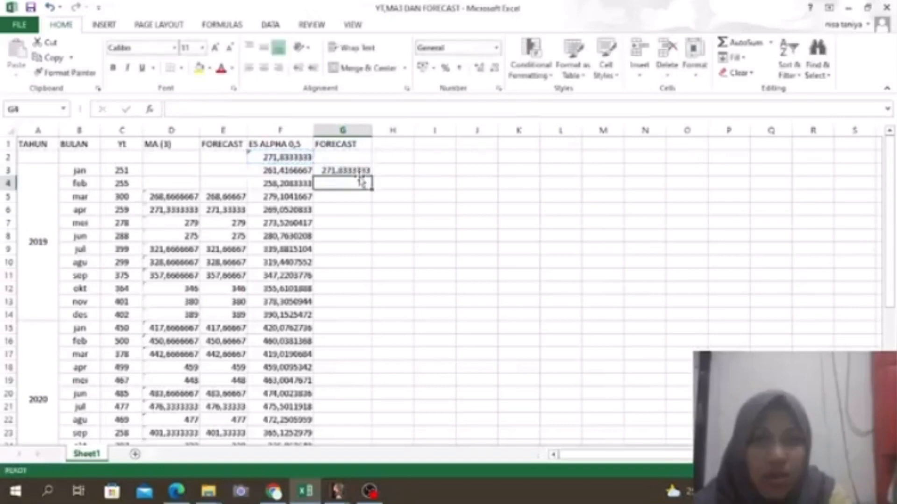
Fill the forecast formula from G3 down to G38, the December 2021 row
click(332, 171)
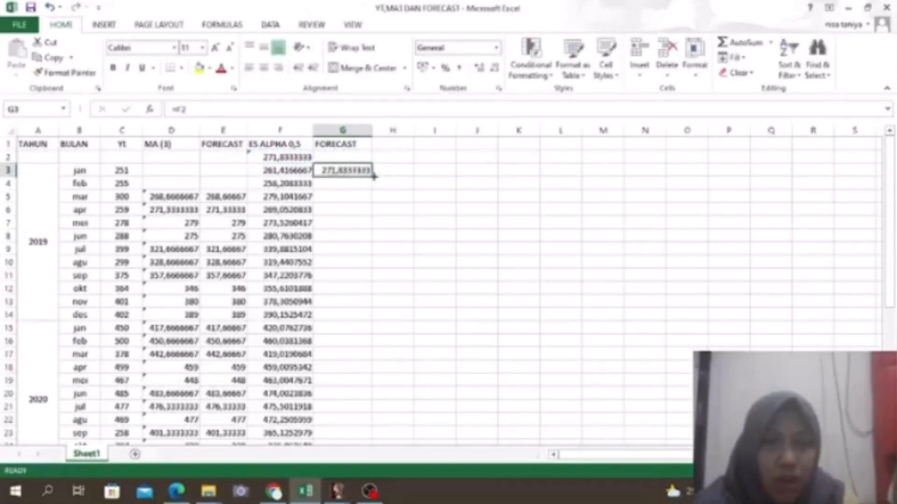
drag(373, 177, 364, 396)
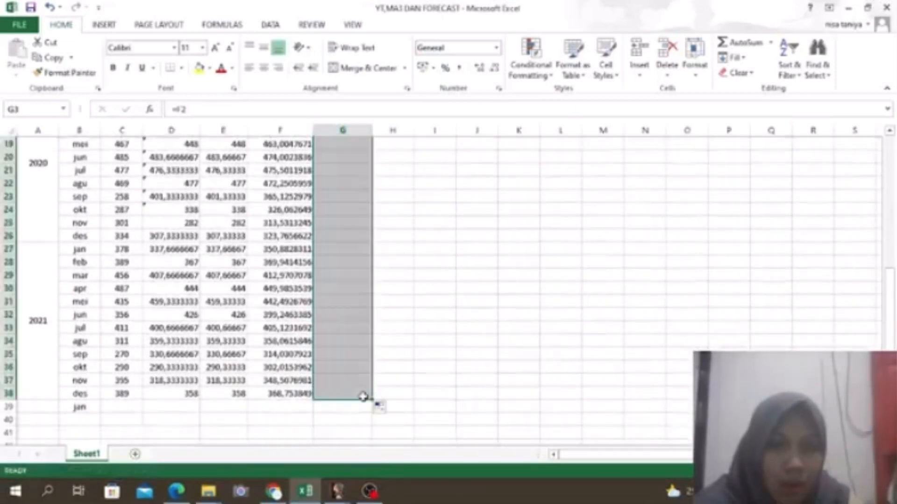
click(468, 383)
drag(890, 330, 894, 200)
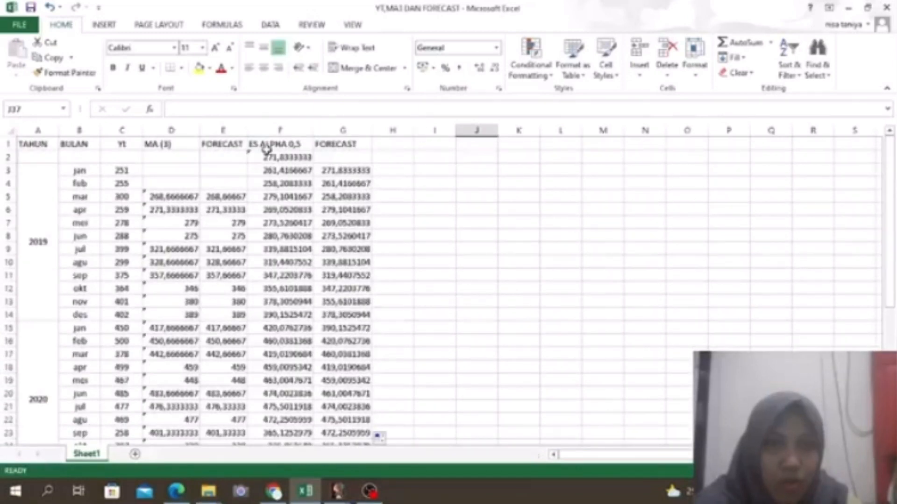
Insert a line chart of the ES ALPHA 0,5 and FORECAST columns, F1:G38, and move it into the free space beside the data
drag(266, 145, 317, 407)
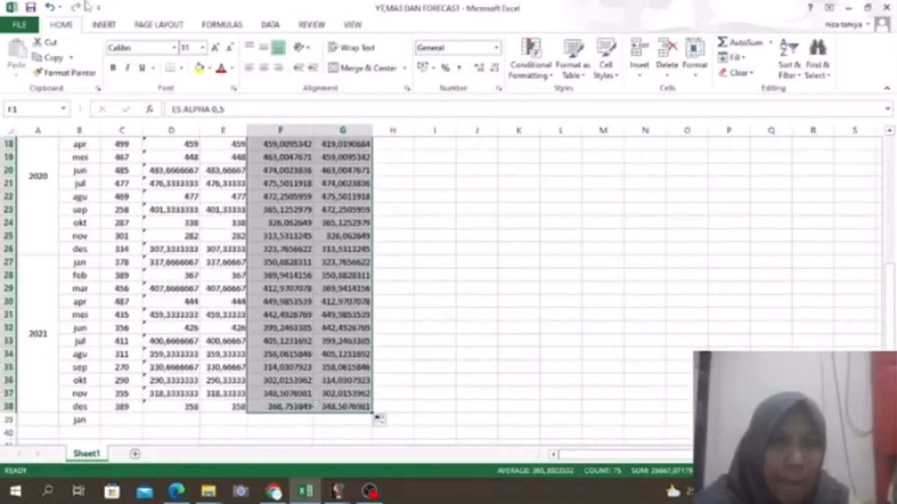
click(107, 25)
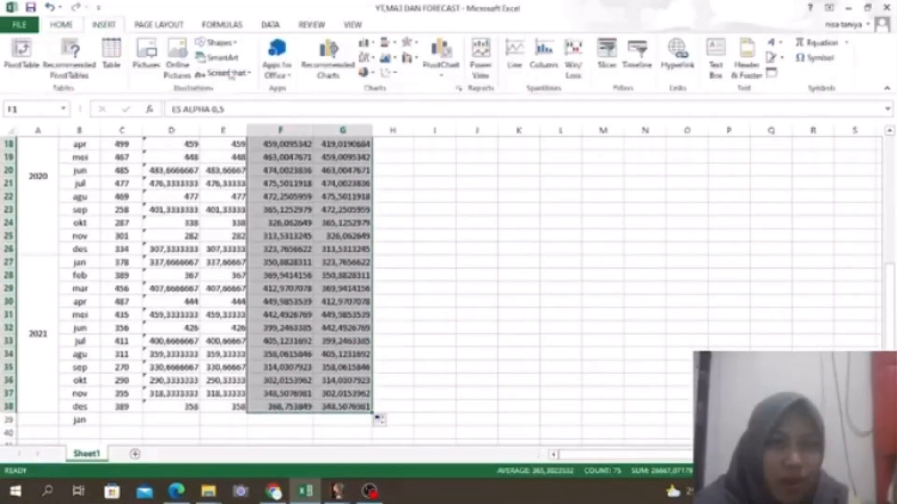
click(367, 58)
click(369, 100)
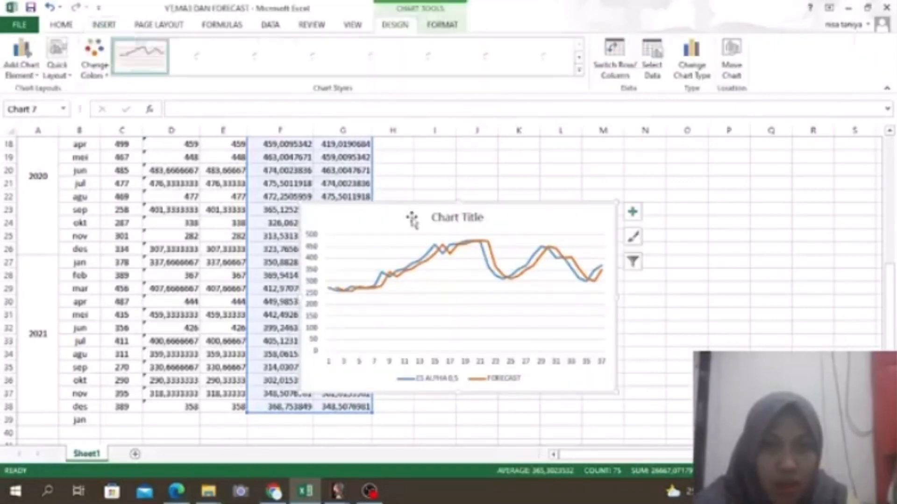
drag(410, 212, 561, 185)
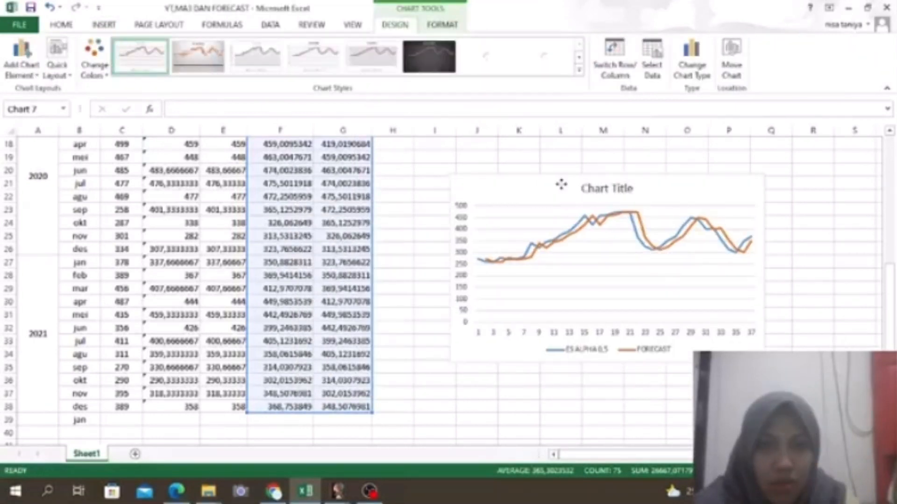
click(432, 209)
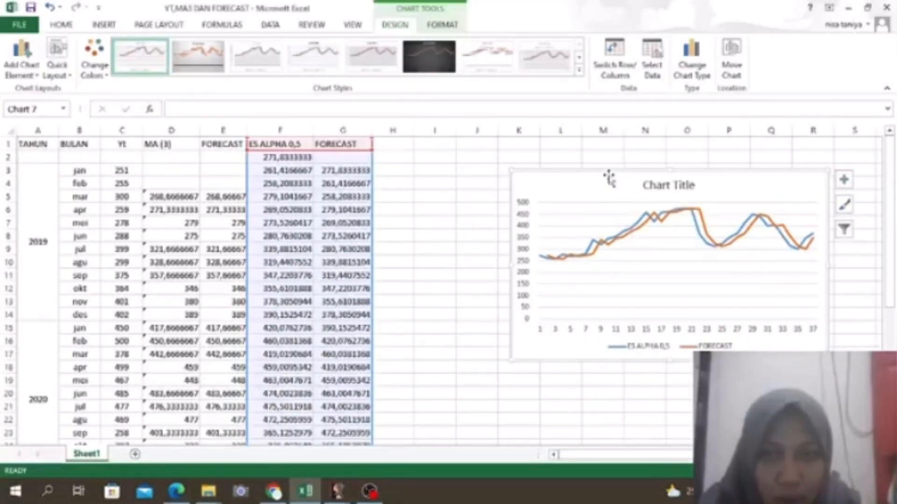
Add a series named Yt to the exponential smoothing chart, taking its values from C3:C38
right_click(613, 171)
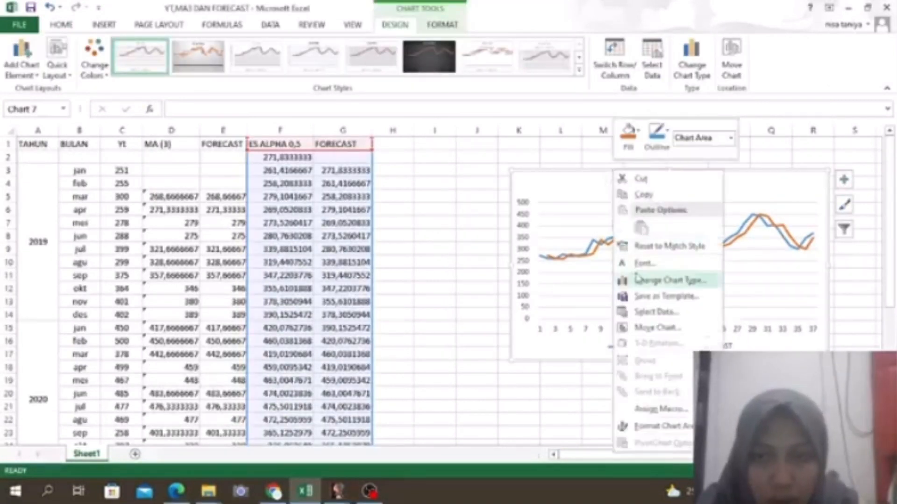
click(654, 317)
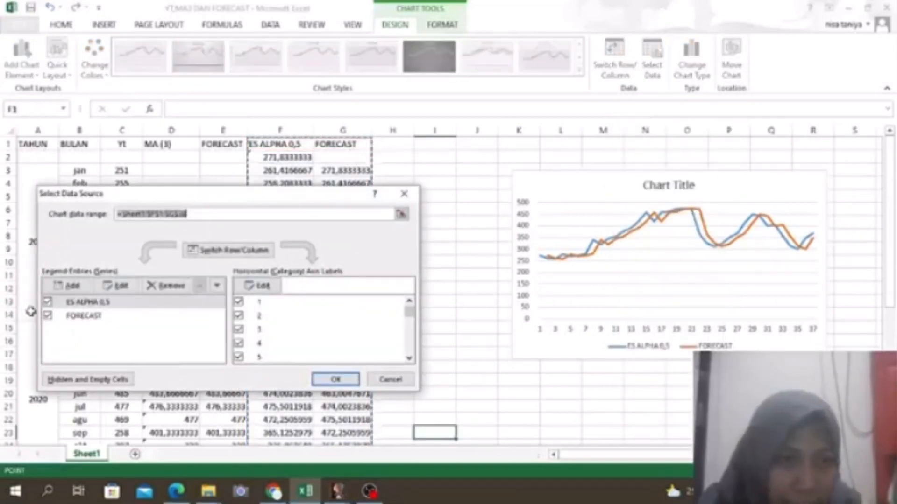
click(73, 287)
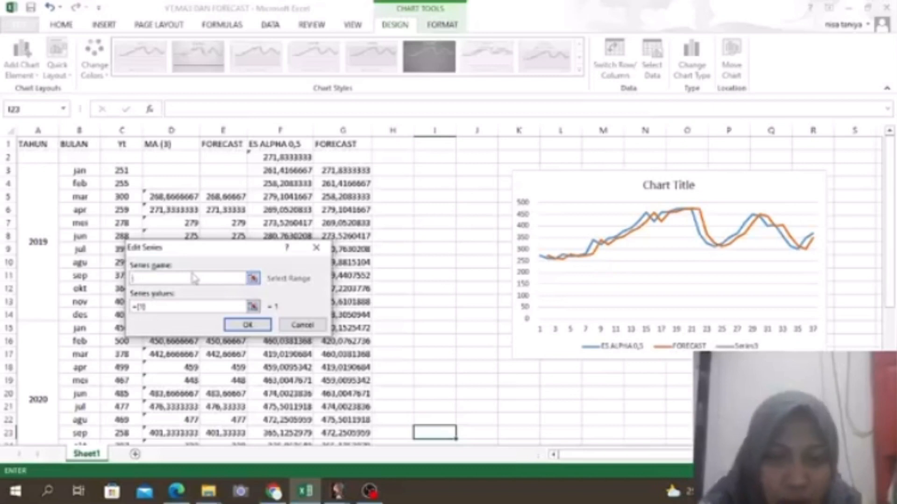
text(t)
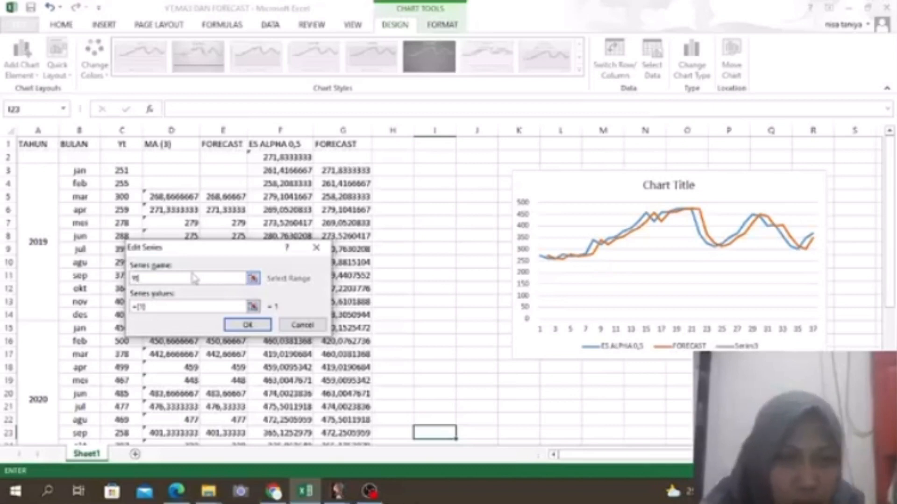
click(189, 307)
key(BackSpace)
key(BackSpace)
key(BackSpace)
key(BackSpace)
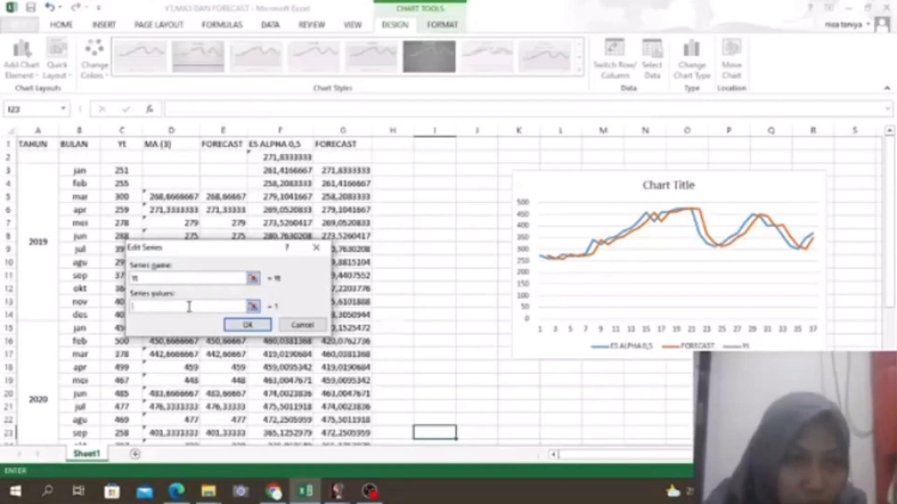
drag(112, 174, 121, 408)
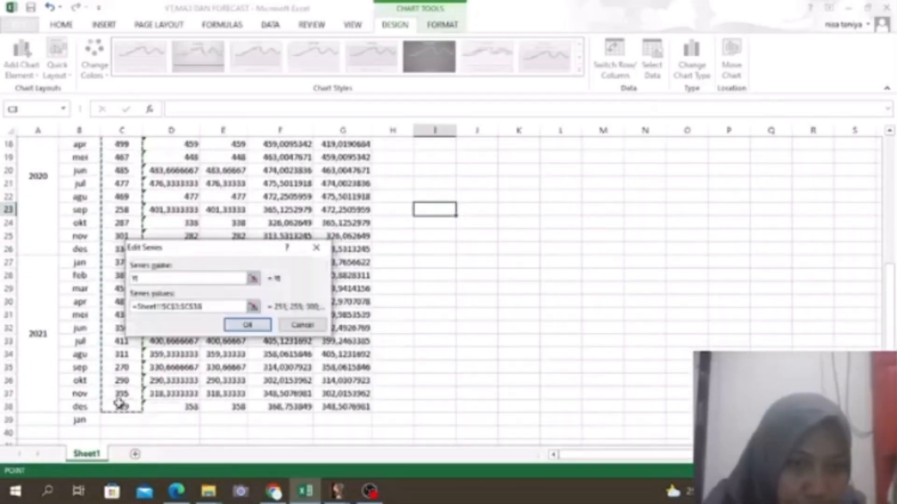
click(248, 325)
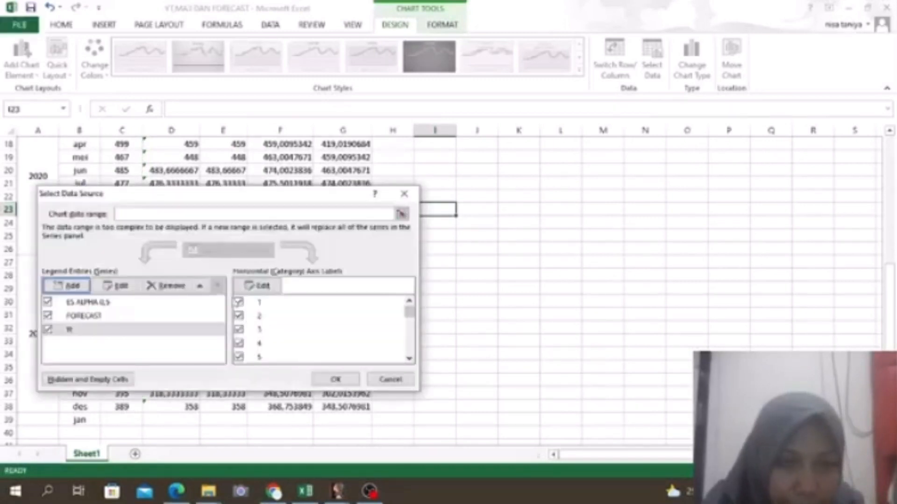
Use the year and month columns, A1:B39, as the chart's horizontal axis labels and apply the data source changes
click(257, 285)
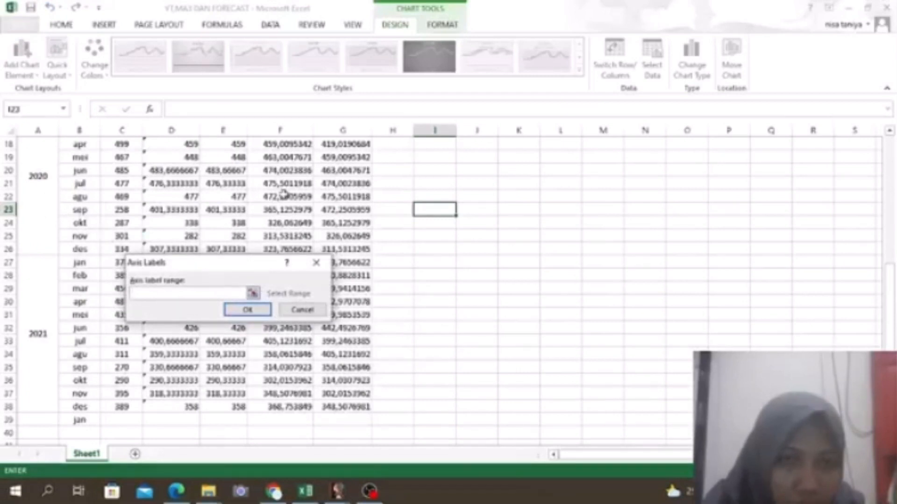
drag(890, 293, 888, 161)
drag(40, 143, 75, 416)
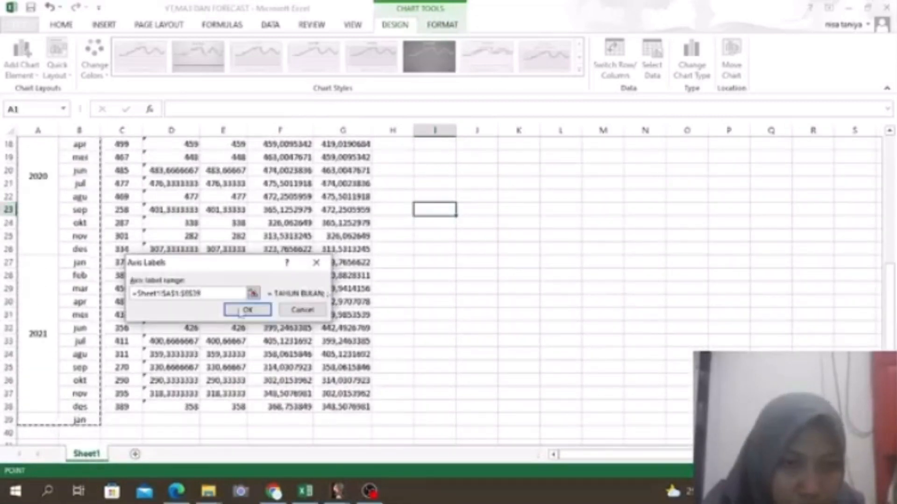
click(247, 311)
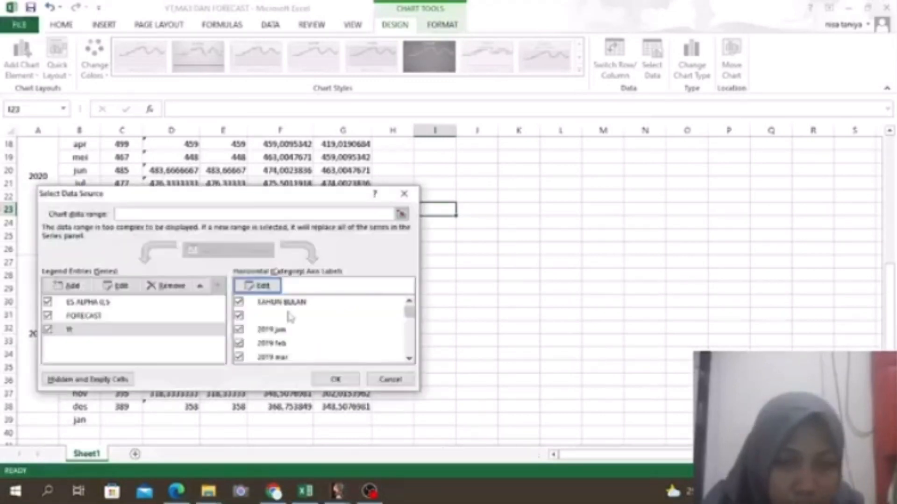
click(335, 379)
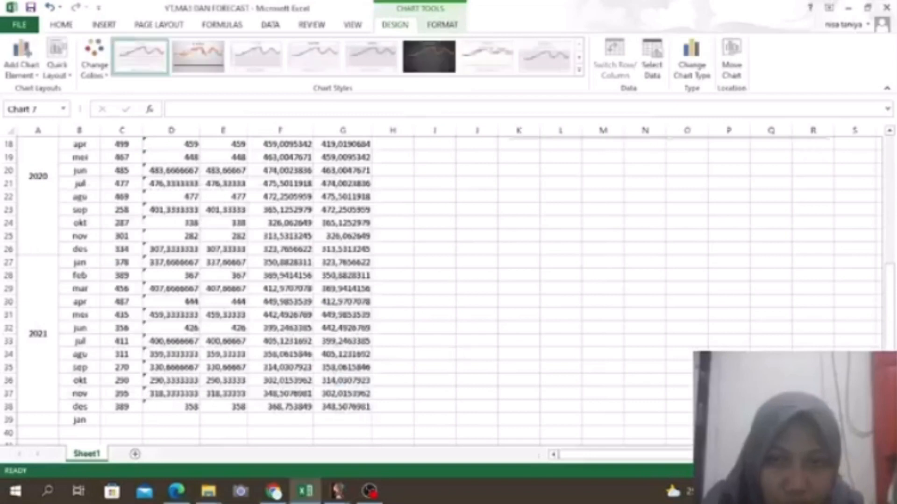
drag(894, 303, 890, 173)
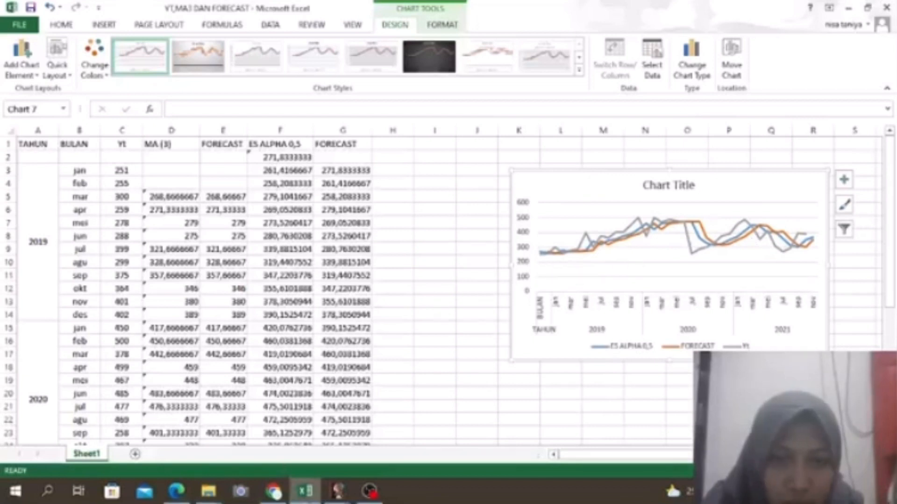
Switch to gretl, minimize the moving average graph window, and clear the loaded data set
mouse_move(331, 498)
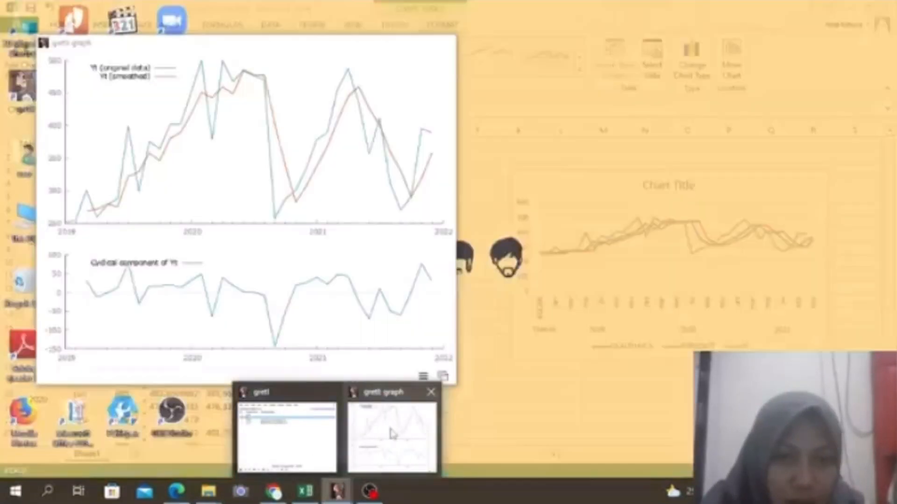
click(392, 435)
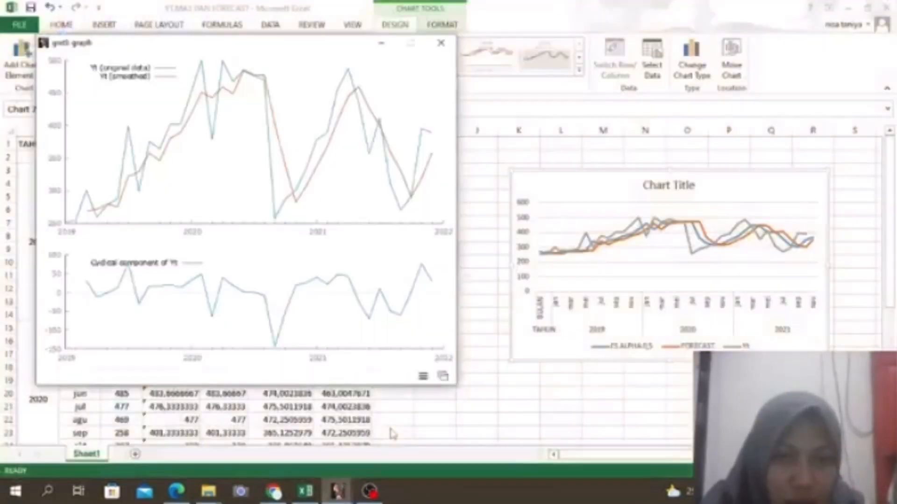
click(381, 42)
mouse_move(337, 492)
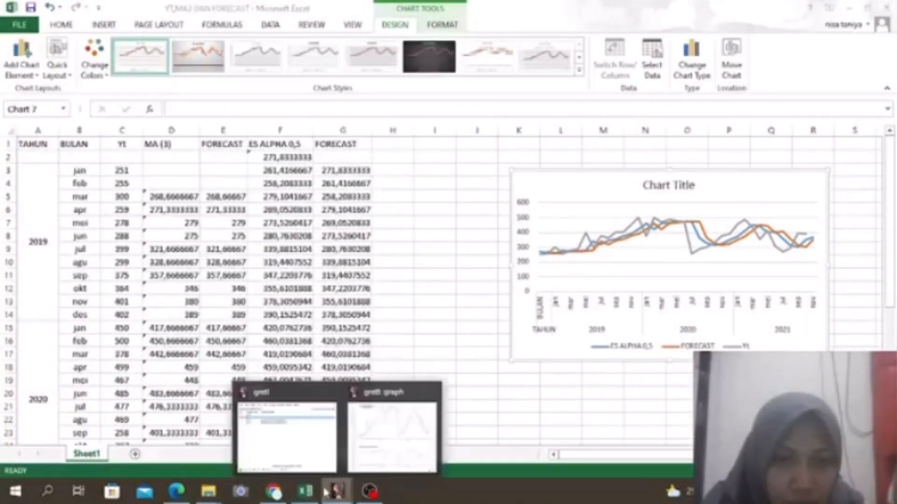
click(281, 428)
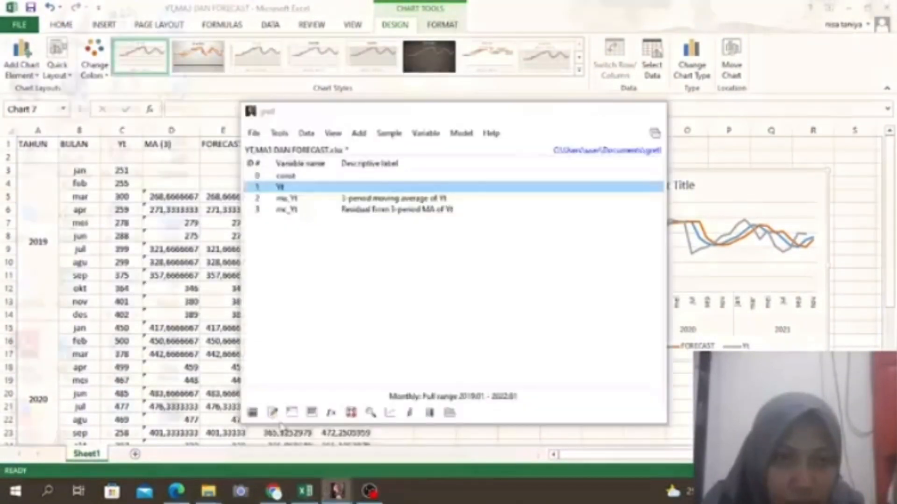
click(254, 134)
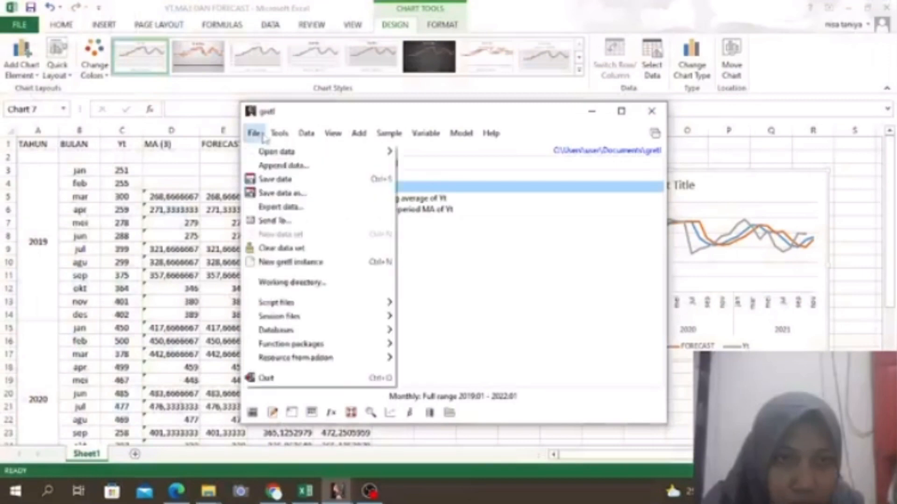
click(313, 252)
click(426, 309)
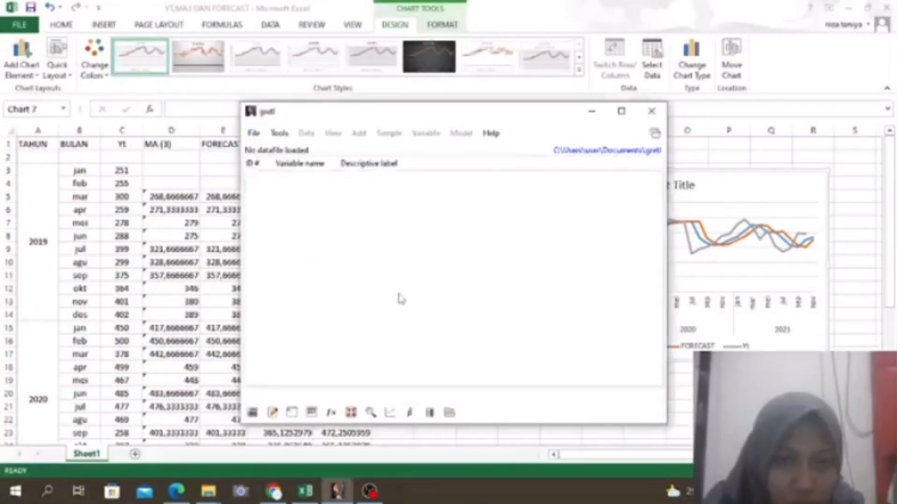
Open the workbook YT,MA3 DAN FORECAST.xlsx from the New Volume (D:) drive as the gretl data file
click(253, 135)
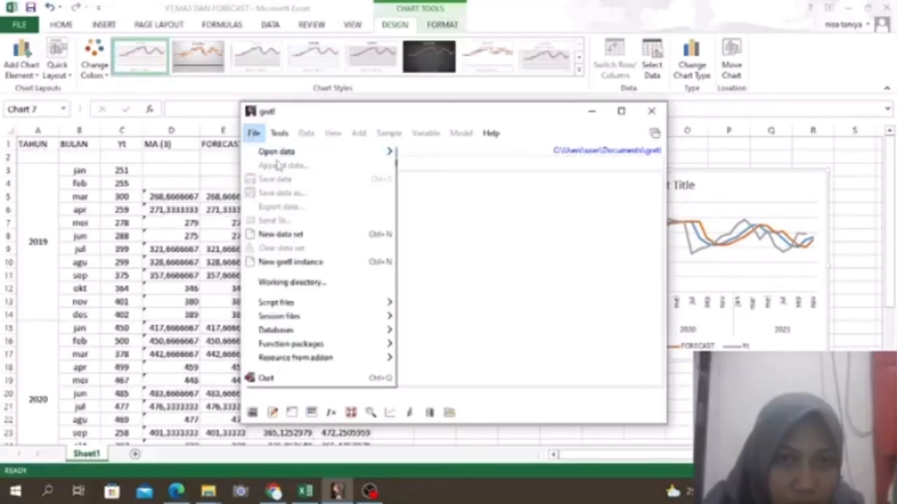
mouse_move(280, 152)
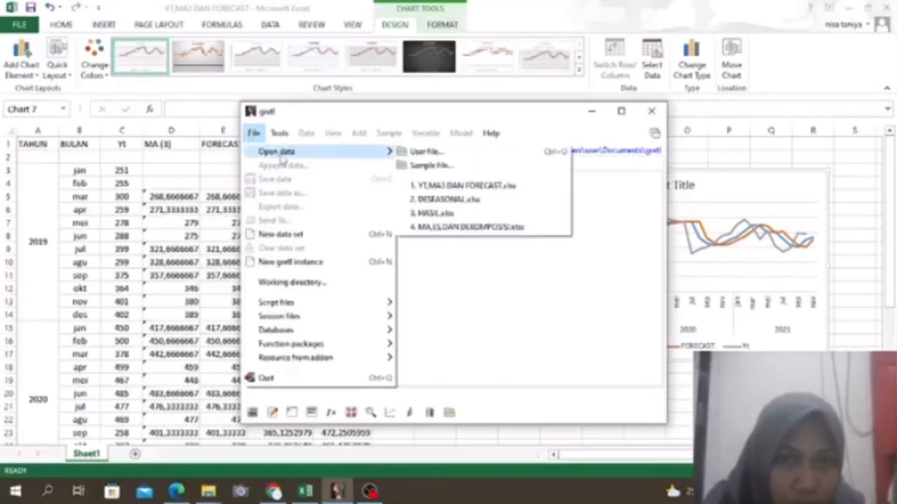
click(461, 157)
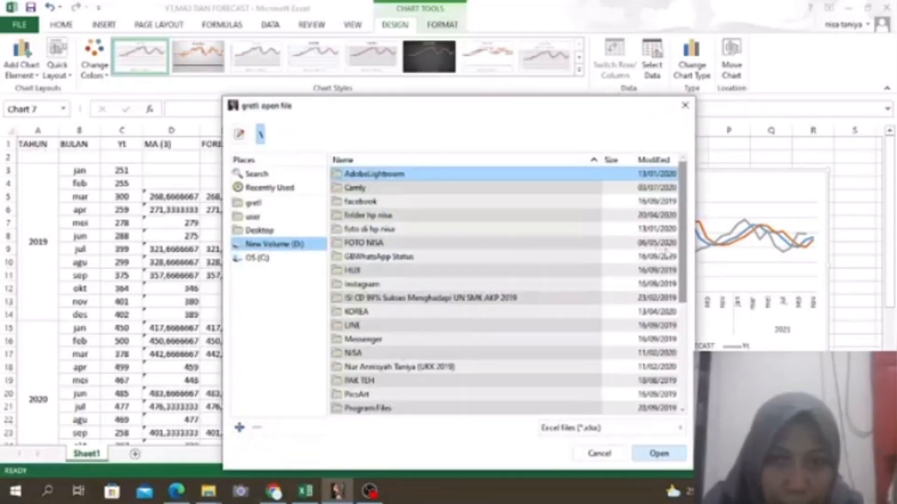
drag(685, 253, 677, 435)
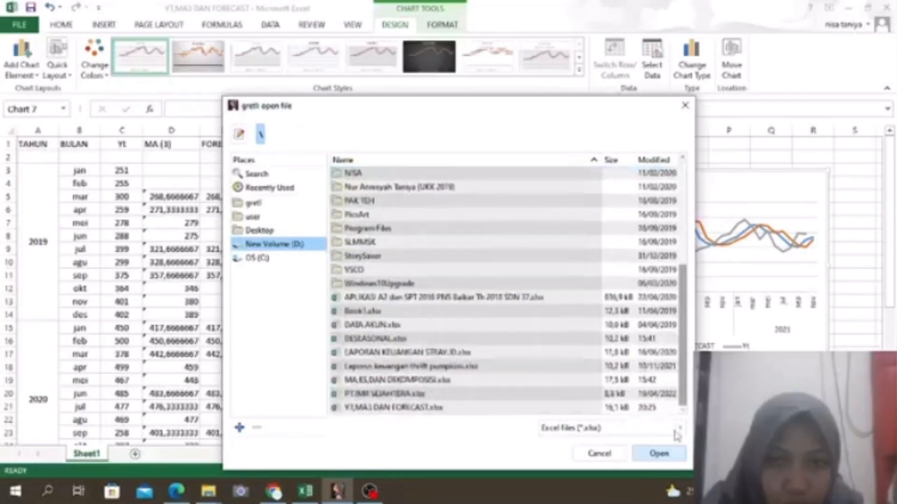
click(549, 415)
click(657, 456)
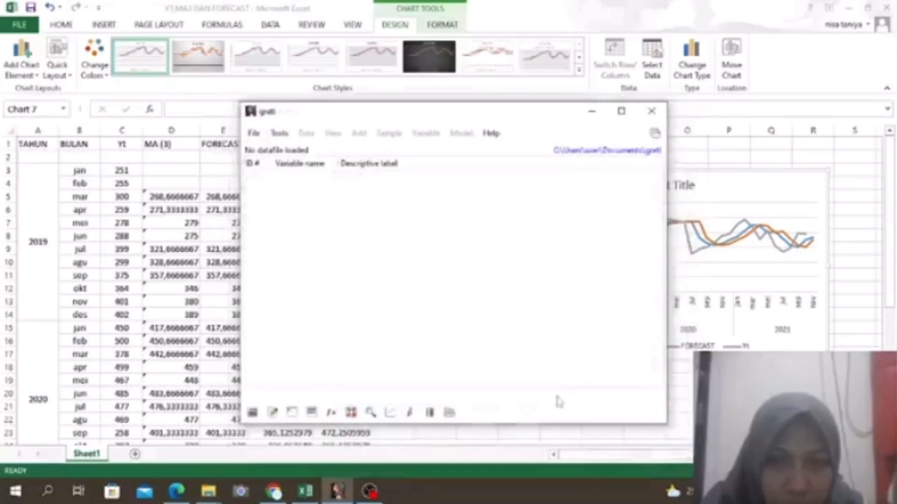
Import the spreadsheet data starting at column 3, row 3
text(3)
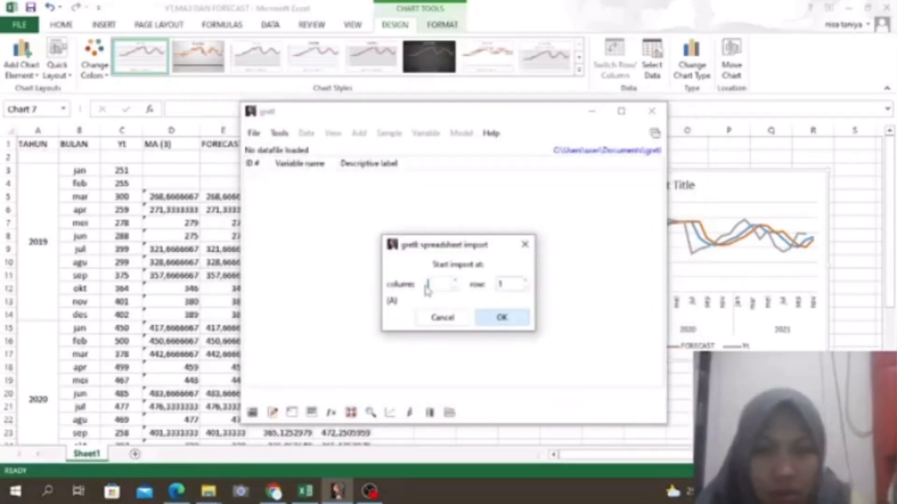
click(504, 280)
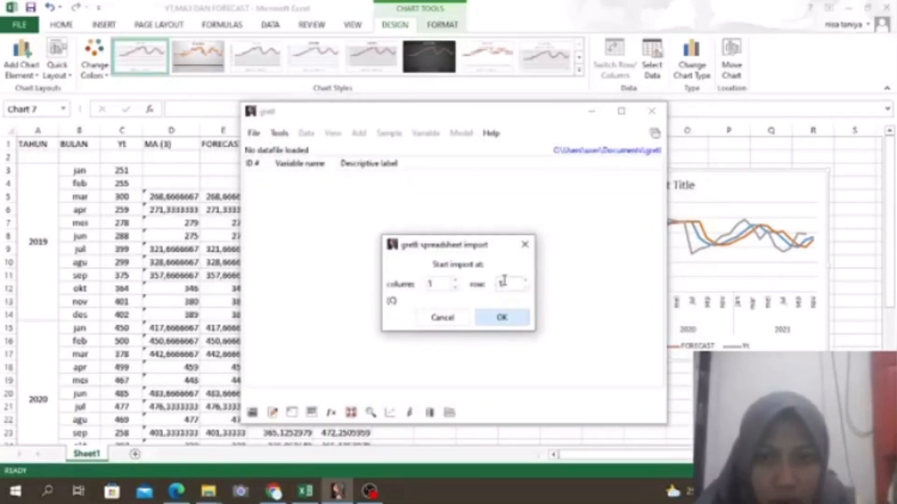
key(BackSpace)
text(3)
key(Return)
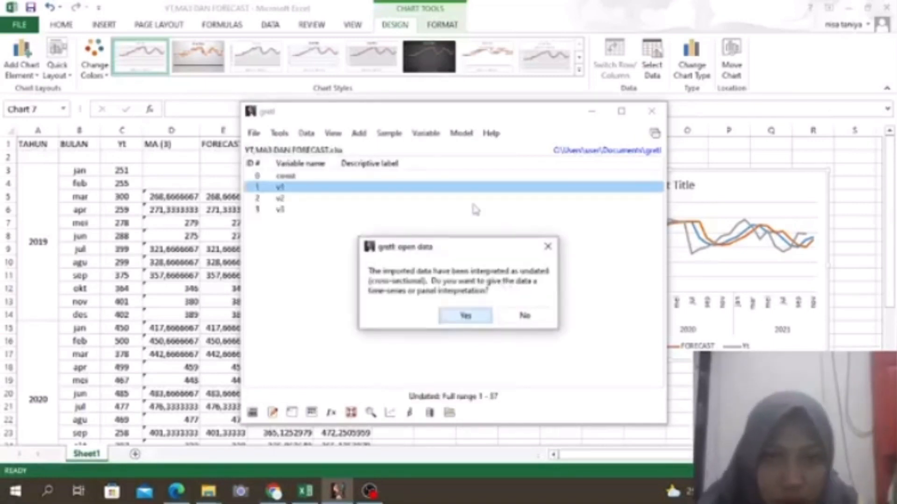
Give the imported data a time series structure with monthly frequency
click(467, 316)
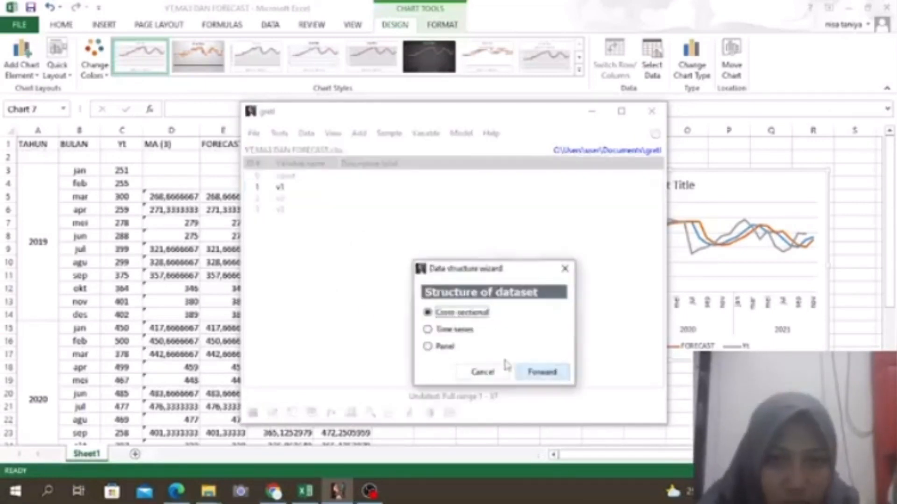
click(468, 333)
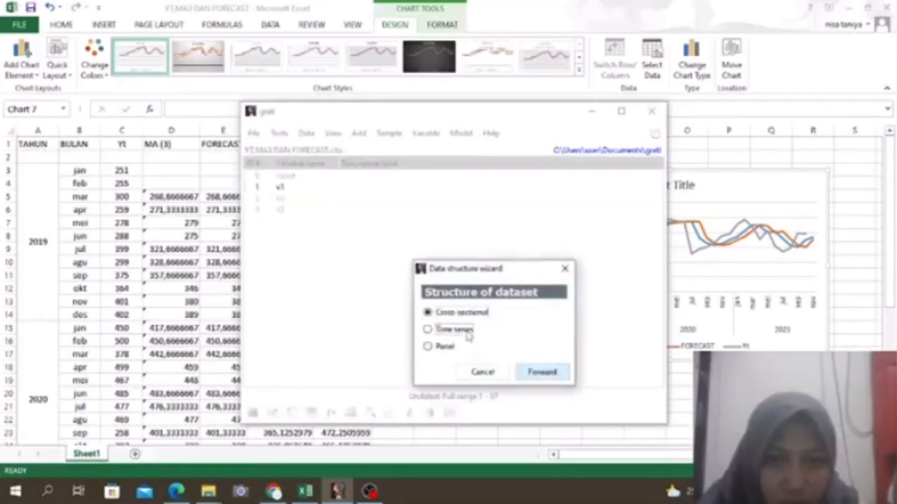
click(528, 372)
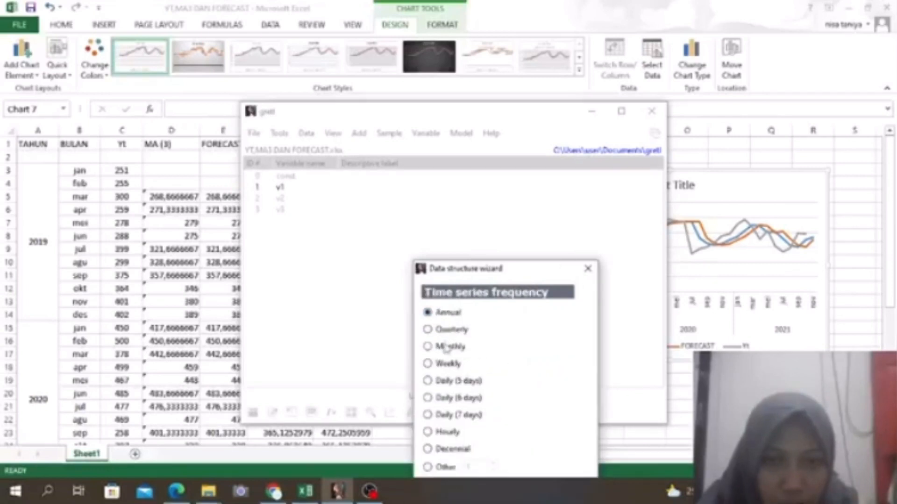
drag(520, 270, 536, 190)
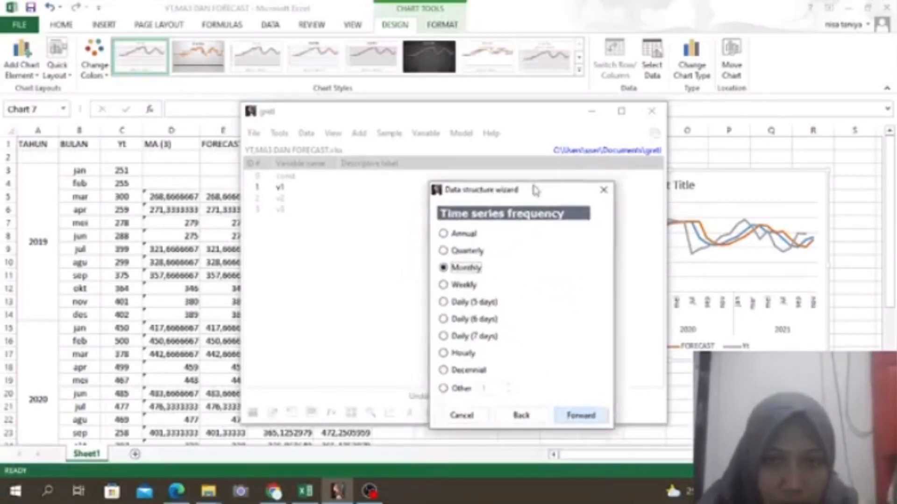
click(580, 416)
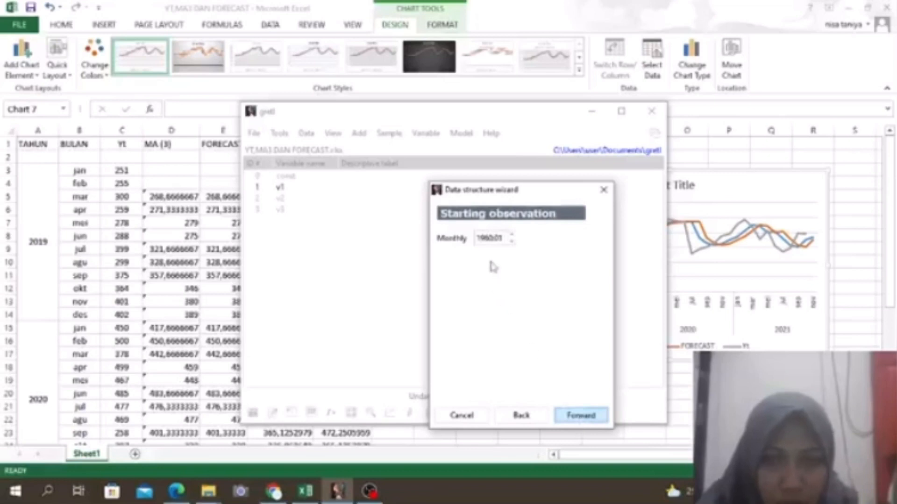
Set the starting observation to 2019:01 and apply the dataset structure
click(492, 237)
key(BackSpace)
key(BackSpace)
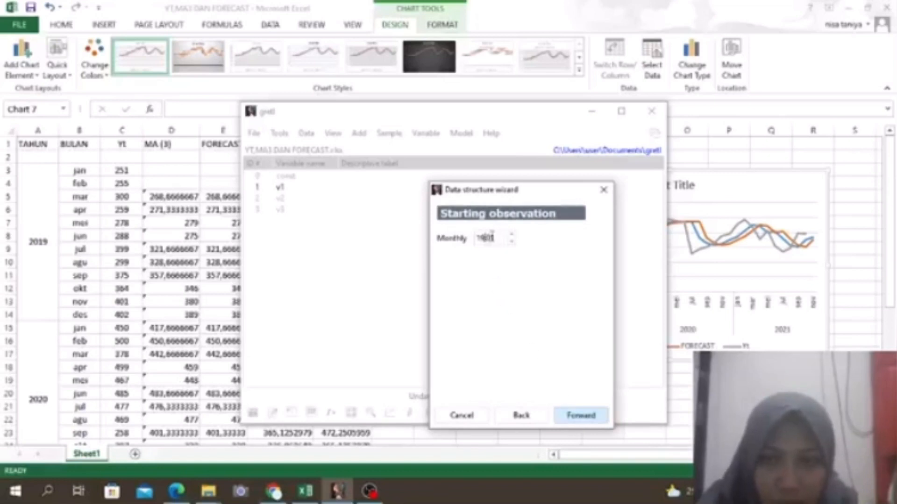
text(2019)
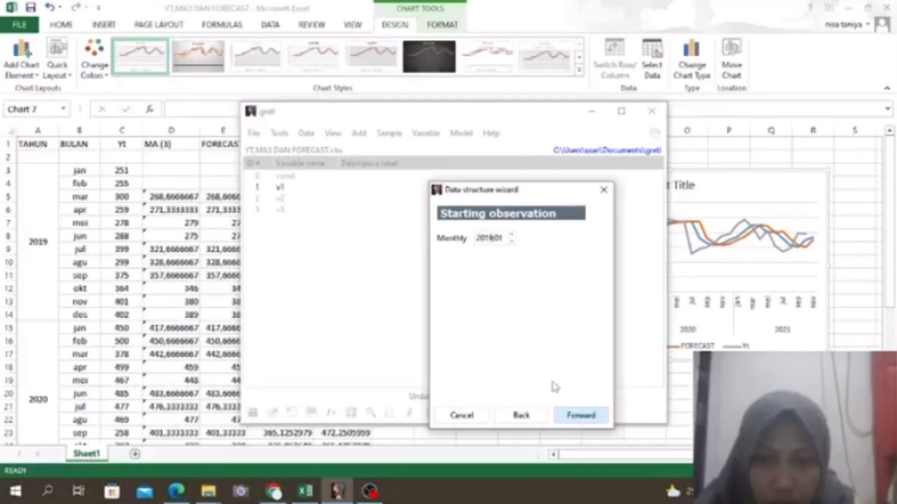
click(564, 417)
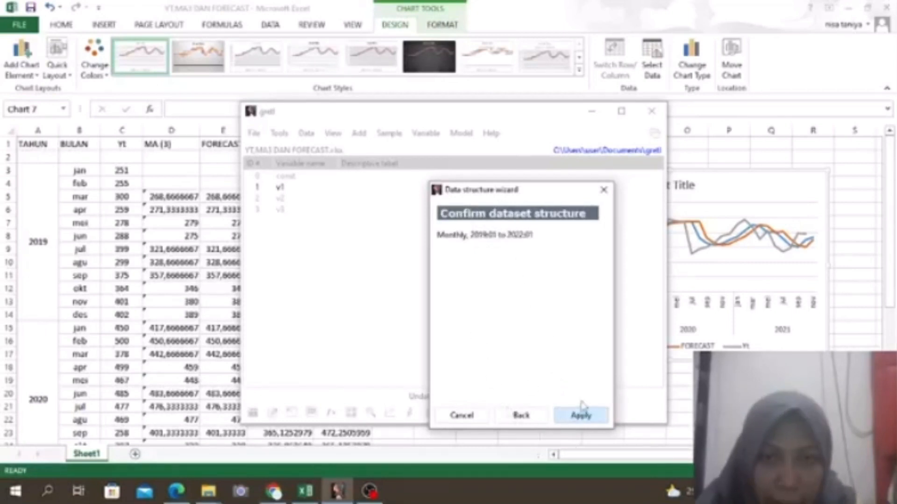
click(581, 423)
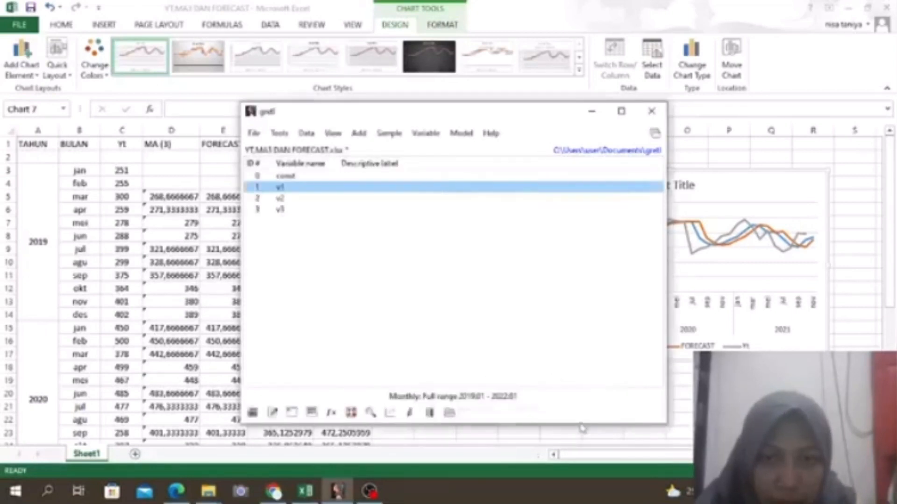
Delete the variables v2 and v3 from the gretl dataset
click(308, 200)
right_click(307, 200)
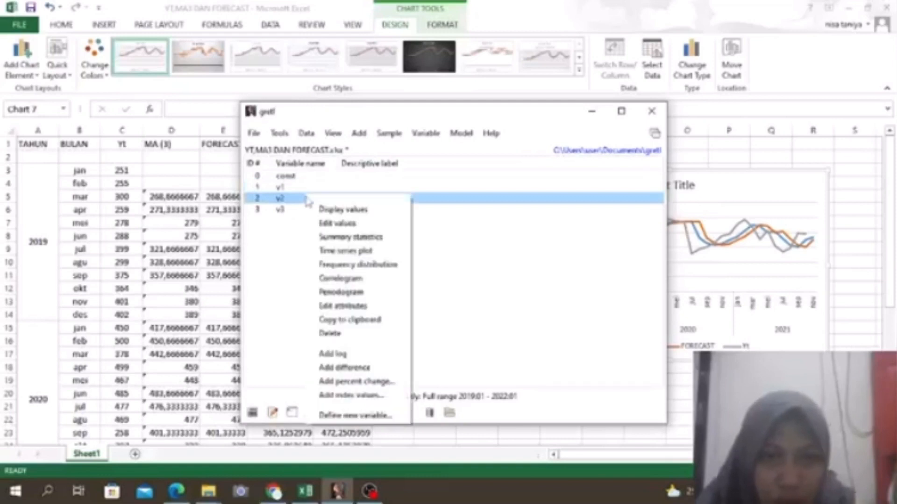
click(335, 332)
click(429, 306)
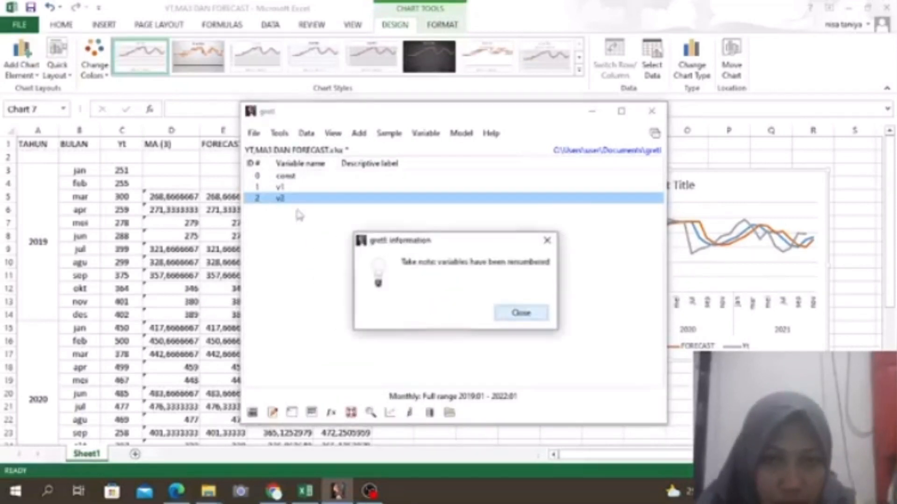
click(522, 313)
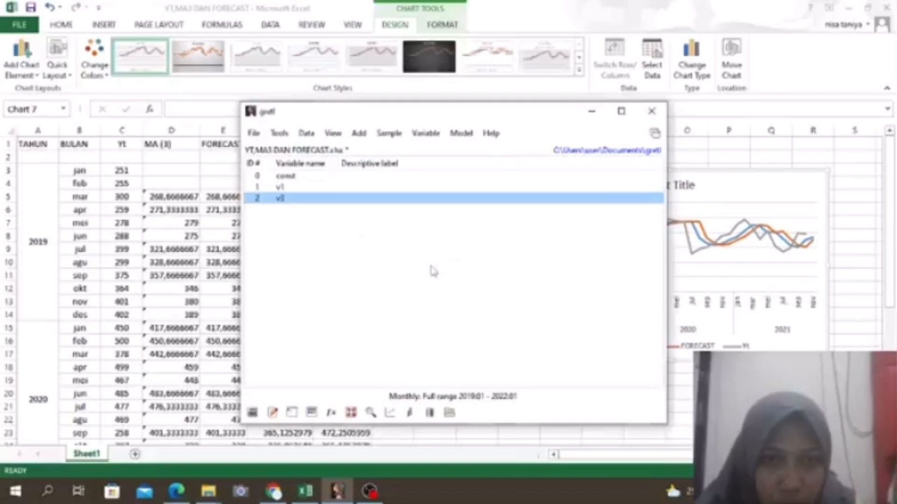
right_click(440, 201)
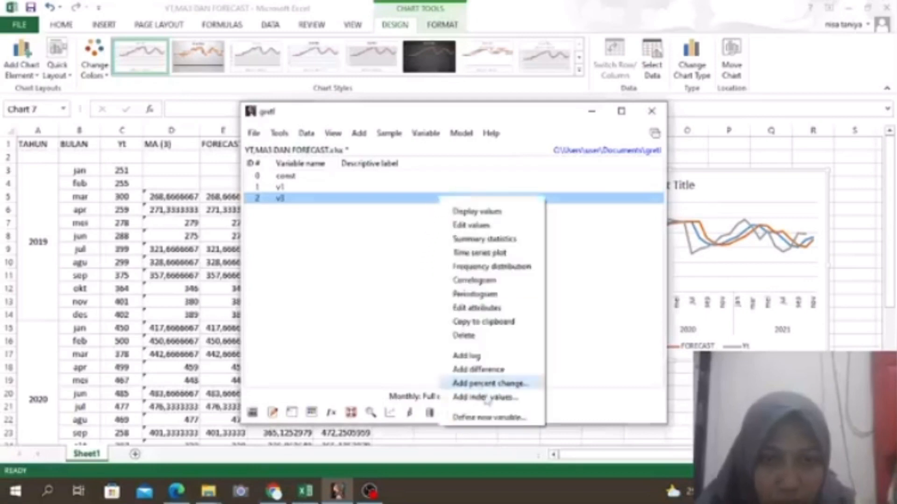
click(489, 337)
click(446, 305)
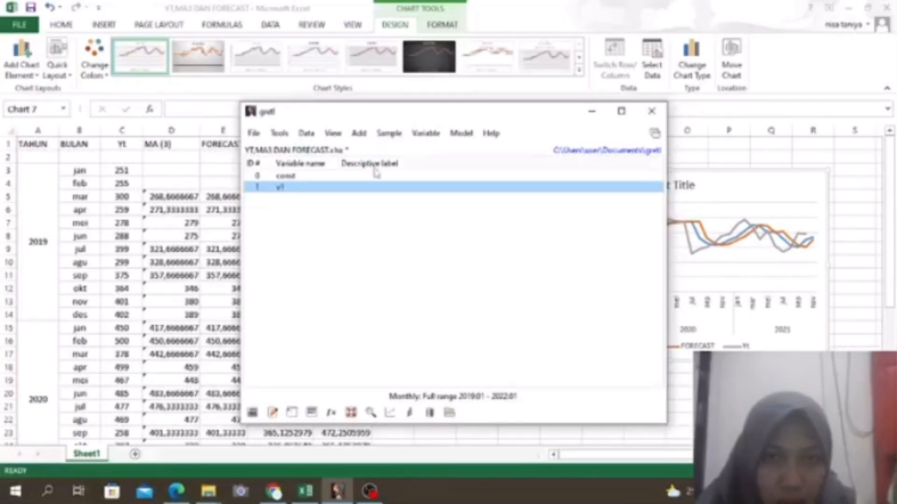
Rename the variable v1 as Yt
right_click(416, 190)
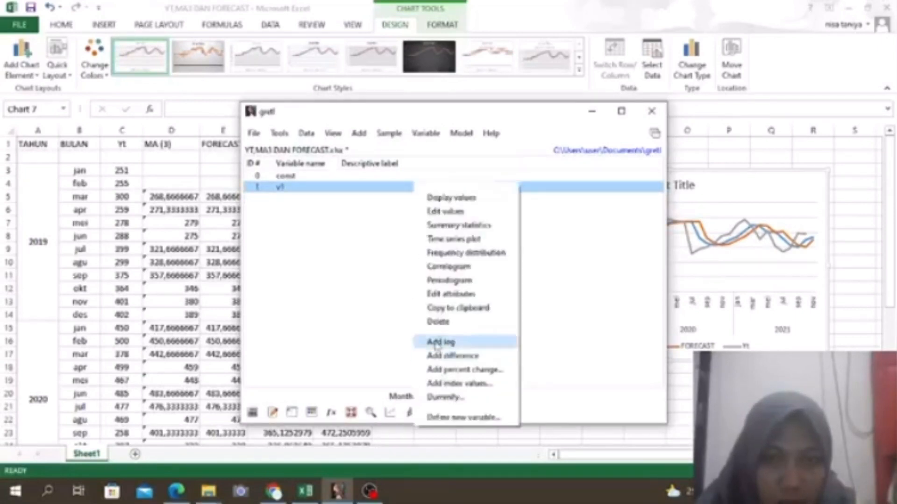
click(448, 294)
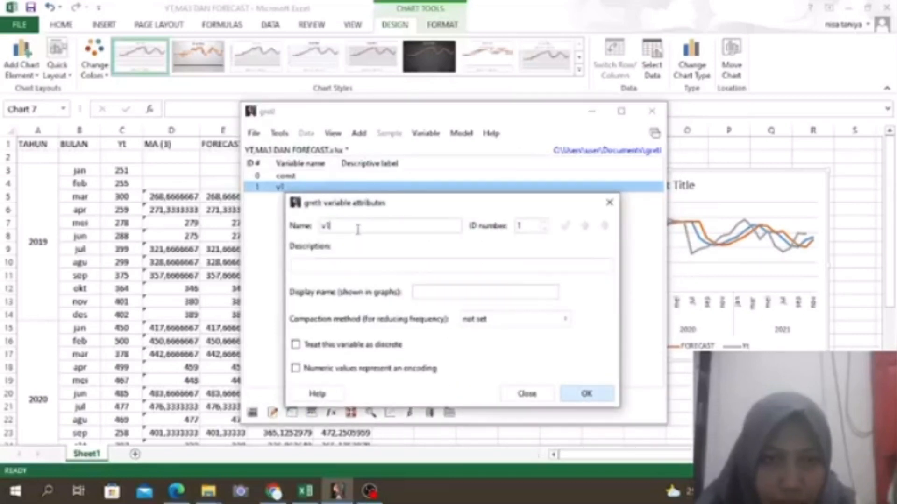
text(Yt)
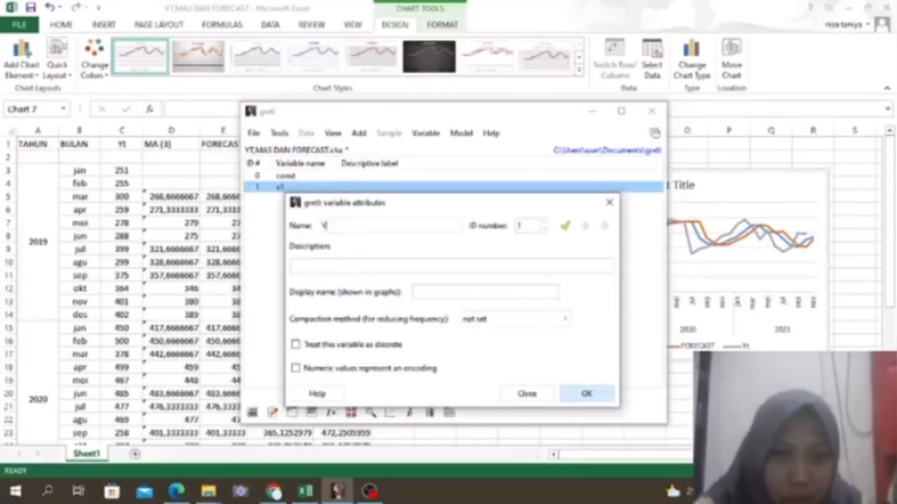
click(586, 394)
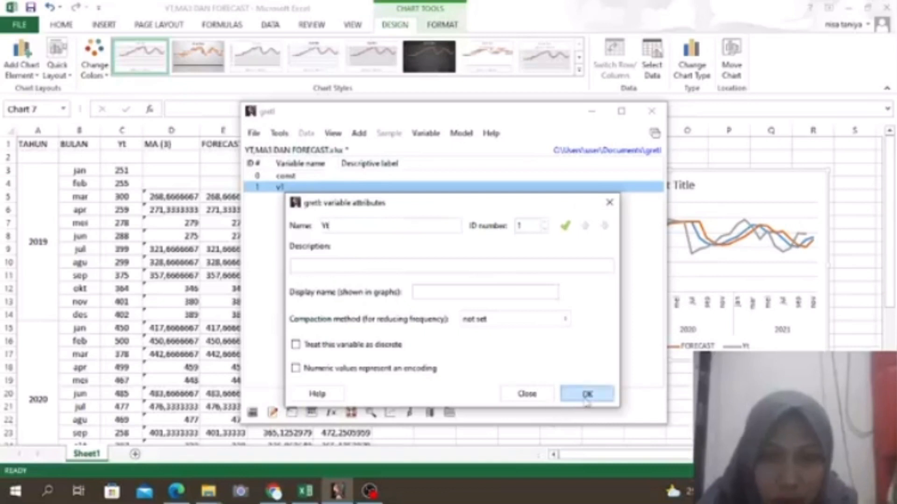
Set up an exponential moving average filter for Yt with weight 0,5 and the mean of the first 6 observations as initial value
click(422, 134)
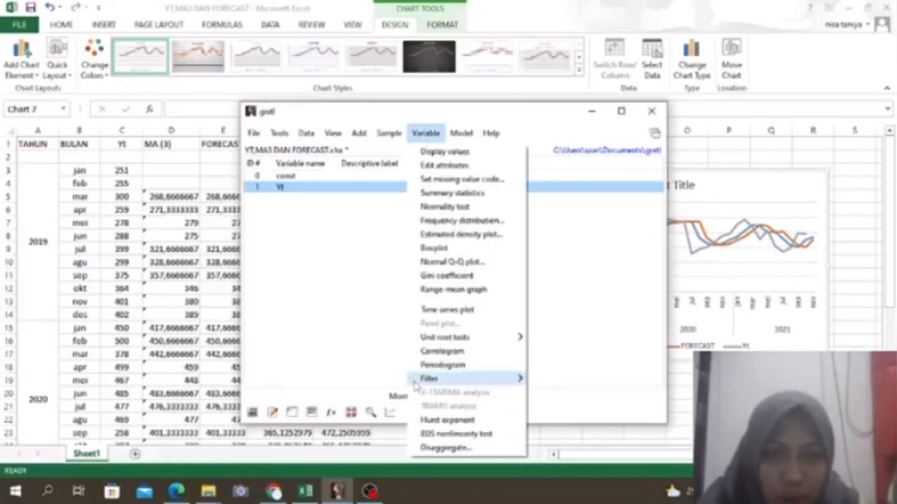
mouse_move(473, 384)
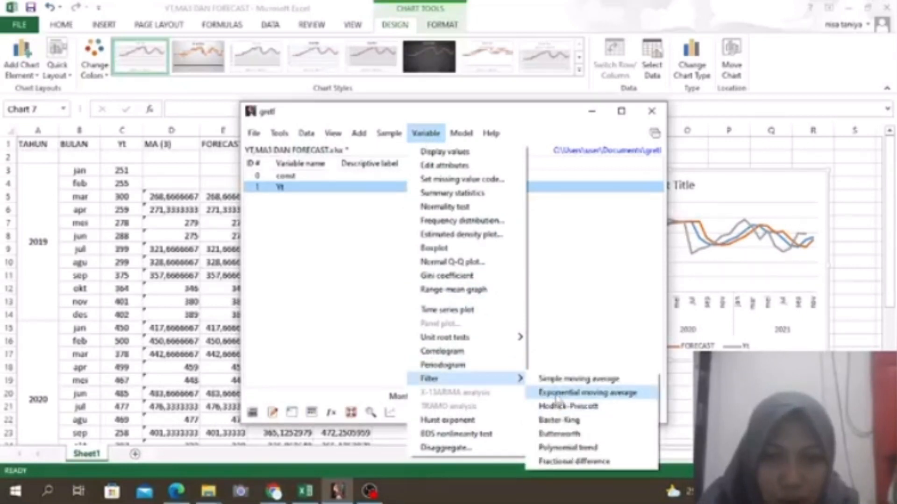
click(587, 395)
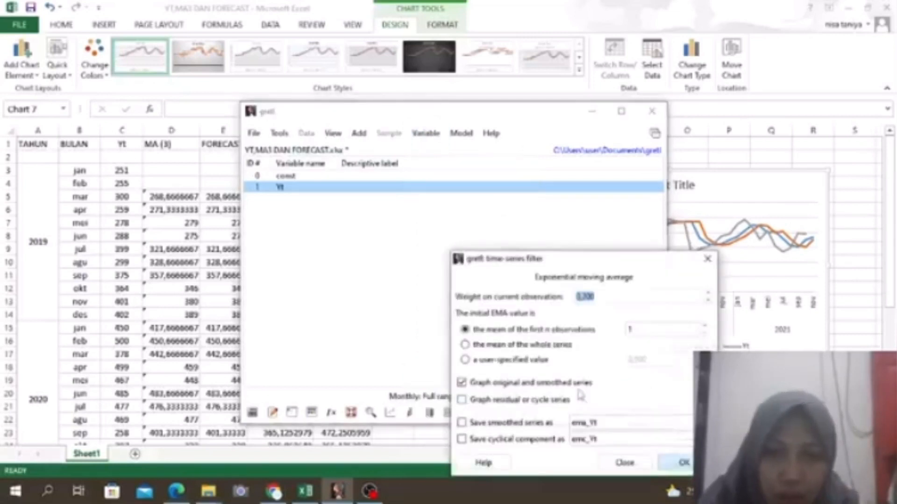
click(649, 331)
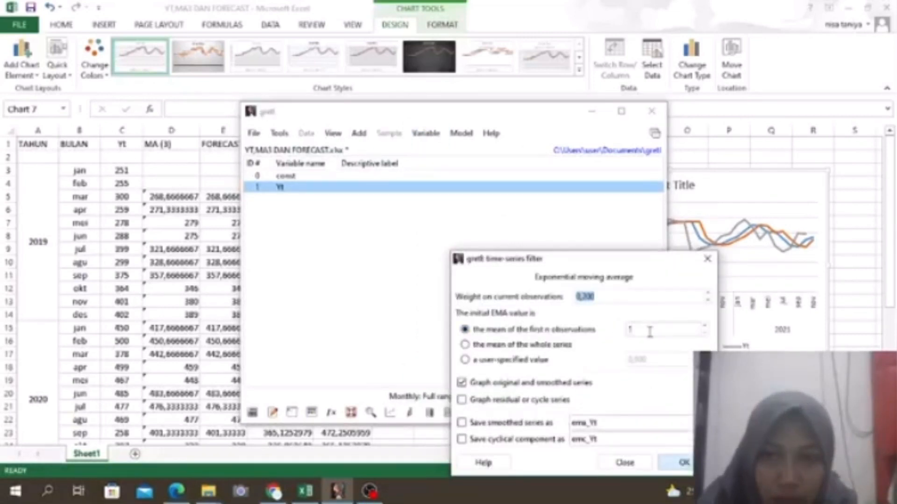
key(BackSpace)
text(6)
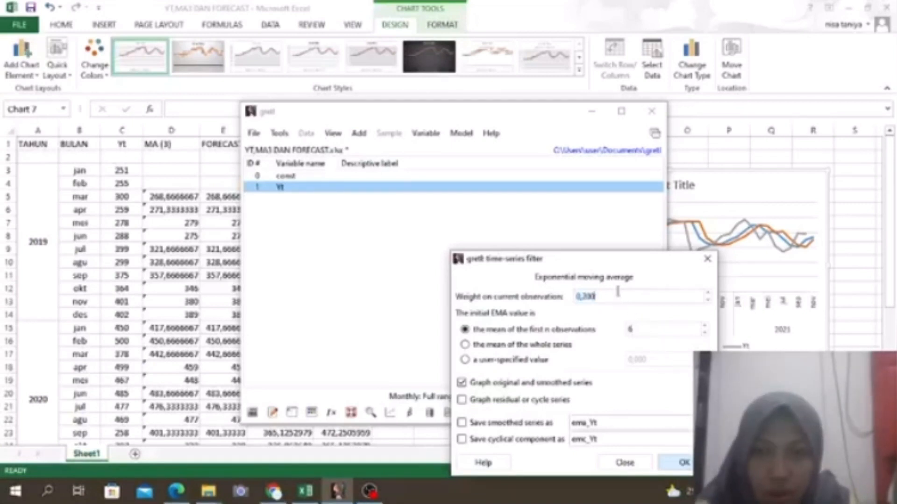
text(5)
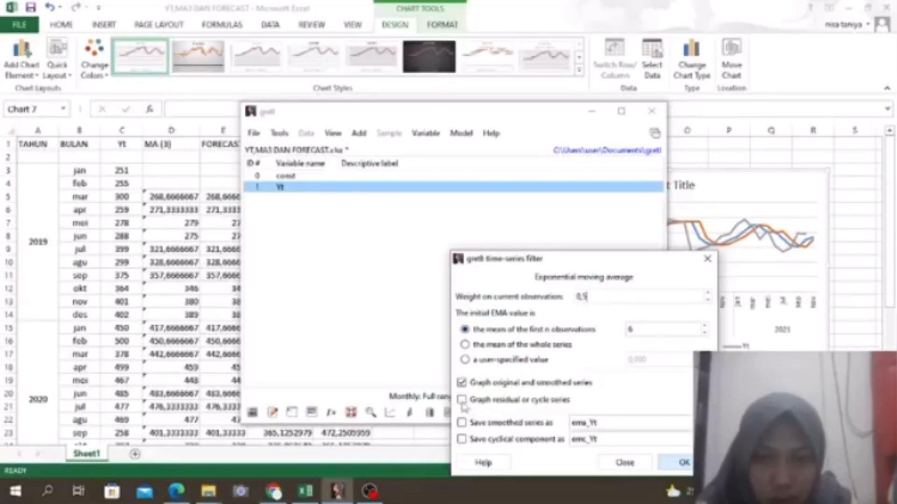
Apply the filter with the residual graph included, saving the smoothed series as ema_Yt and the cyclical component as emc_Yt
click(461, 423)
click(461, 439)
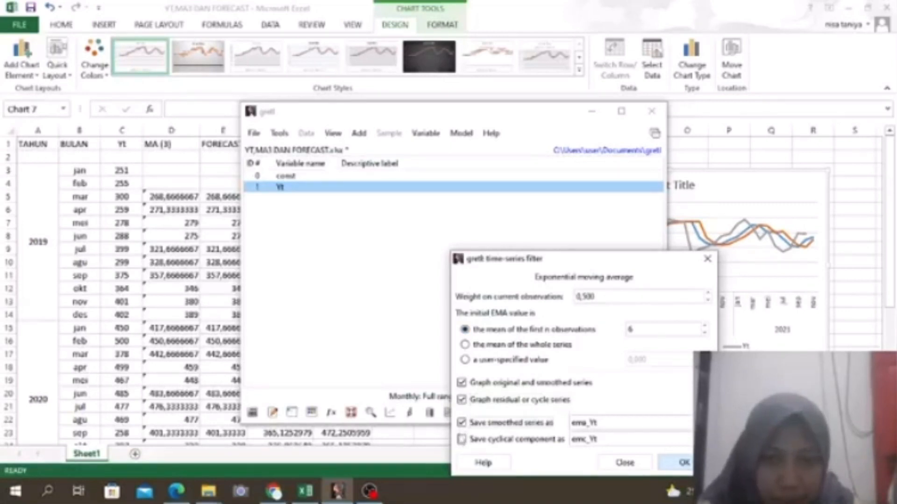
click(688, 464)
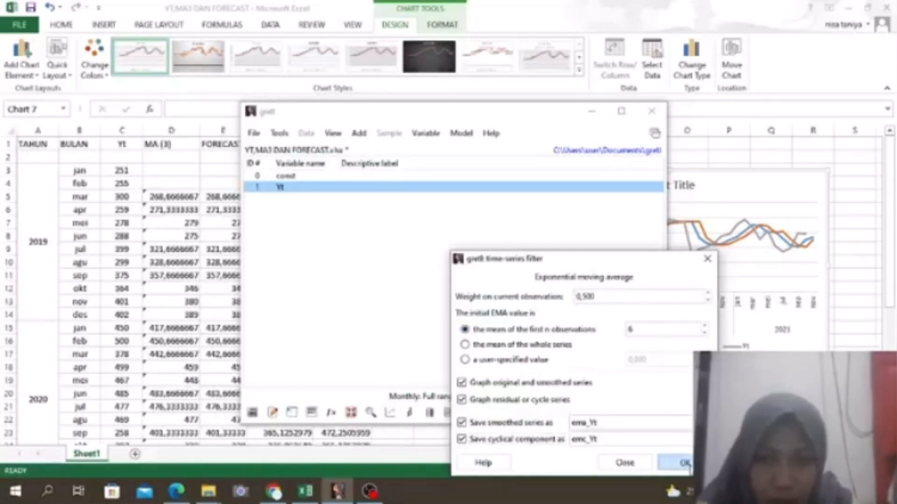
click(625, 467)
click(592, 111)
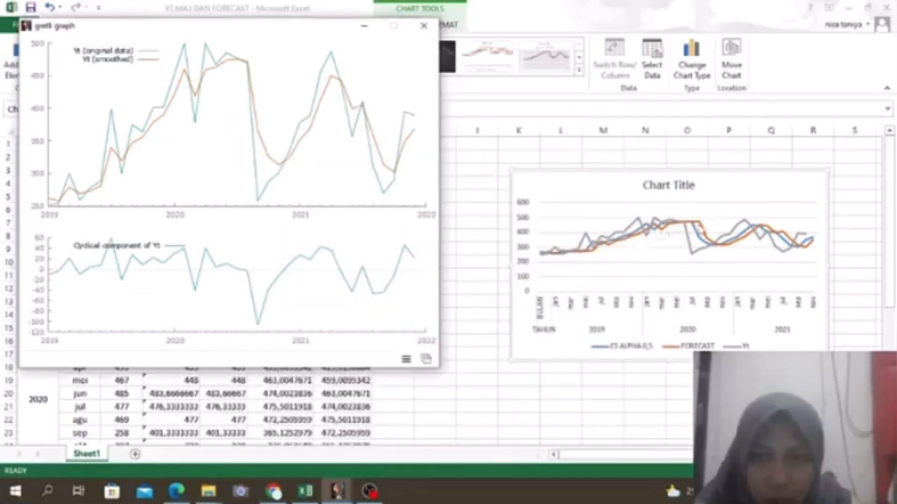
Switch to Excel and delete the FORECAST series from the exponential smoothing chart
click(668, 233)
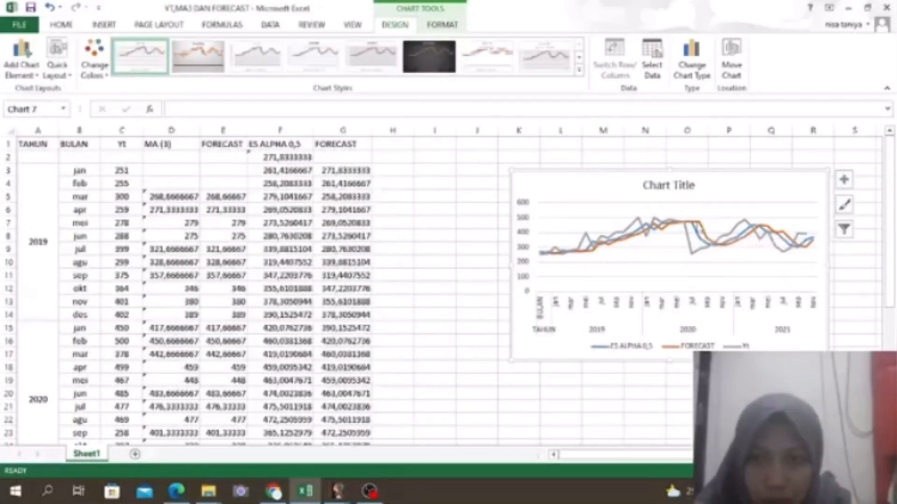
click(695, 224)
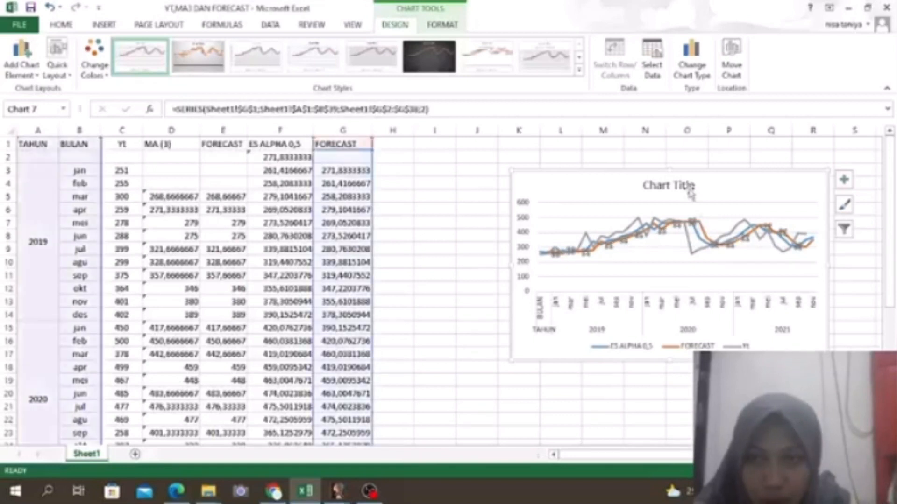
key(Delete)
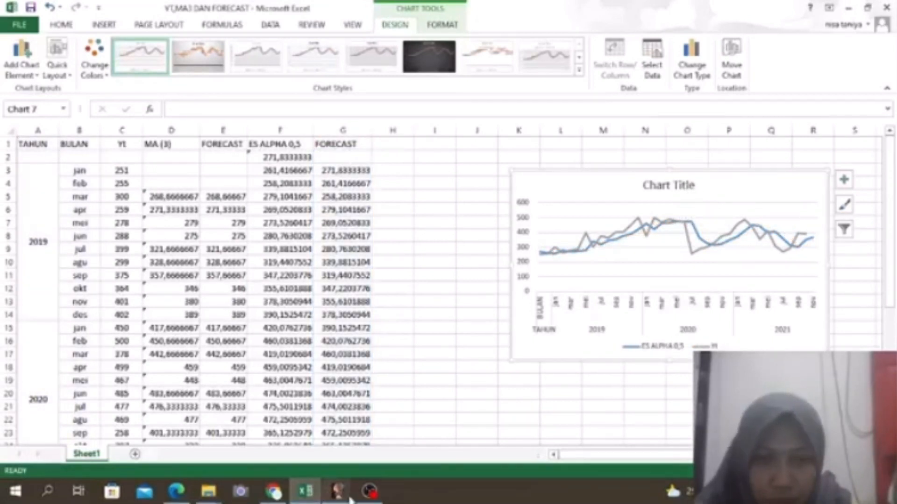
Compare the gretl graph of original and smoothed Yt with the Excel chart and close the graph
mouse_move(338, 493)
click(369, 426)
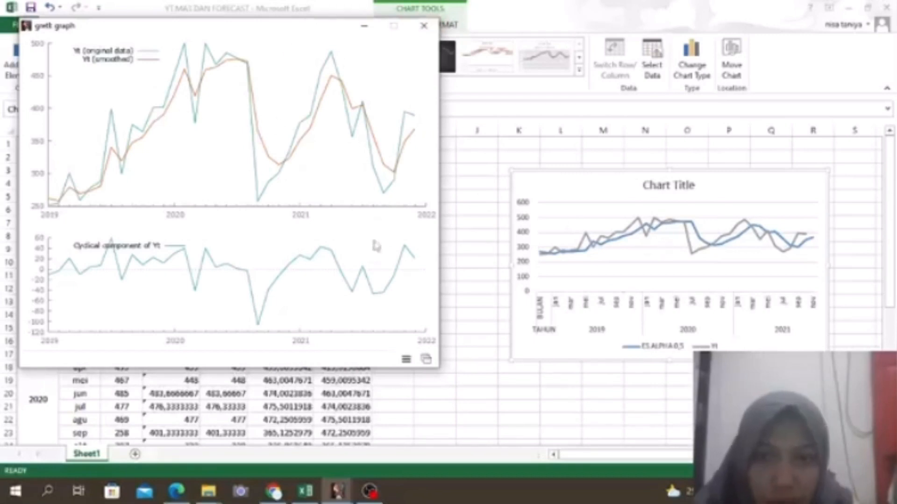
click(423, 26)
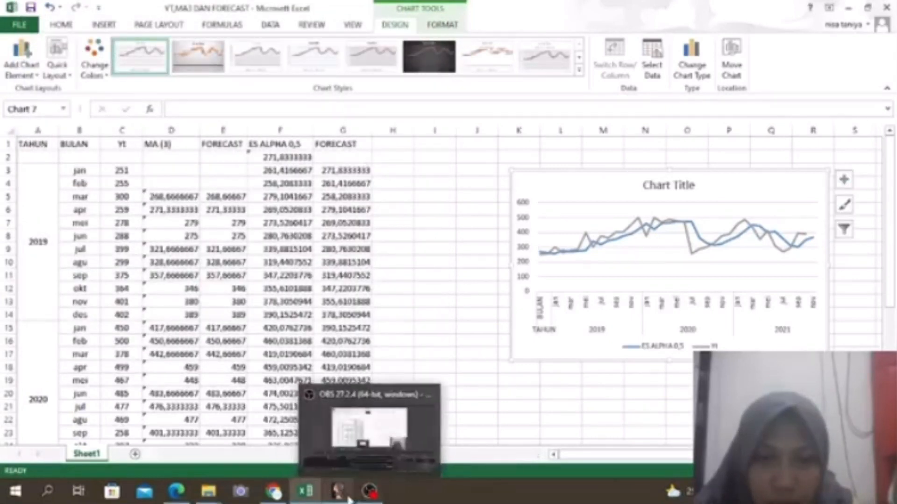
click(369, 491)
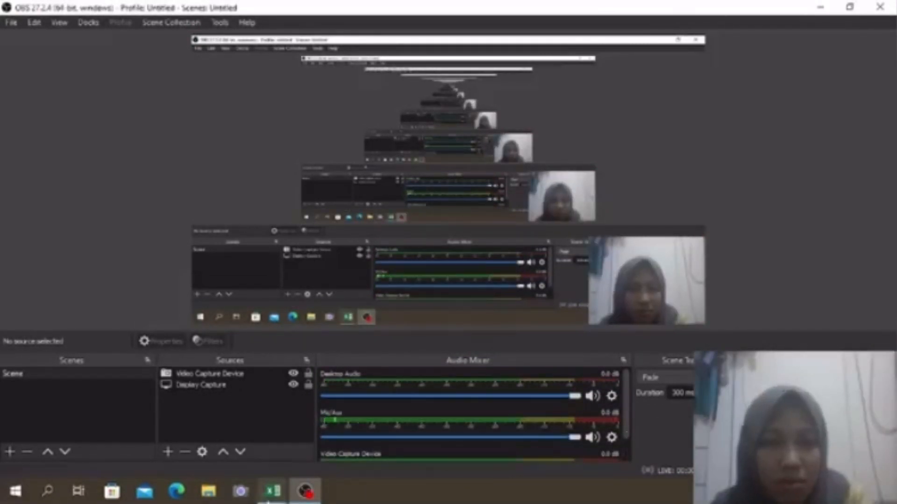
mouse_move(273, 491)
click(299, 464)
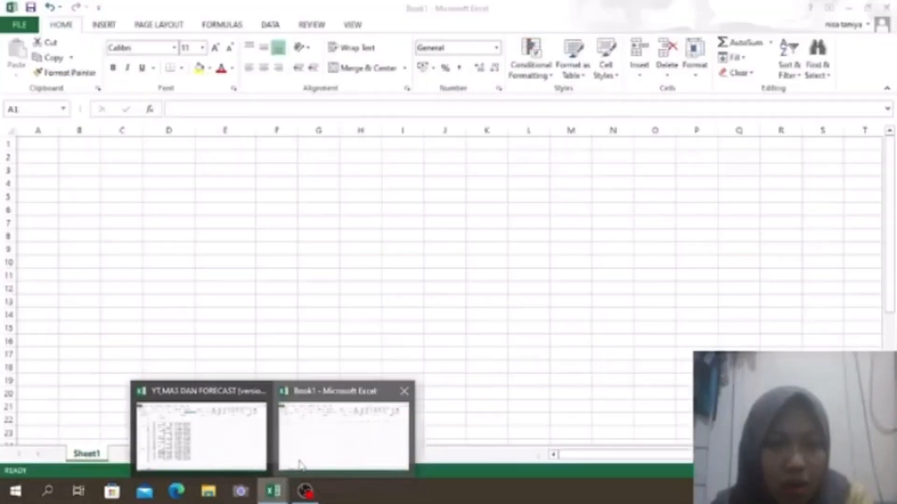
click(78, 200)
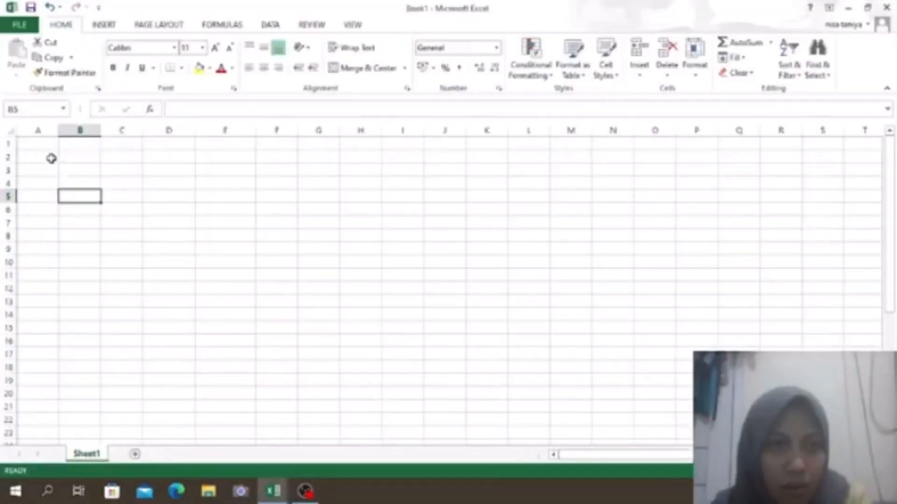
click(51, 154)
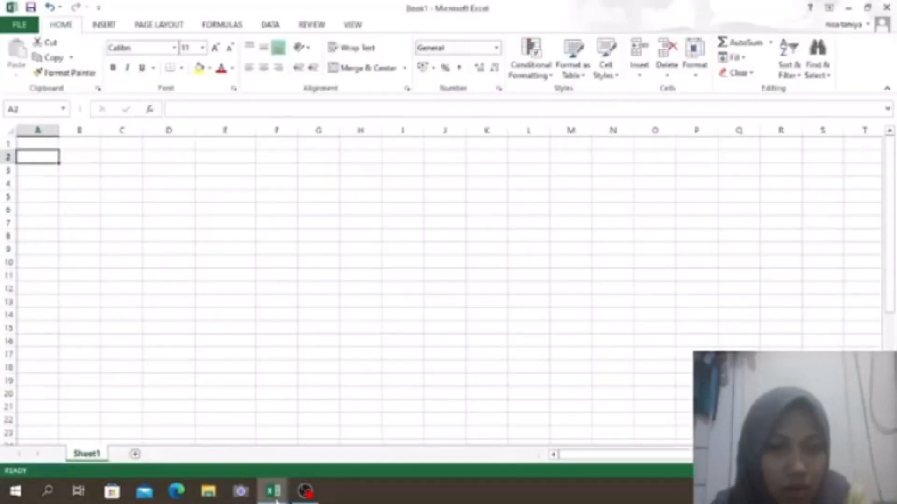
Copy the TAHUN, BULAN and Yt columns, cells A1:C39, from the autosaved workbook YT,MA3 DAN FORECAST (version 1)
mouse_move(274, 491)
click(216, 439)
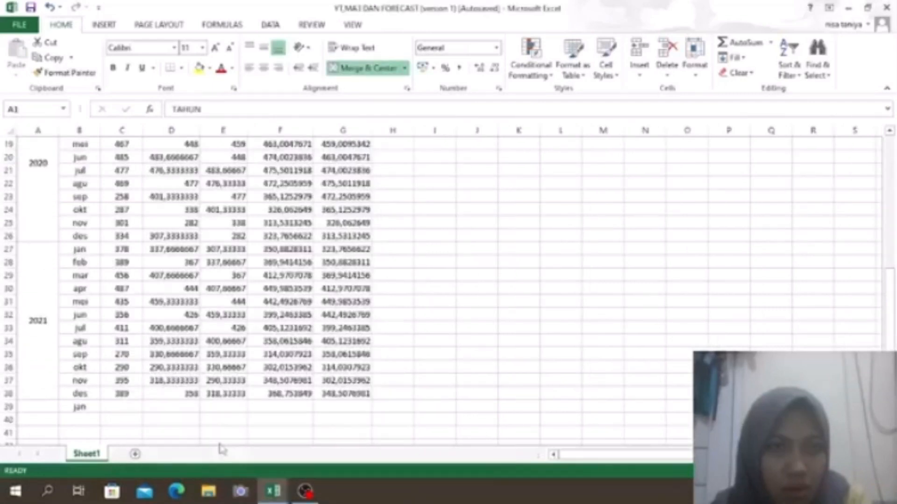
click(79, 236)
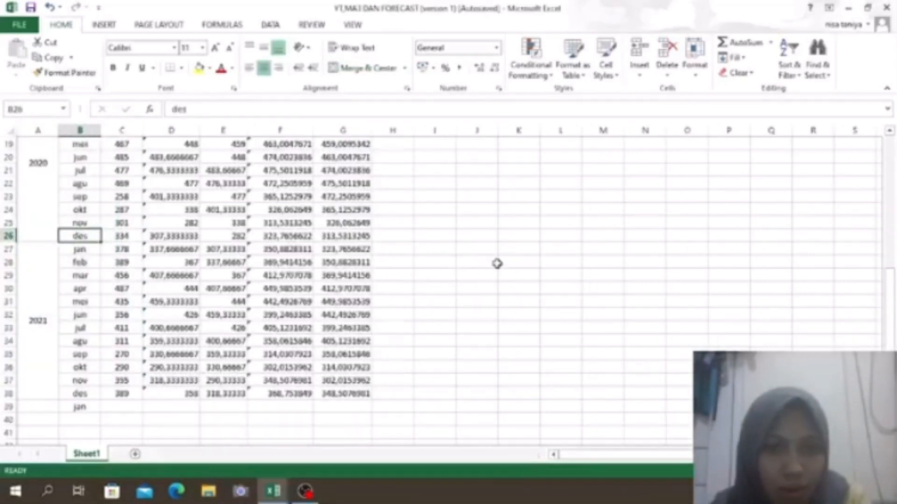
drag(890, 306, 889, 138)
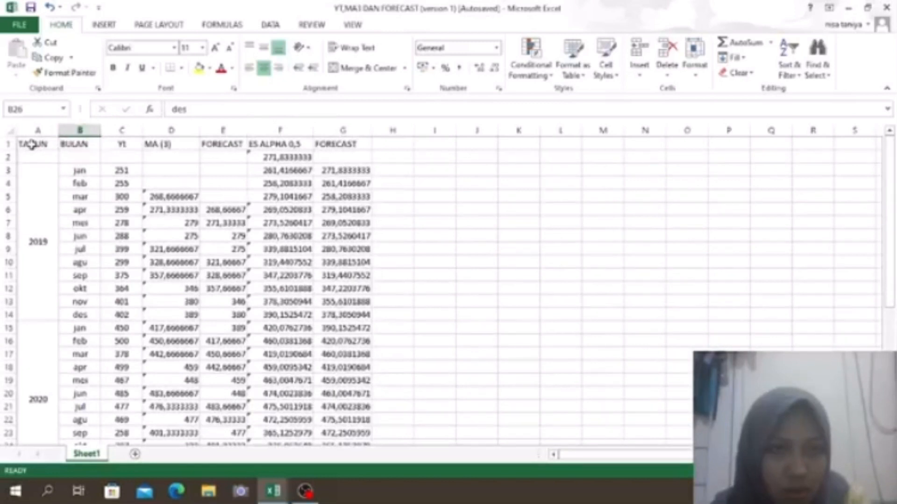
drag(32, 145, 127, 420)
key(ctrl+c)
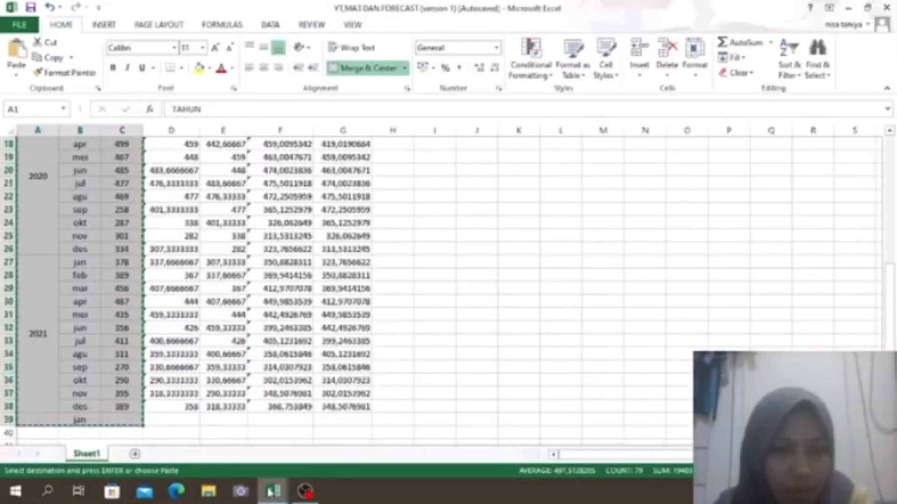
Paste the copied columns as values only into the blank workbook Book1, starting at cell A1
mouse_move(271, 493)
click(344, 430)
click(38, 158)
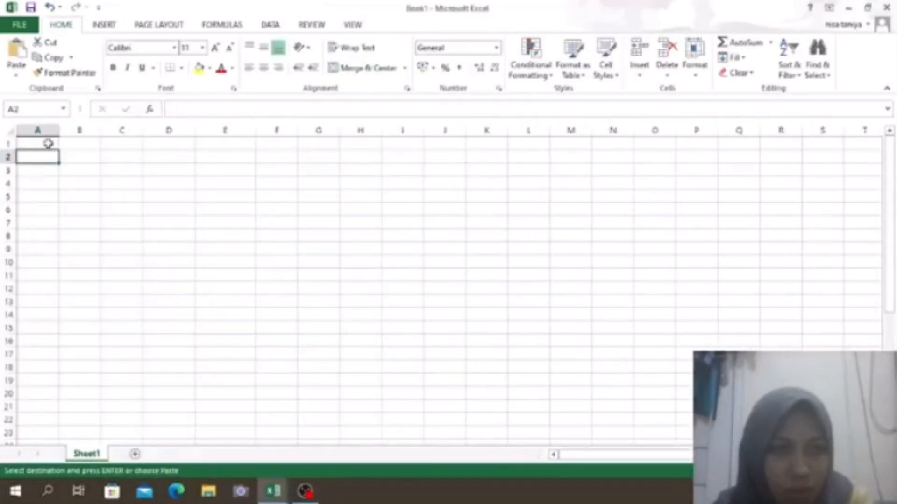
click(15, 75)
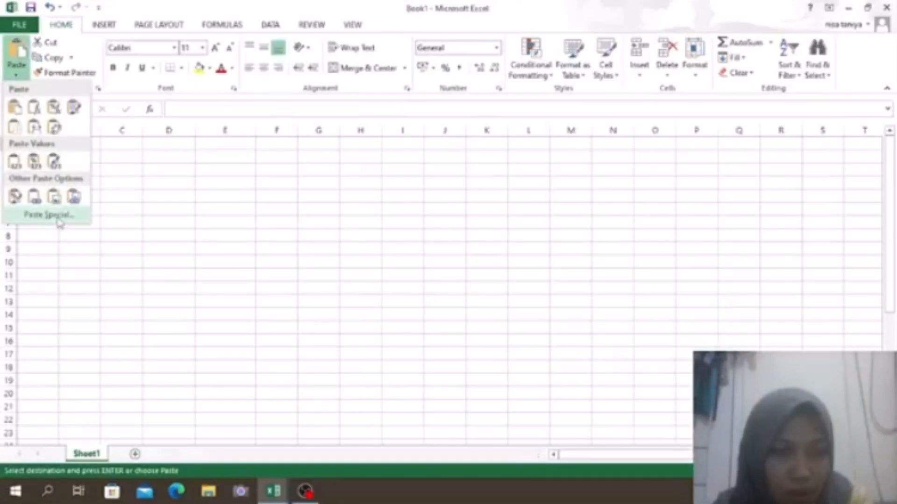
click(48, 215)
click(117, 221)
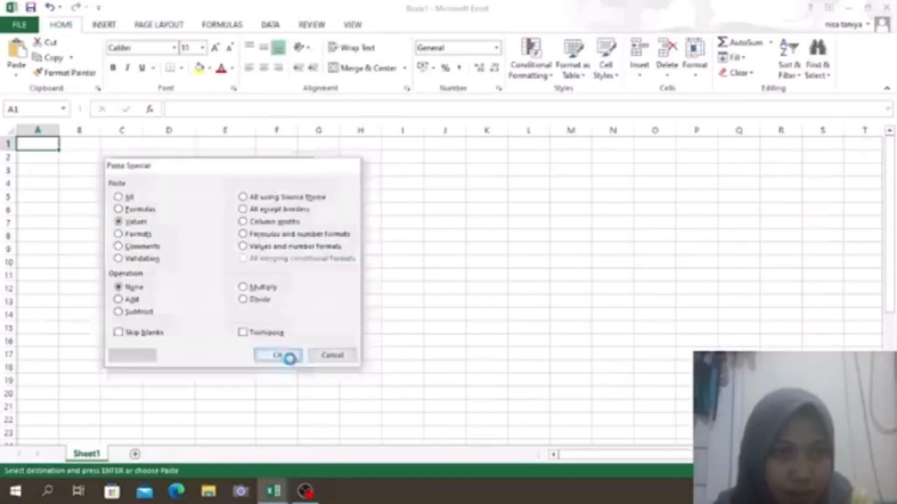
click(287, 357)
click(200, 254)
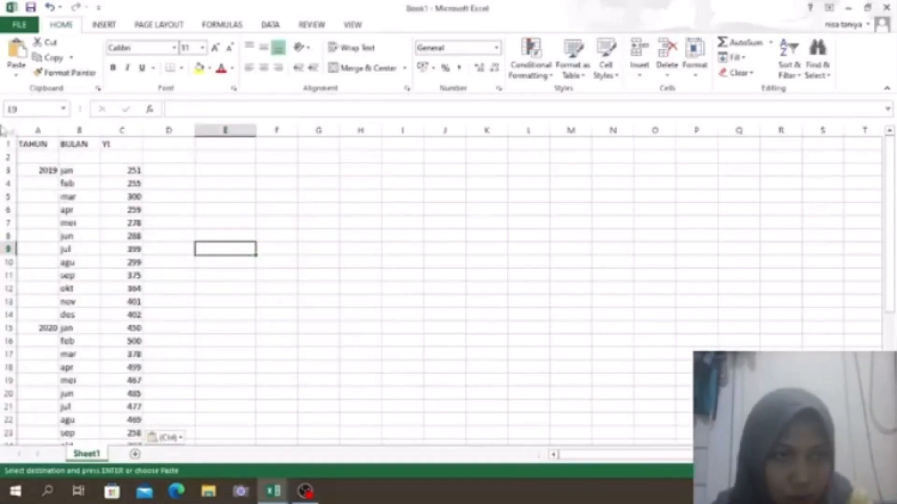
Delete the blank row 2 beneath the TAHUN, BULAN and Yt headers
click(10, 163)
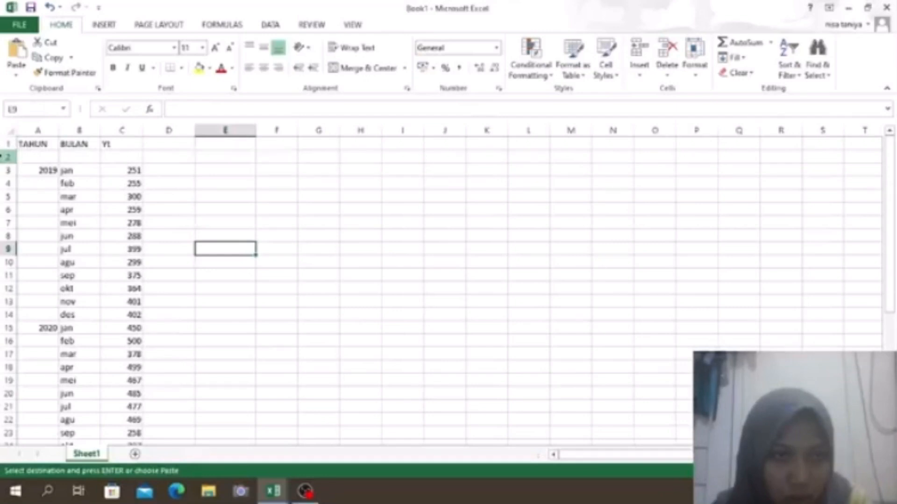
click(7, 157)
right_click(8, 157)
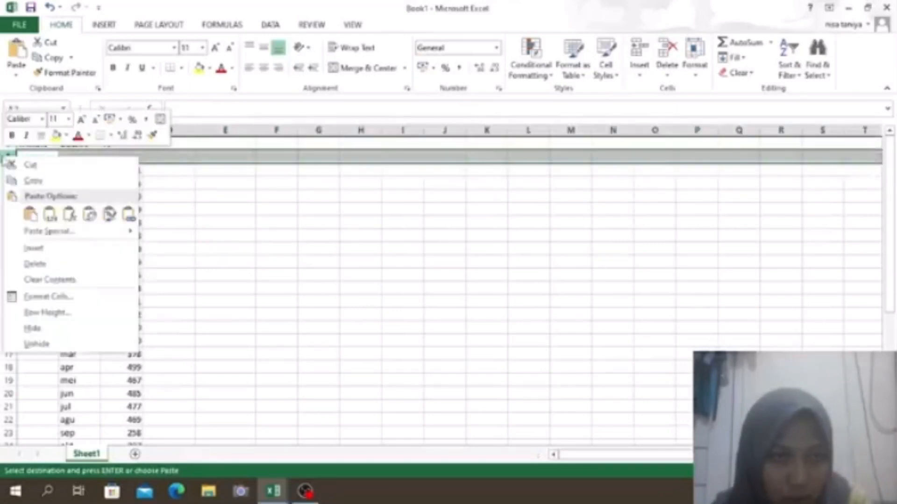
click(34, 264)
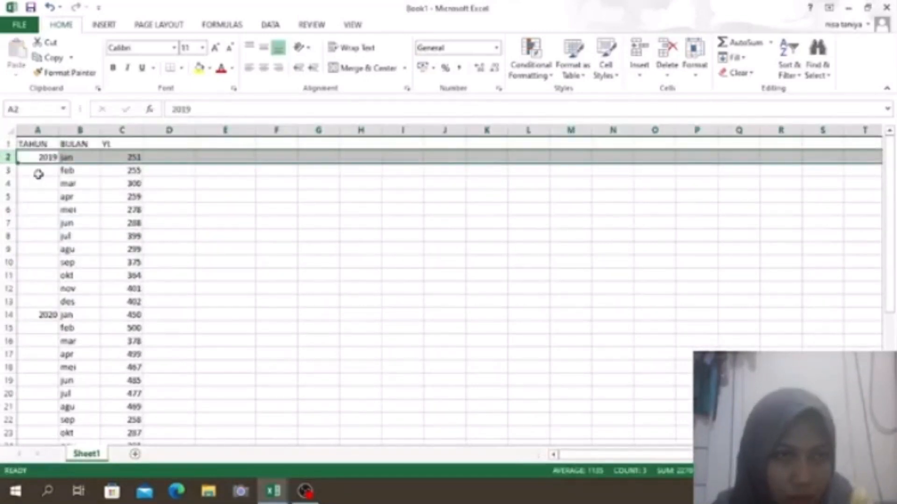
Merge and centre the year cells A2:A13, A14:A25 and A26:A38 as three separate blocks, aligning each year vertically in the middle
drag(42, 160, 47, 302)
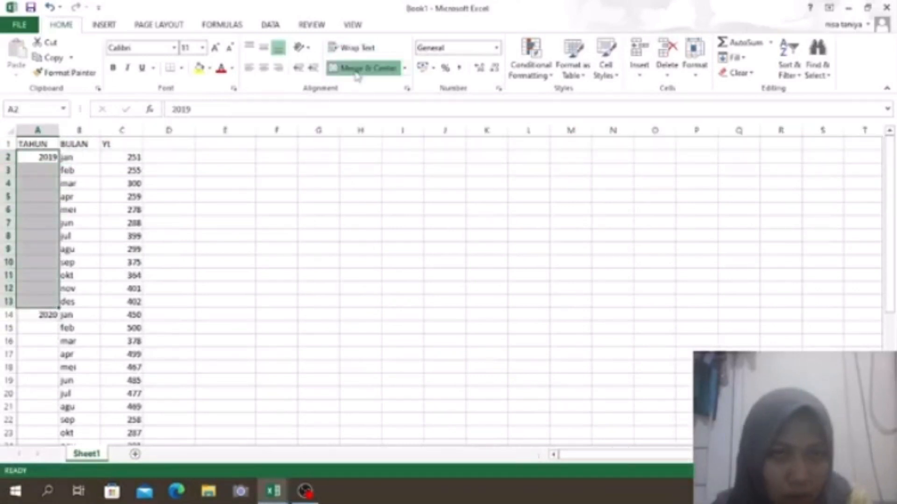
click(358, 69)
click(265, 47)
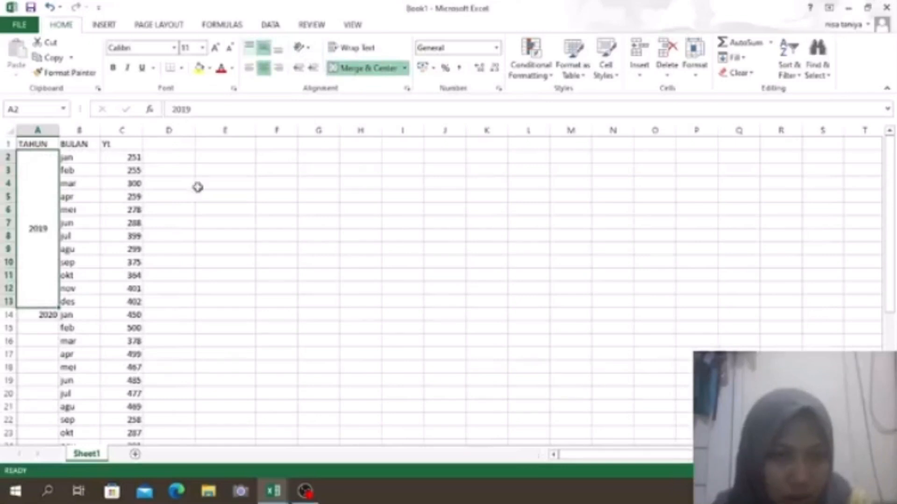
drag(45, 317, 38, 379)
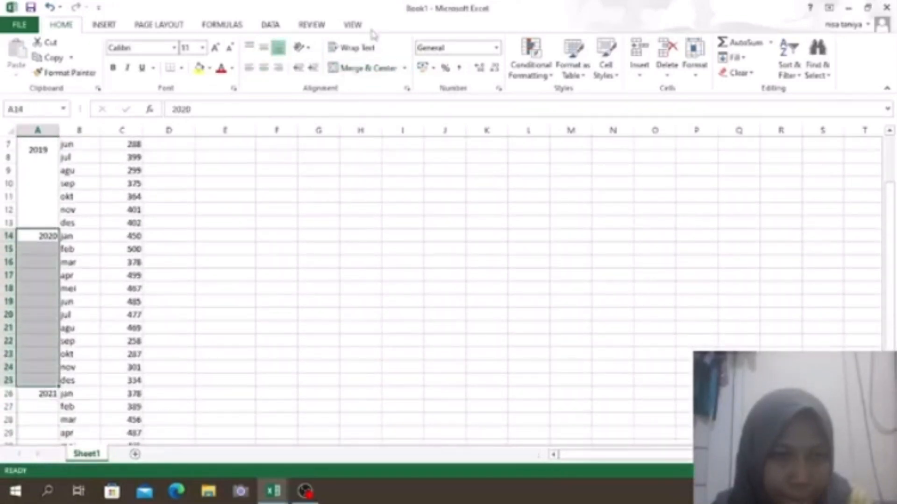
click(360, 68)
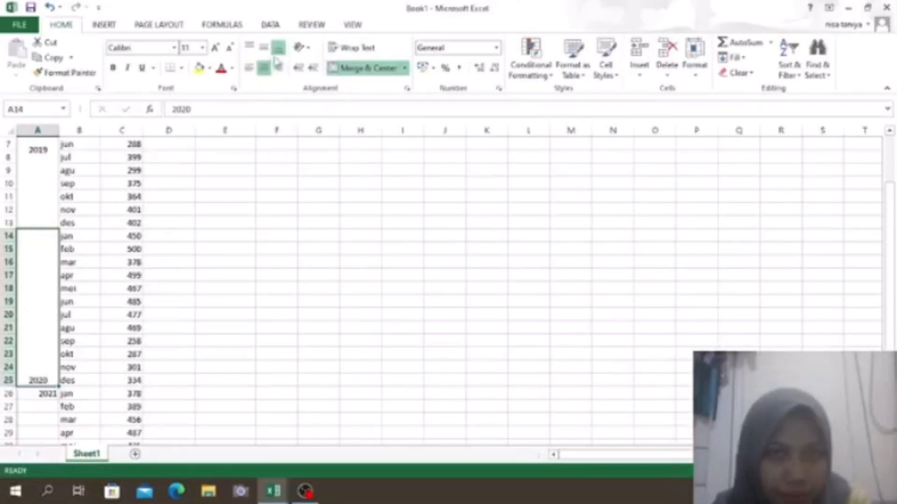
click(264, 48)
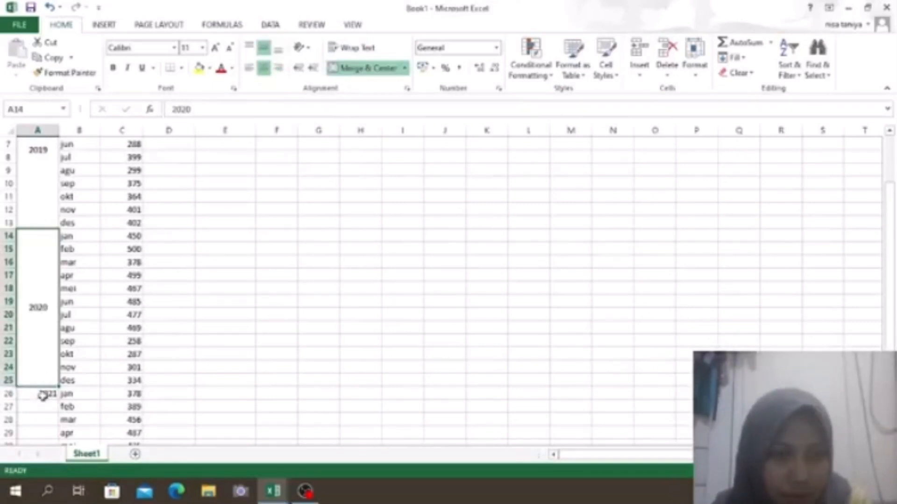
drag(42, 395, 41, 418)
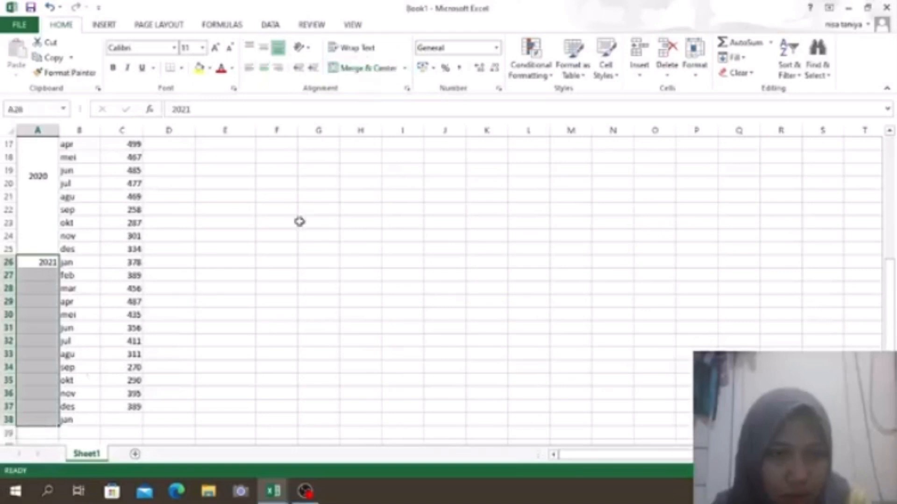
click(349, 67)
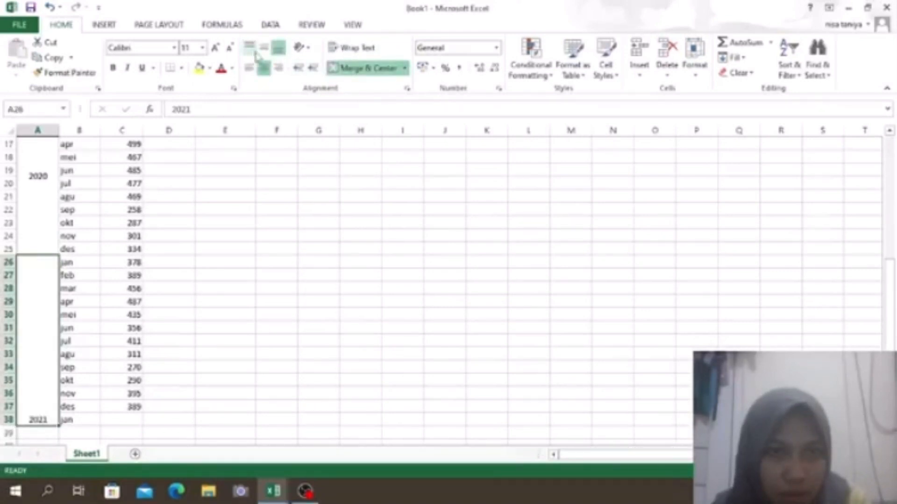
click(264, 47)
click(369, 301)
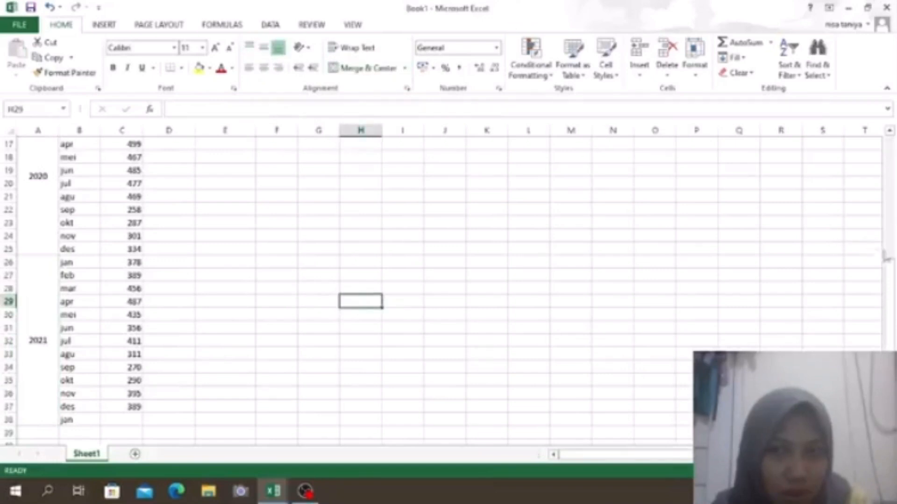
Enter the column header CMA (12) in cell D1
scroll(357, 200, up, 5)
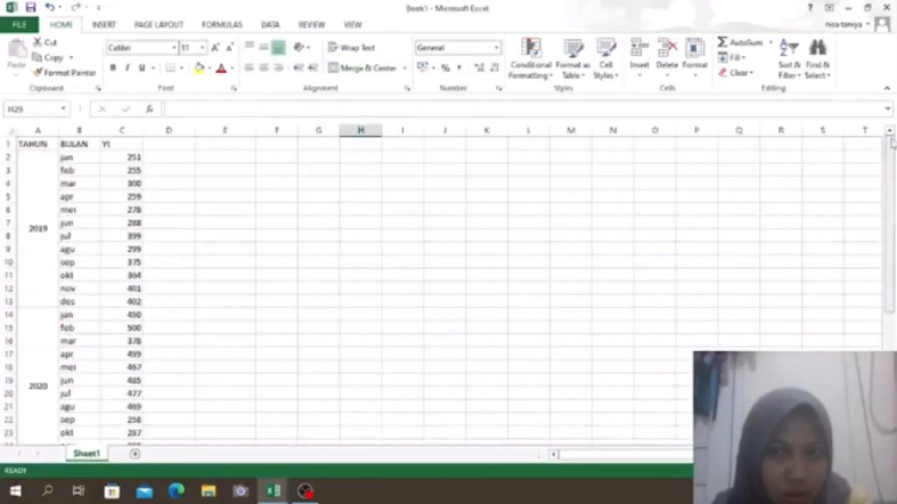
click(177, 143)
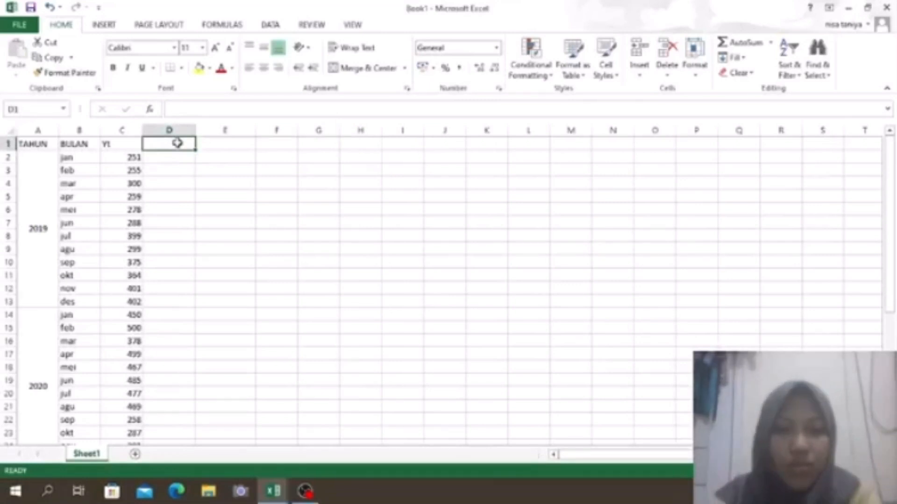
text(c)
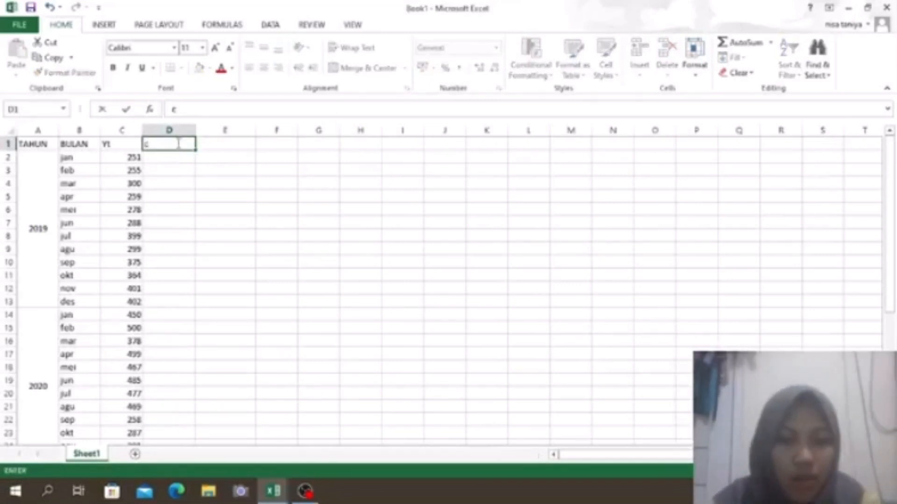
text(MA)
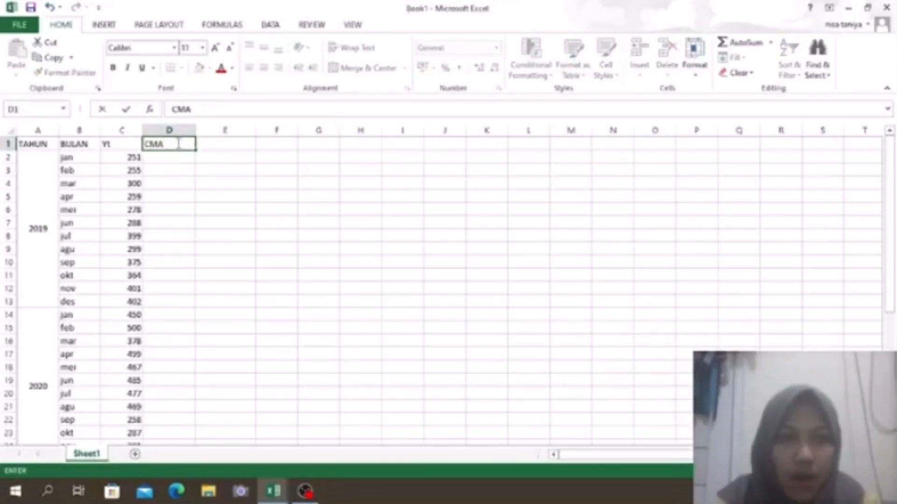
text( (1)
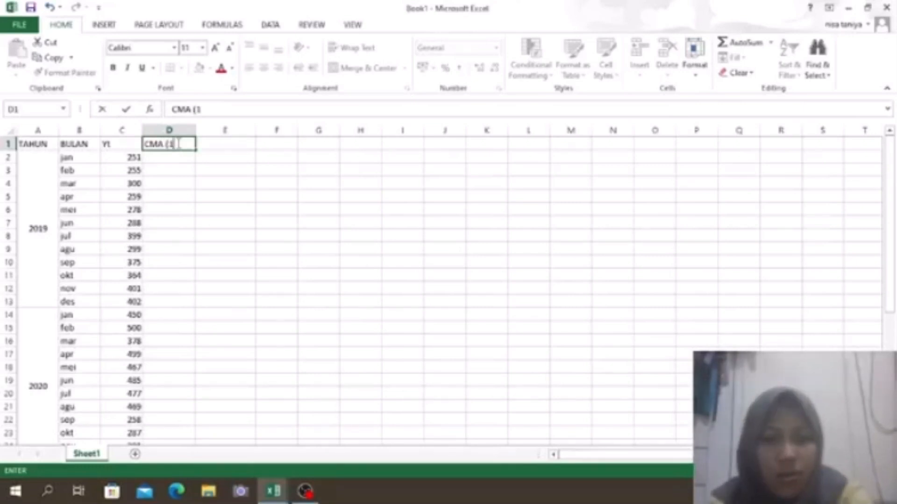
text(2))
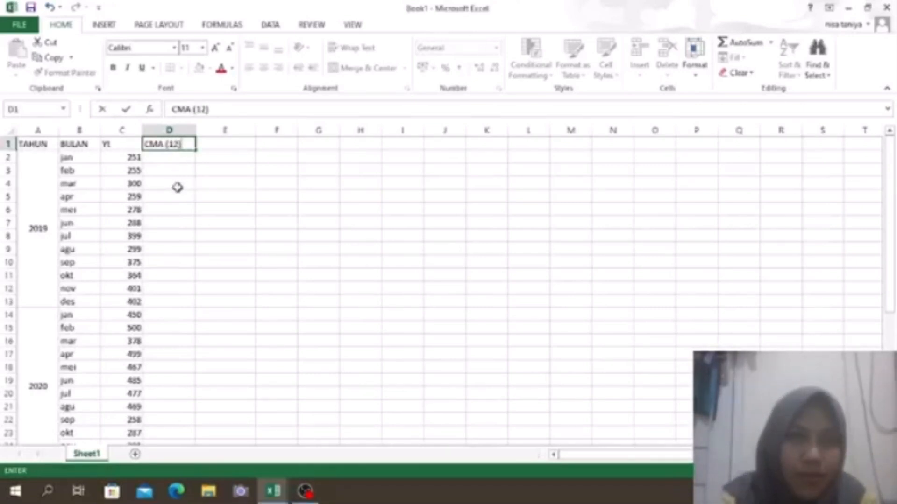
click(178, 187)
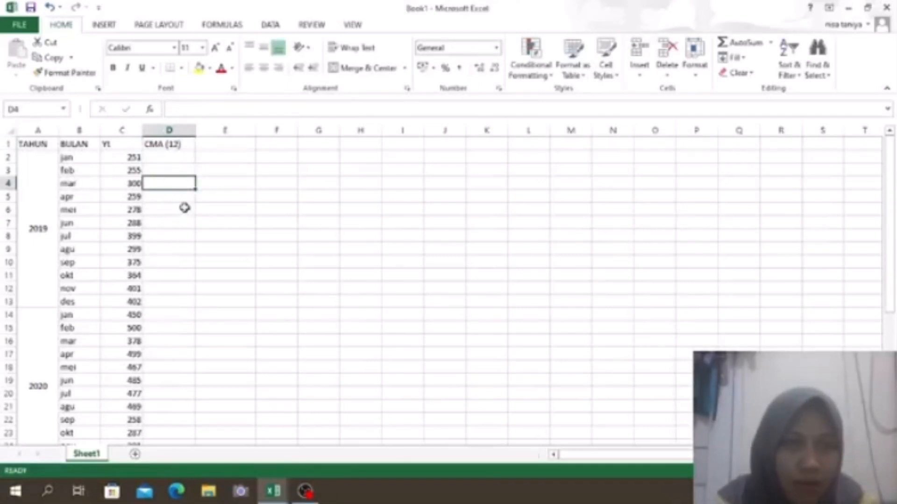
Enter the formula =AVERAGE(C2:C13) in cell D7, on the June 2019 row, to average the first twelve Yt values
click(166, 228)
text(=)
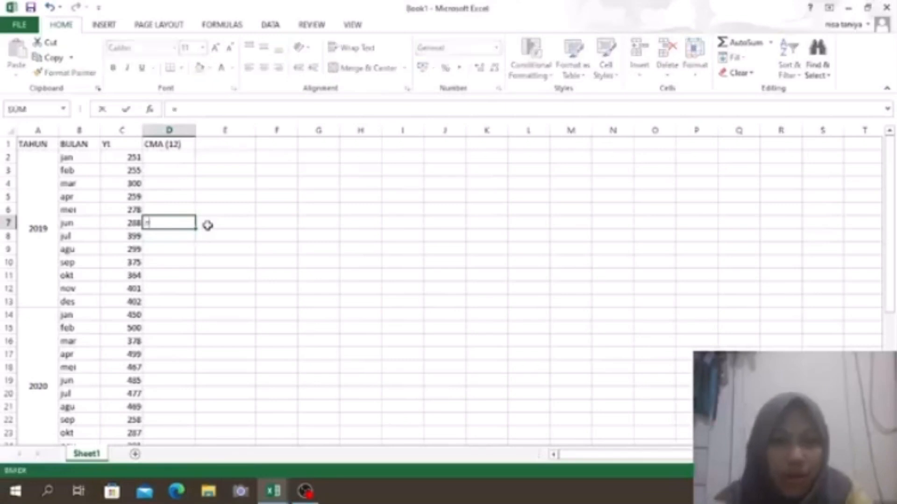
text(aver)
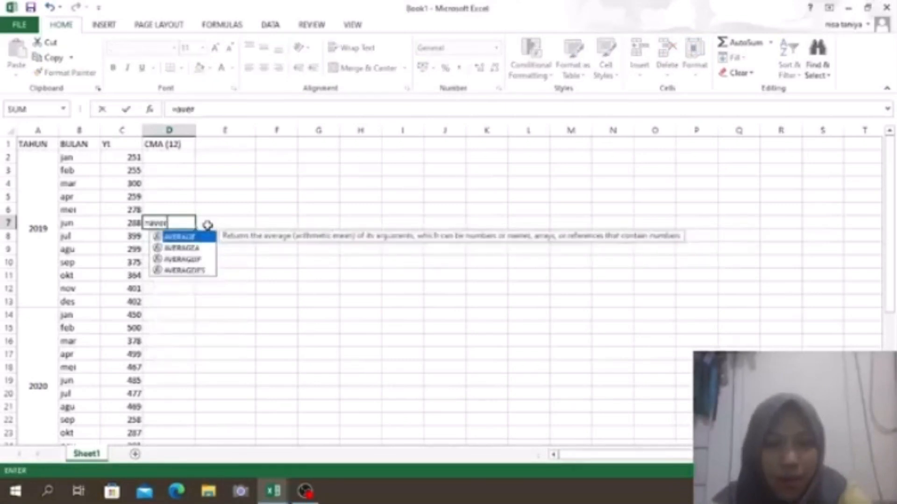
text(age()
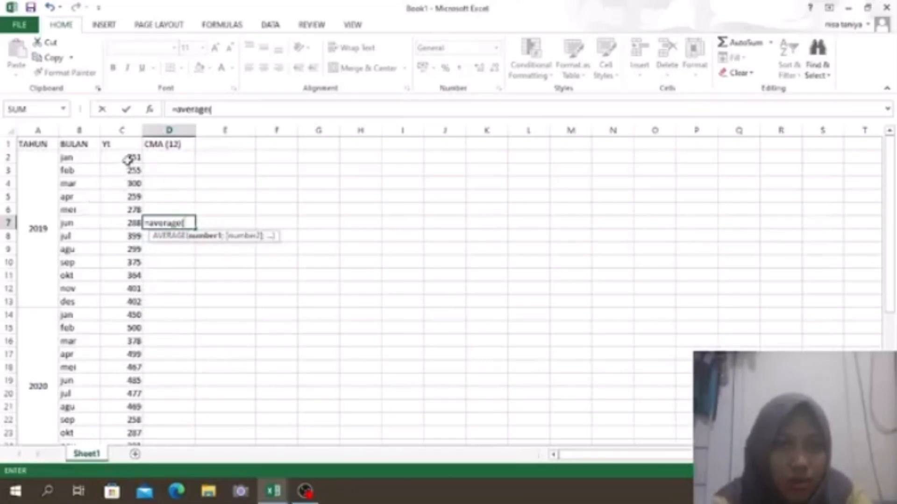
drag(128, 161, 129, 304)
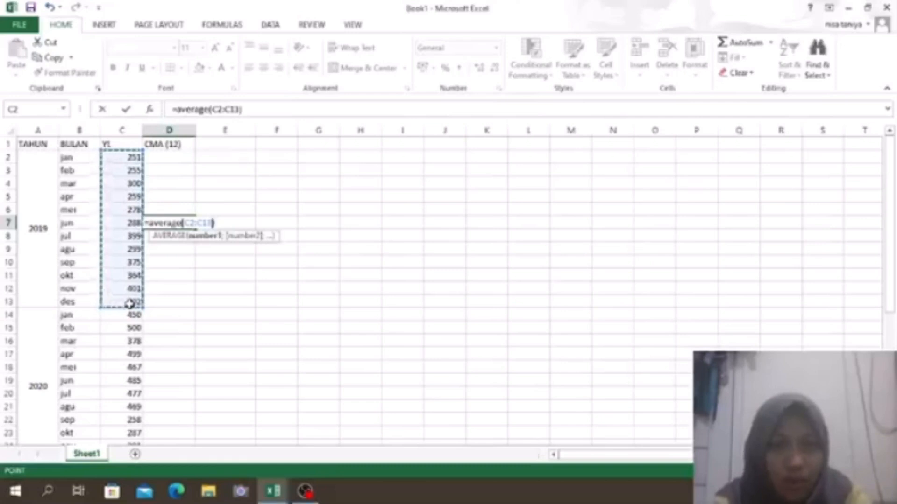
key(Return)
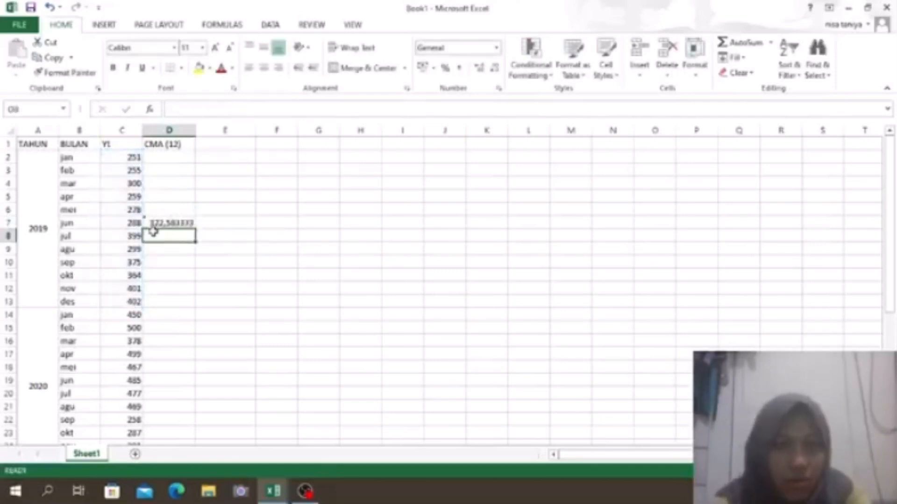
Fill the twelve-month average formula from D7 down to D31, the June 2021 row
click(159, 222)
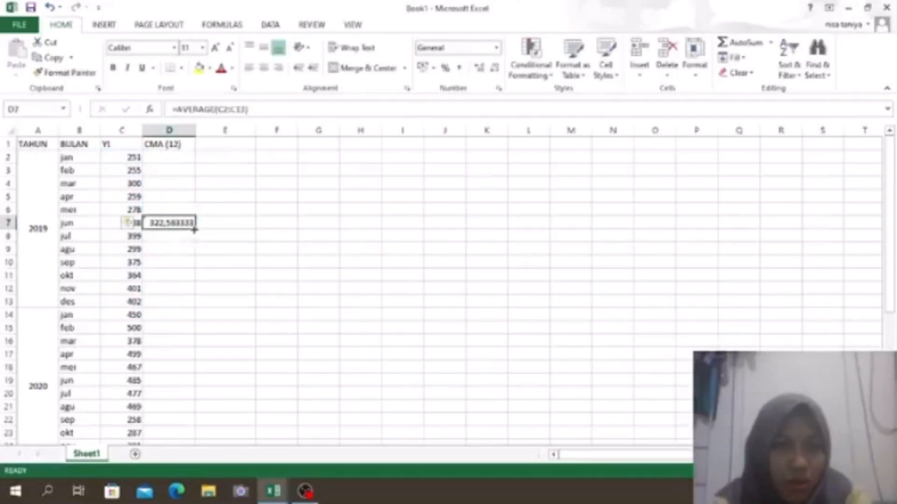
drag(194, 229, 178, 385)
click(324, 354)
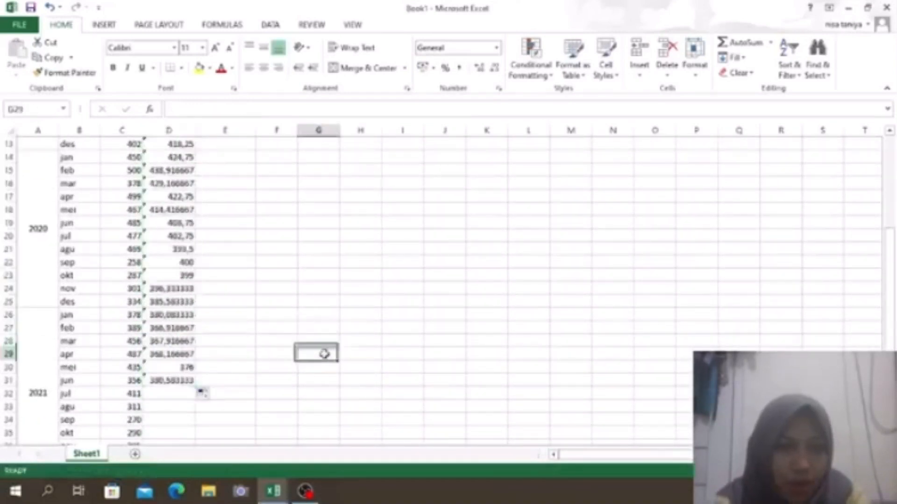
Enter the column header Tr*Cl= CMA (12) in cell E1
scroll(249, 168, up, 4)
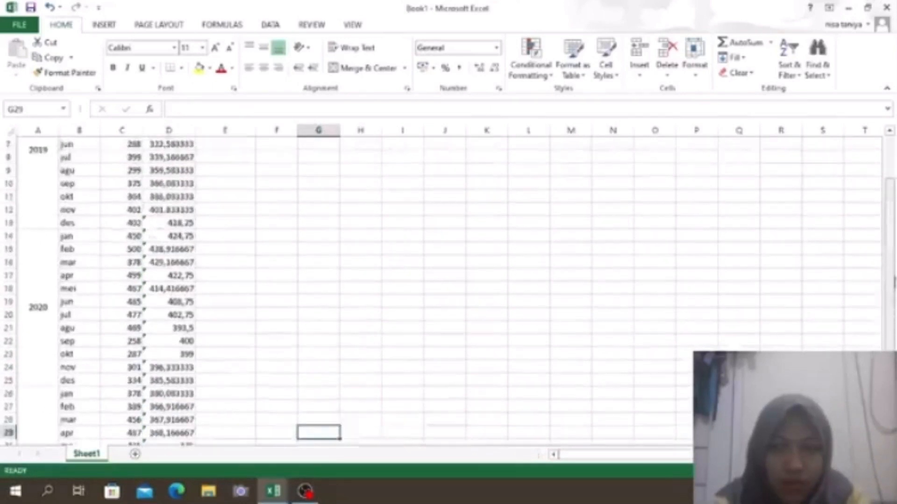
click(225, 141)
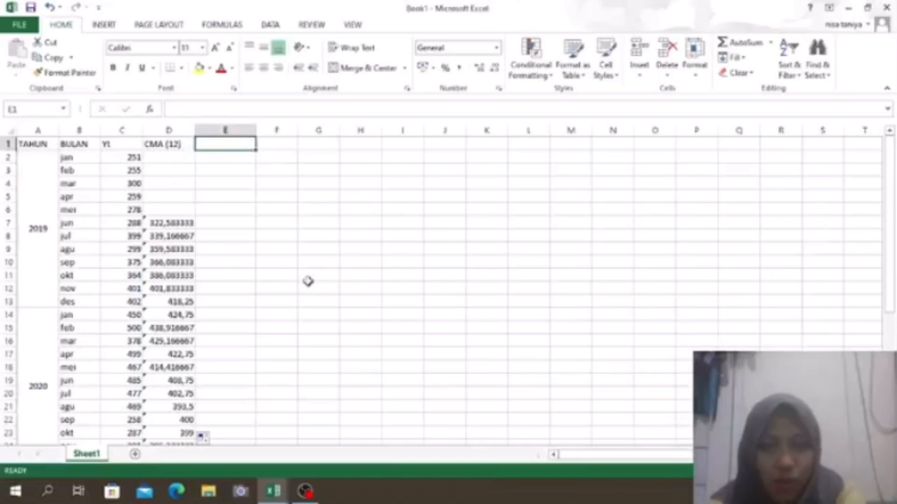
text(Tr*Cl= CMA (12)
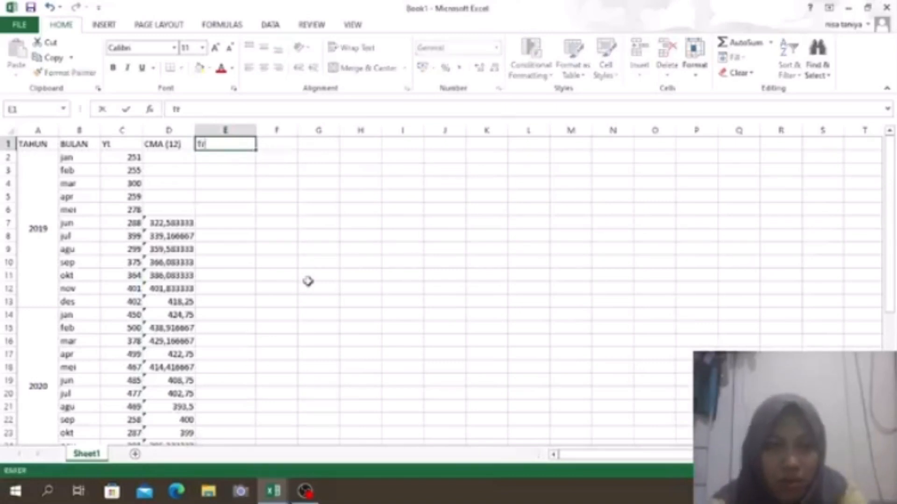
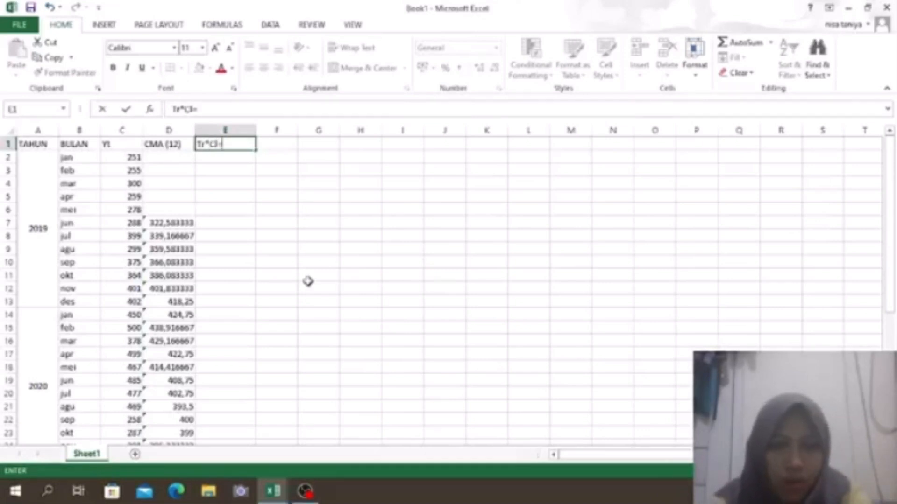
text(cm)
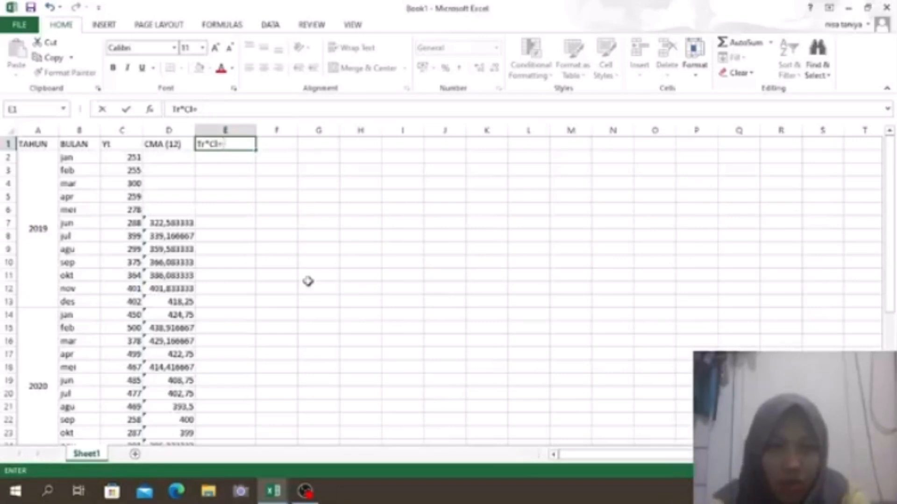
text(MA)
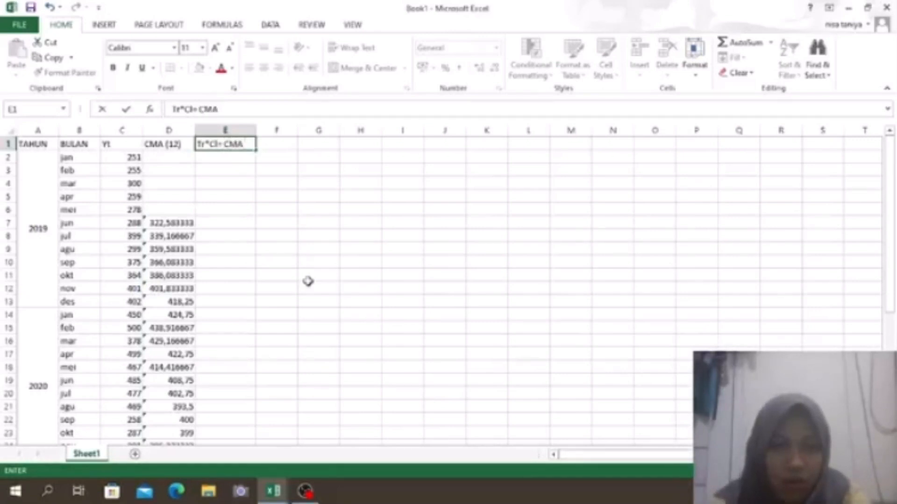
text( (12)
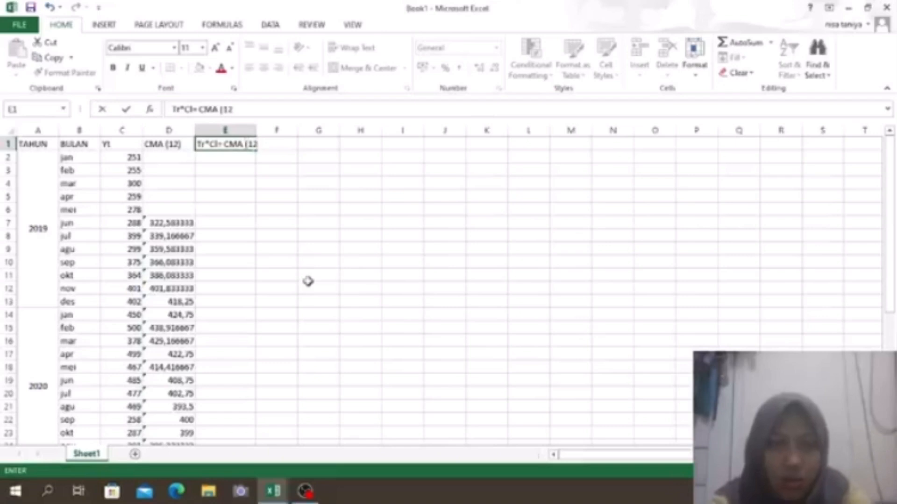
text())
key(Return)
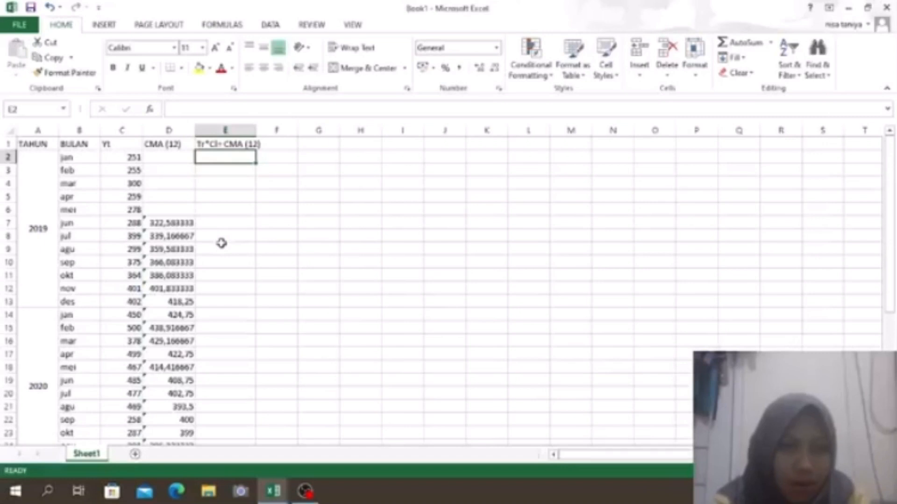
Enter the formula =AVERAGE(D7:D8) in cell E8, on the July 2019 row, to average the first two CMA (12) values
click(222, 247)
click(228, 235)
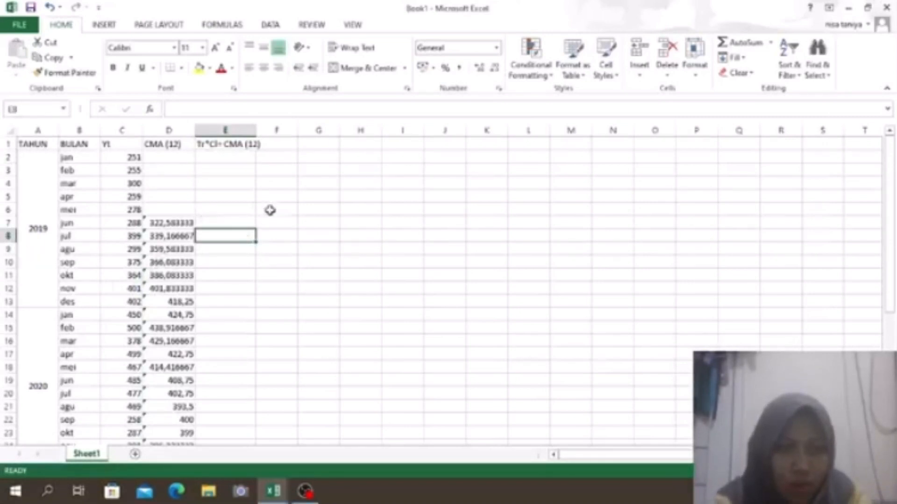
text(=)
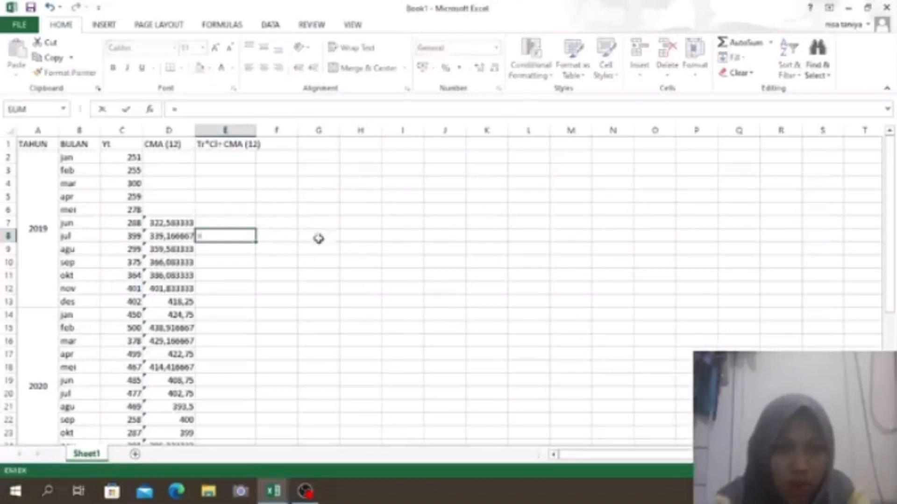
text(av)
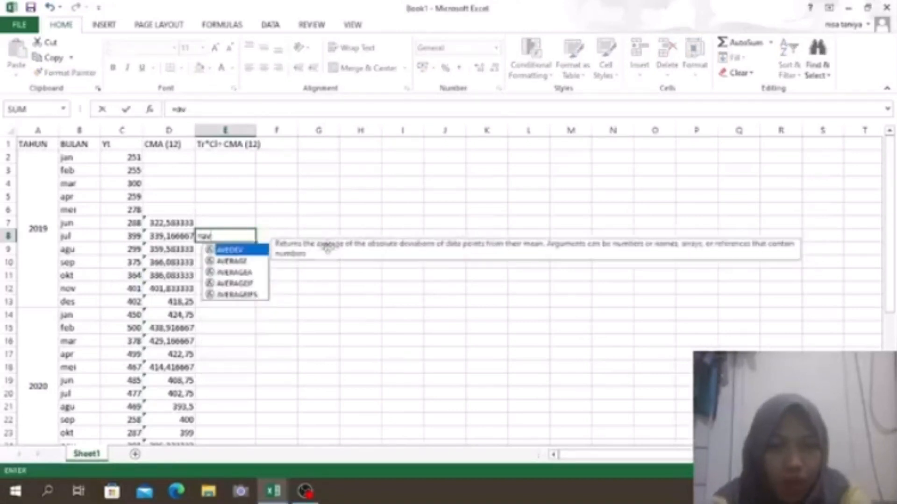
text(erage)
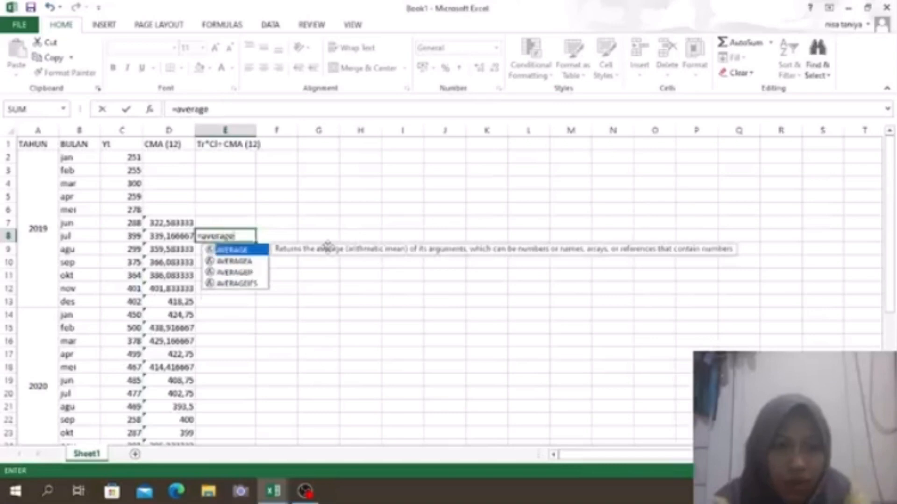
text(()
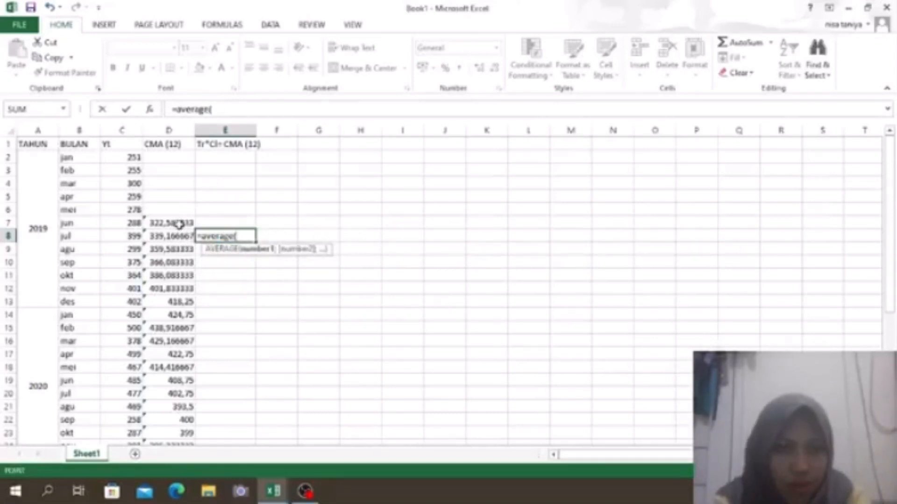
mouse_move(180, 225)
mouse_down()
mouse_move(178, 256)
mouse_move(182, 232)
mouse_up()
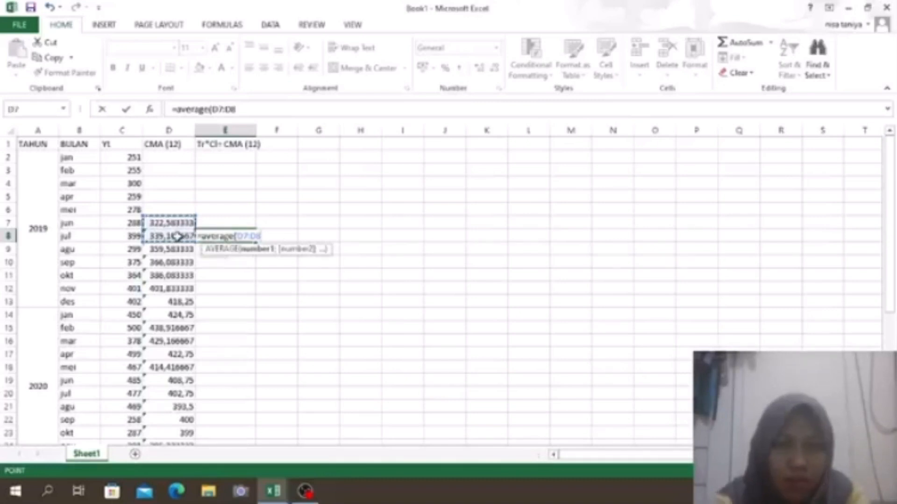
text())
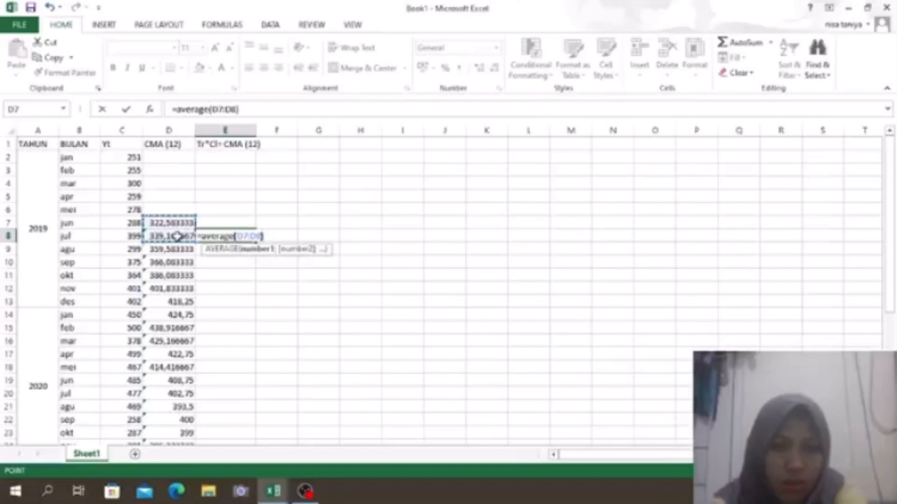
key(Return)
Fill the two-value average formula from E8 down to E31, the June 2021 row
click(224, 235)
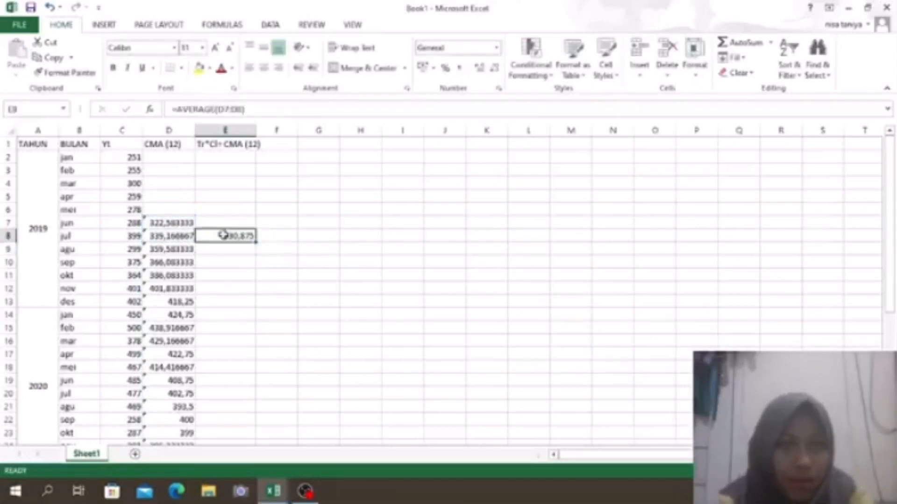
drag(255, 244, 247, 397)
click(461, 288)
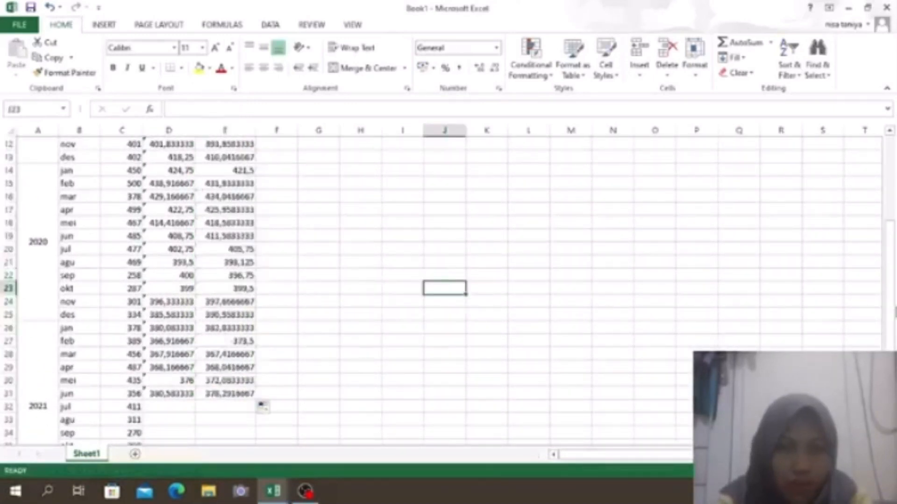
scroll(461, 289, up, 3)
scroll(3, 214, up, 1)
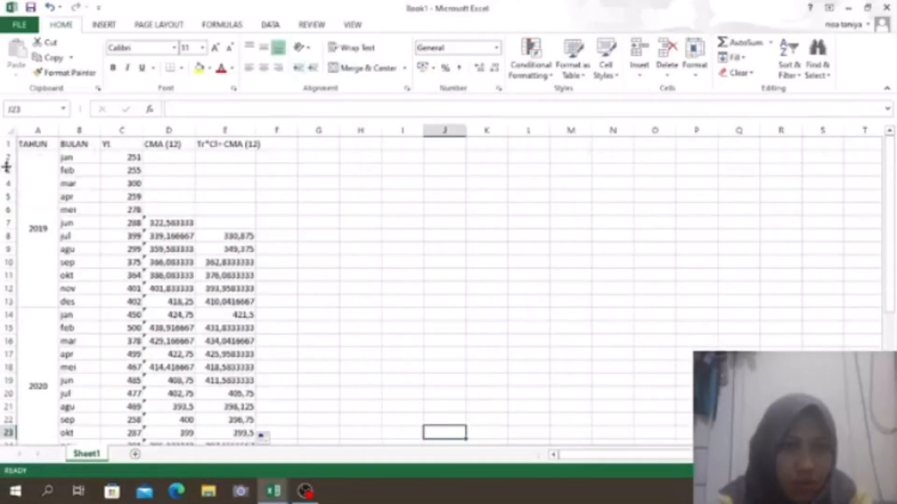
Insert a 2-D line chart from the data range A1:E38
click(33, 142)
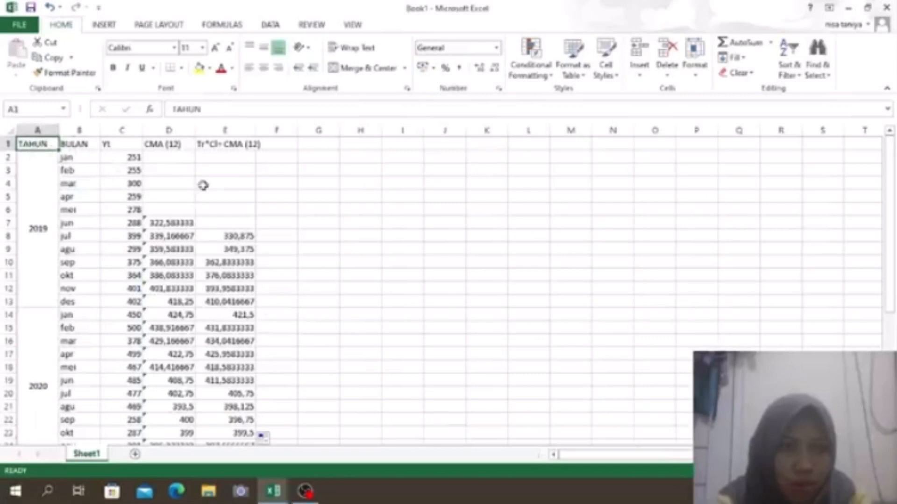
click(320, 144)
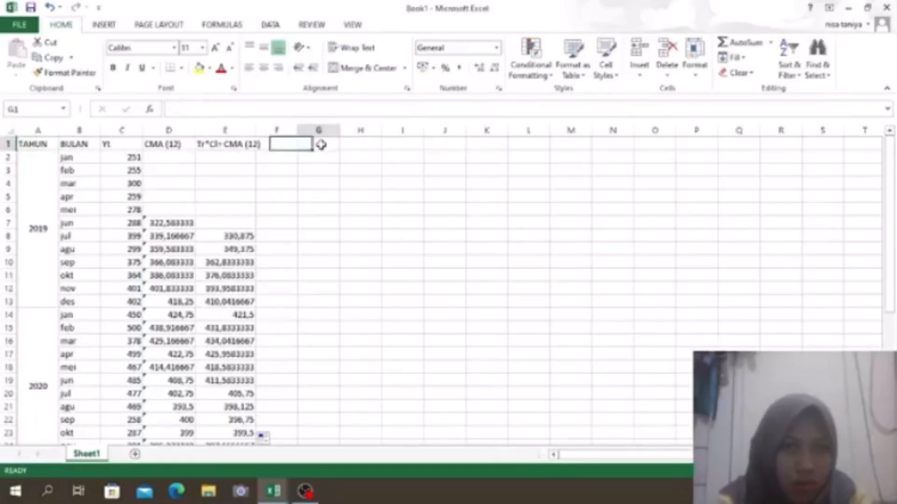
click(38, 145)
drag(38, 145, 205, 340)
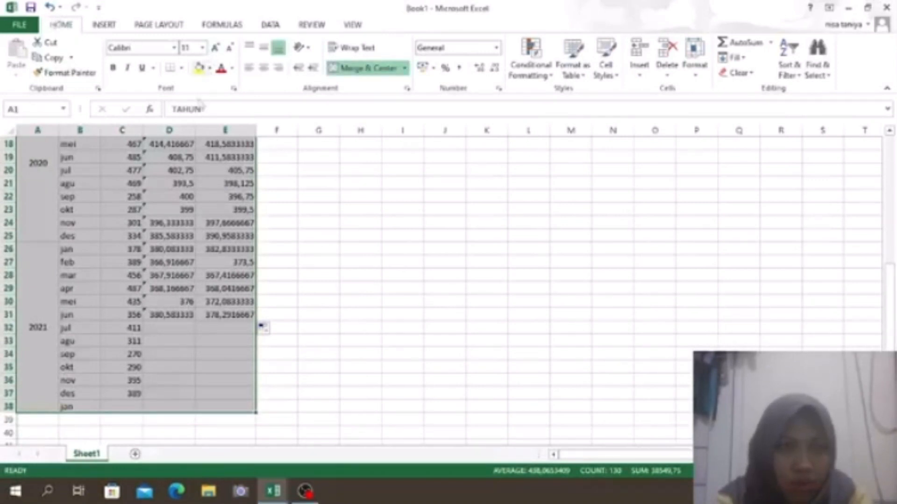
click(104, 25)
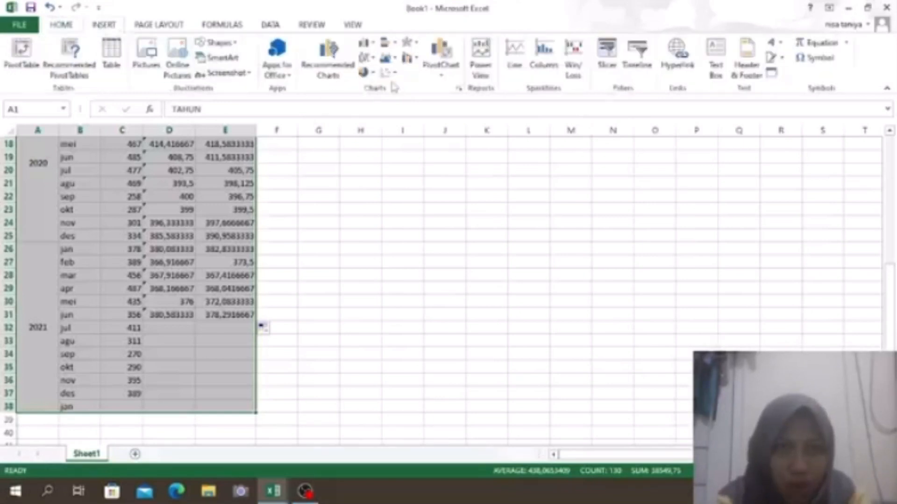
click(368, 58)
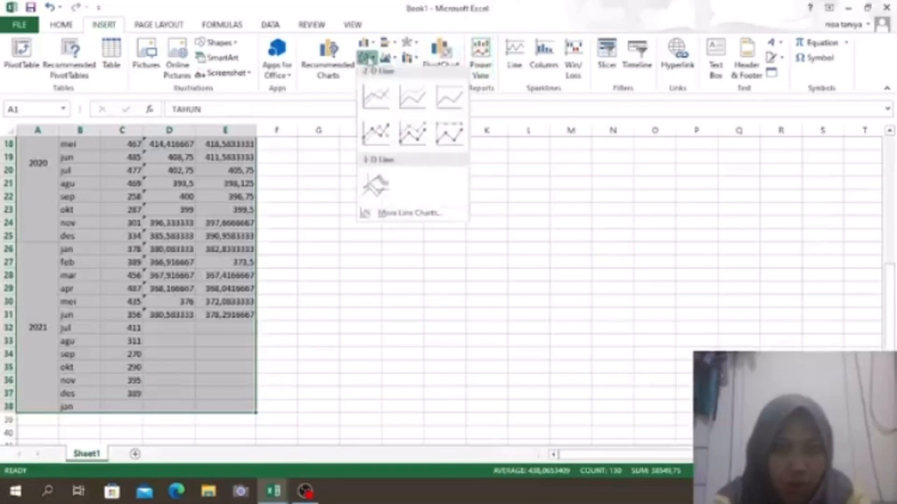
click(383, 106)
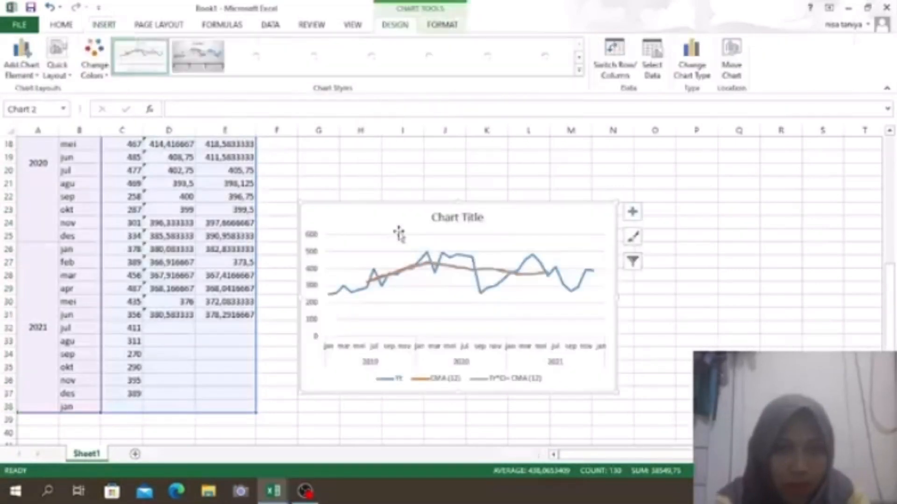
Move the line chart beside the data table, over columns K to Q at about rows 4 to 18
drag(398, 231, 550, 149)
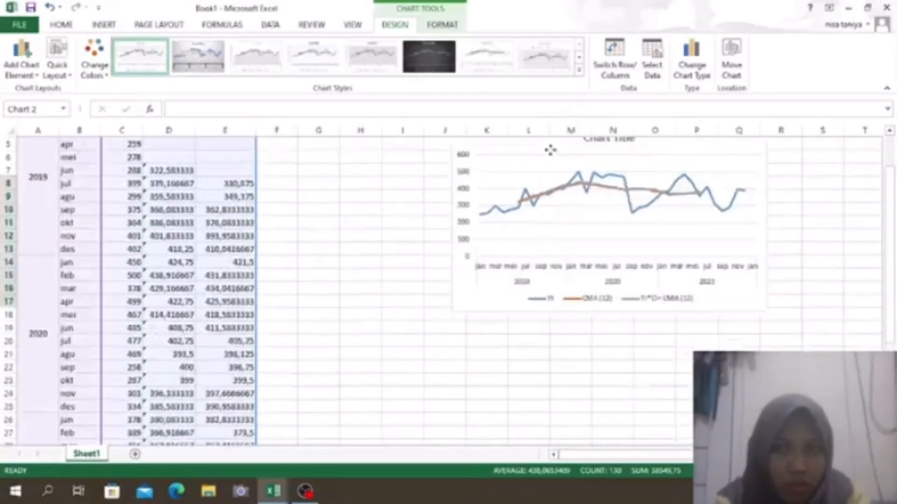
mouse_move(542, 189)
mouse_down()
mouse_move(565, 84)
mouse_move(573, 178)
mouse_move(540, 180)
mouse_up()
scroll(892, 267, up, 1)
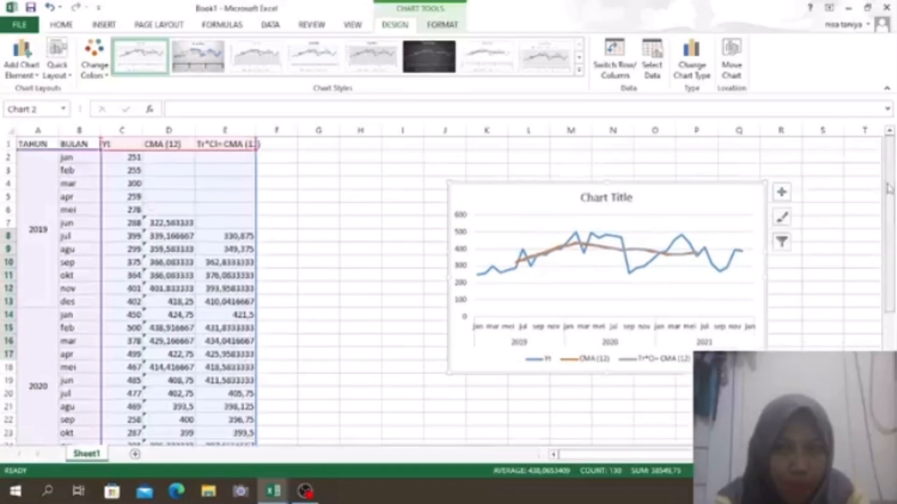
click(303, 297)
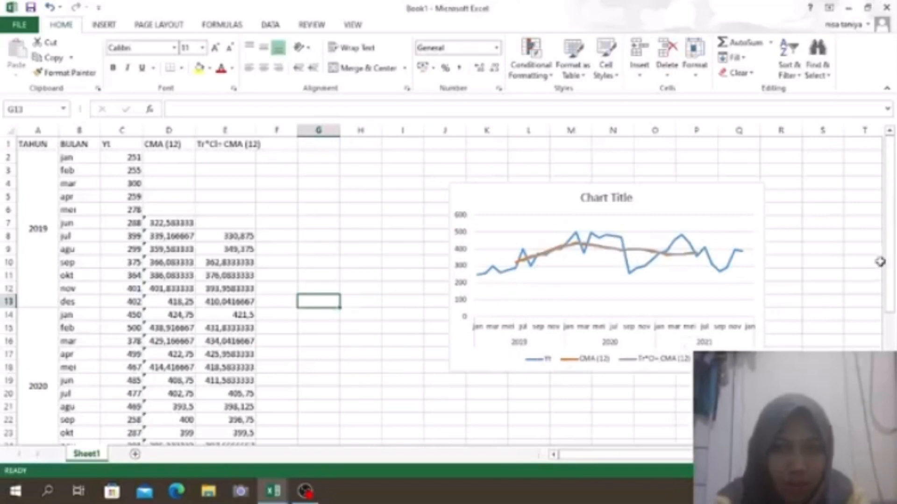
scroll(880, 262, down, 5)
scroll(882, 265, up, 5)
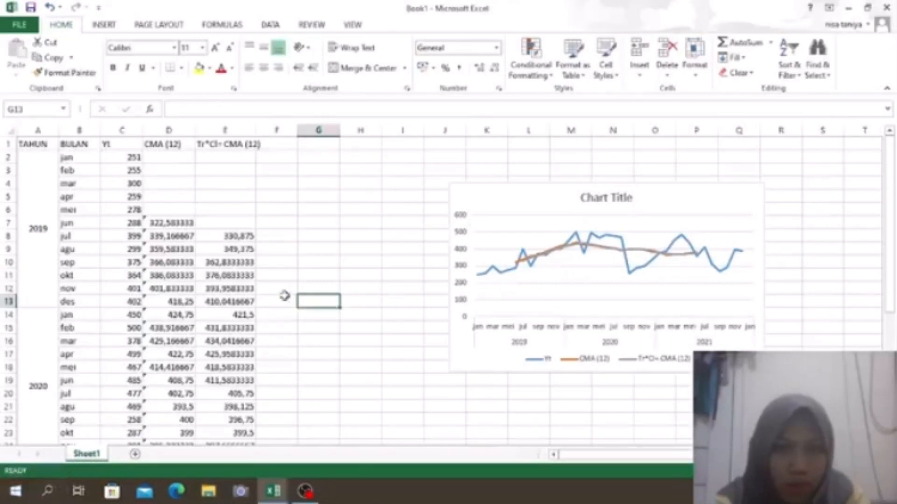
Minimise the open windows, launch gretl from the desktop and bring up its file chooser for opening a user data file
click(855, 9)
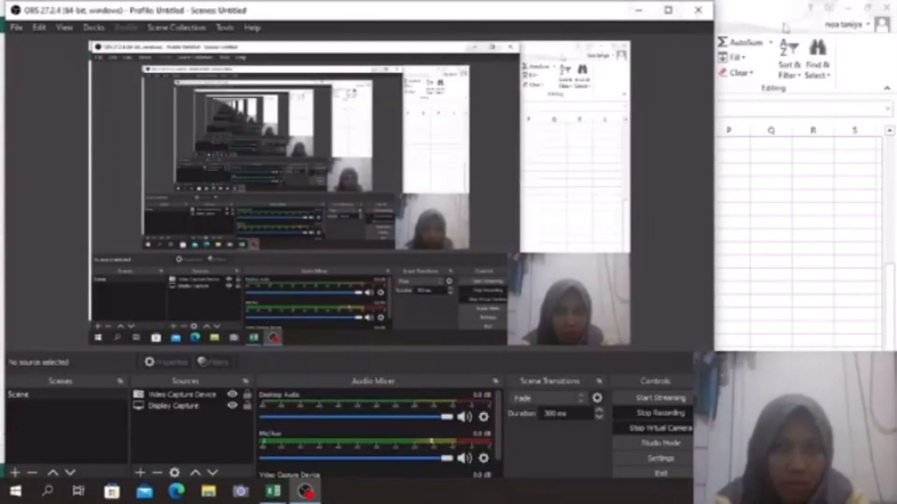
click(858, 9)
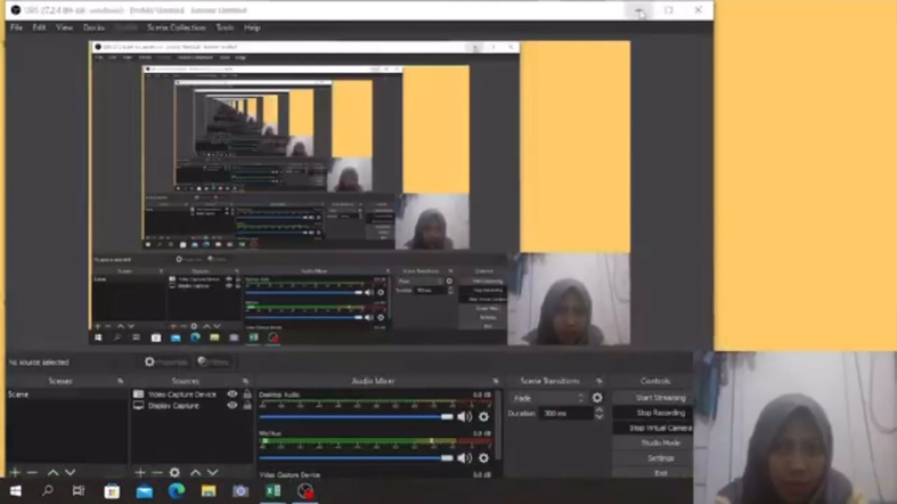
click(639, 11)
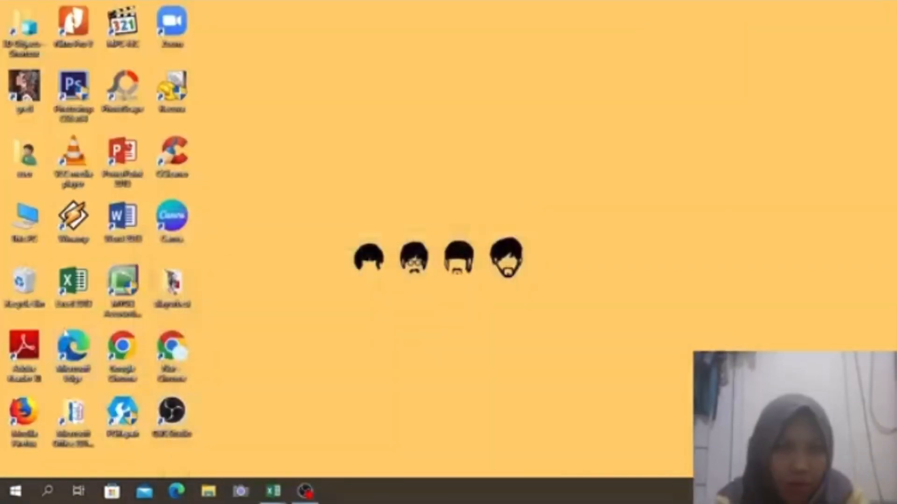
double_click(27, 99)
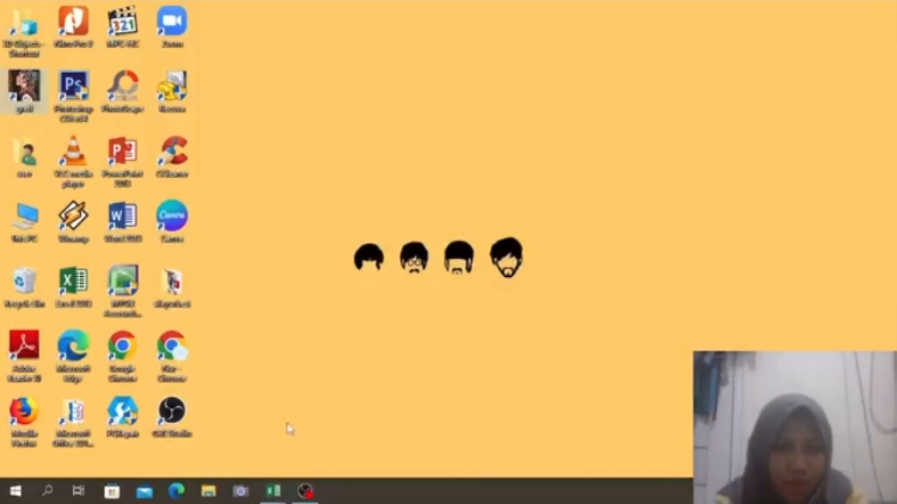
mouse_move(276, 500)
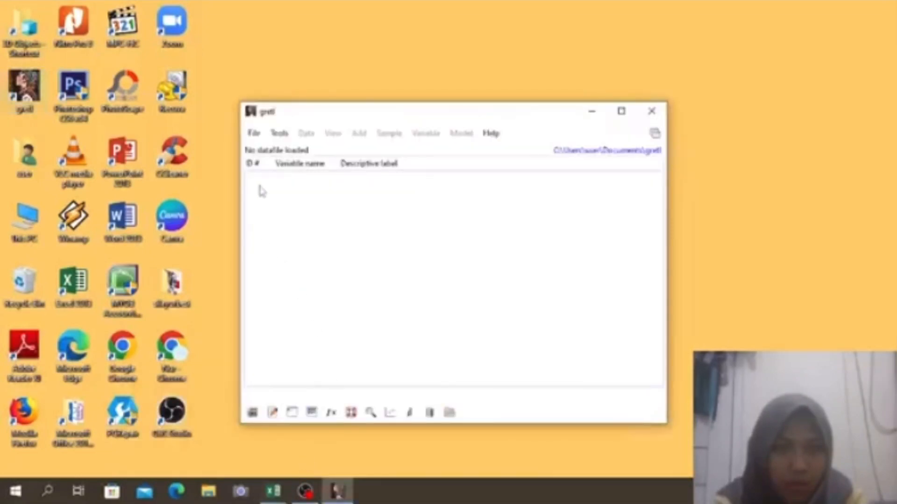
click(255, 133)
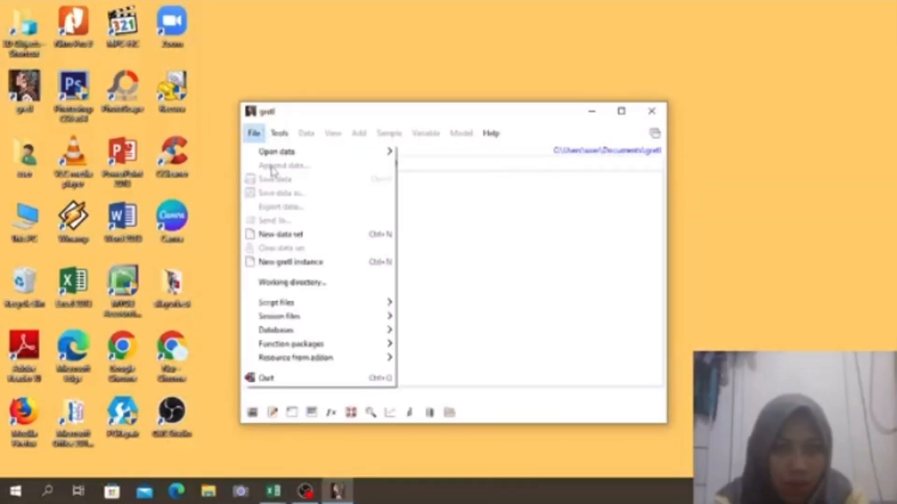
mouse_move(297, 156)
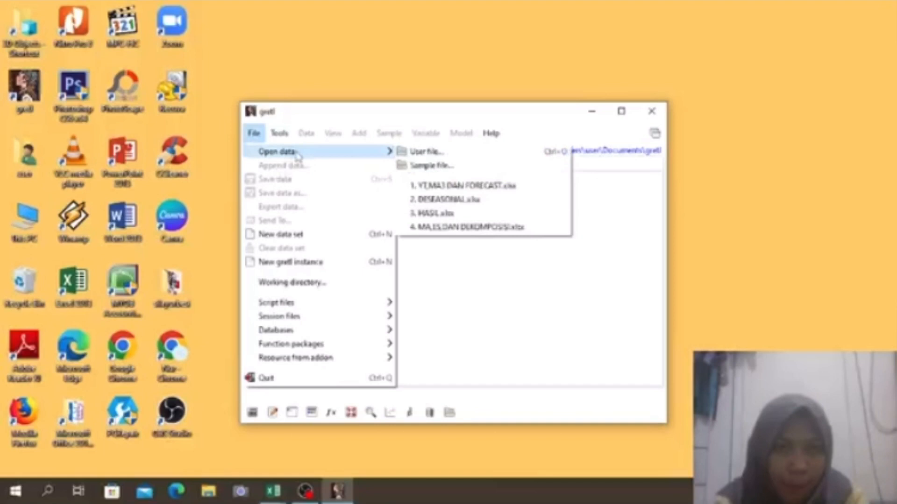
click(493, 158)
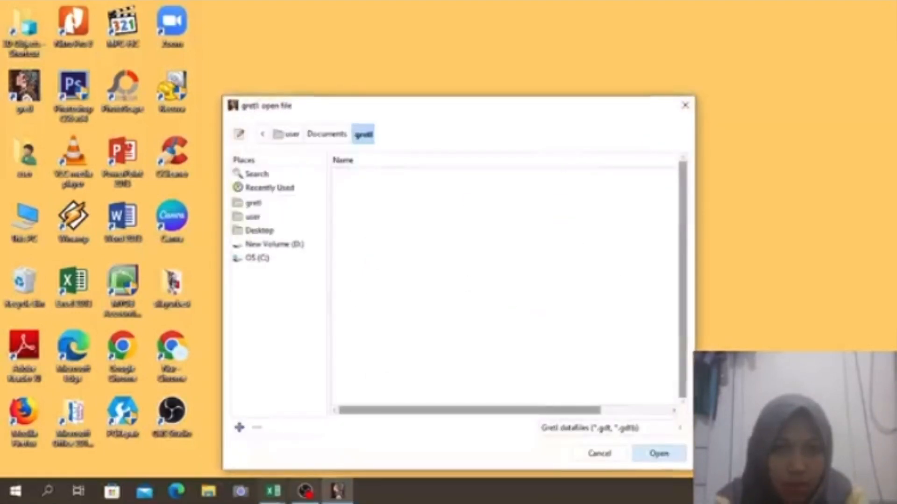
Switch to the Book1 workbook in Excel and bring up the Save As dialog for drive D:
click(282, 499)
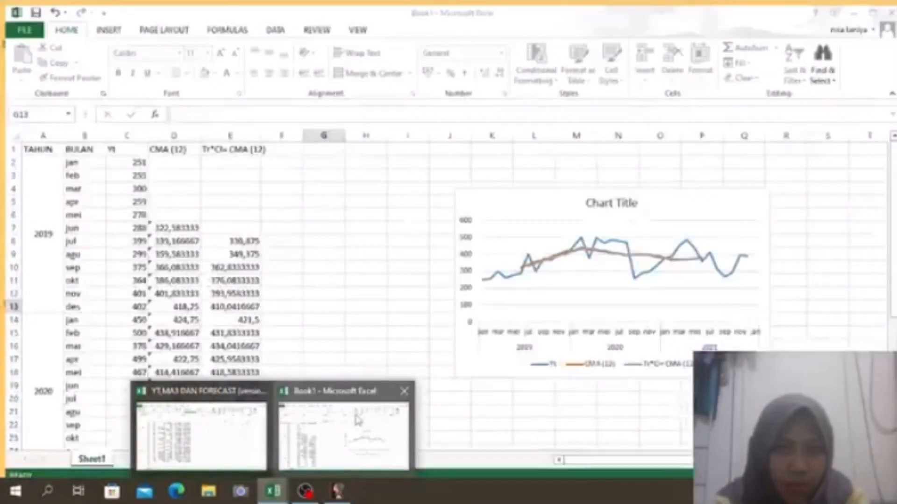
click(358, 420)
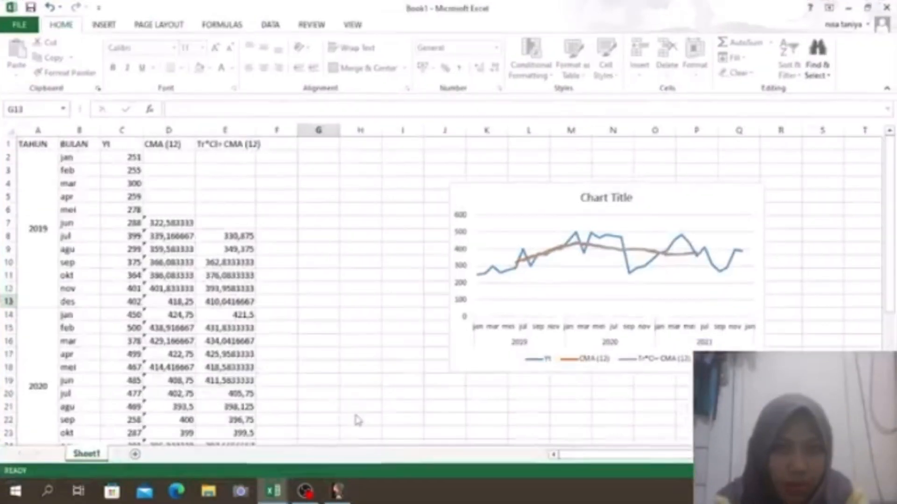
click(20, 24)
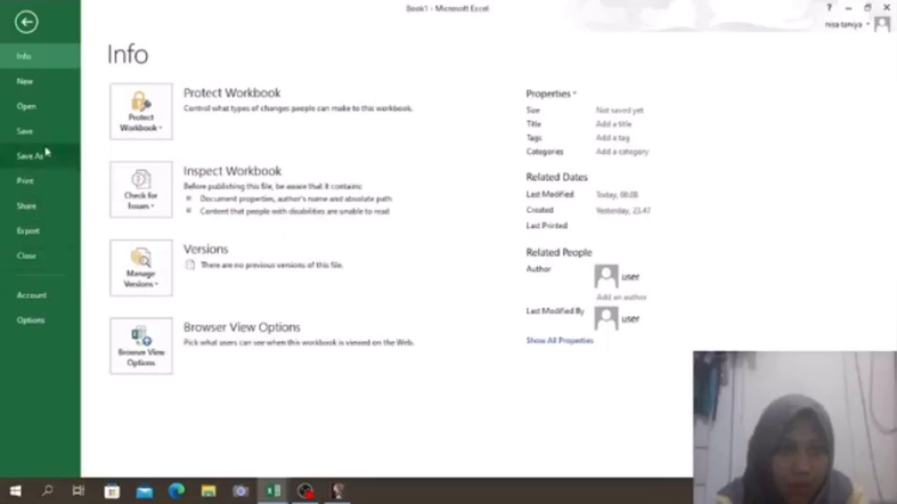
click(38, 154)
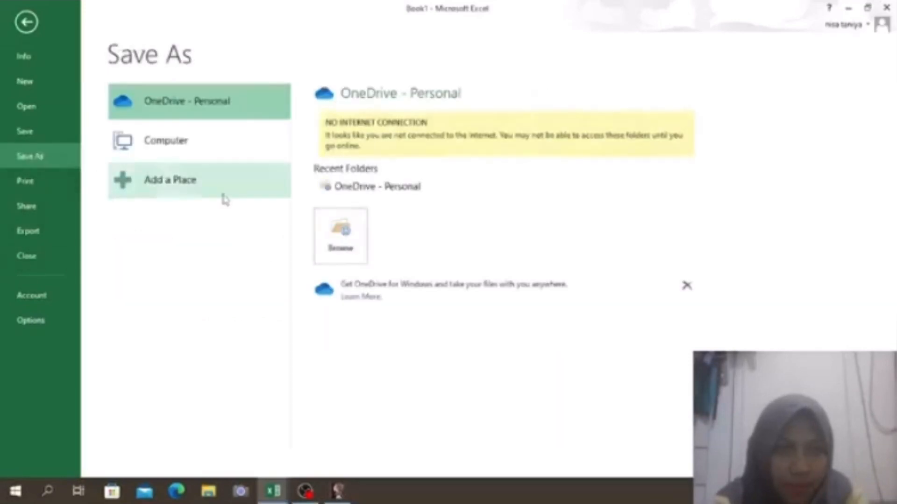
click(232, 153)
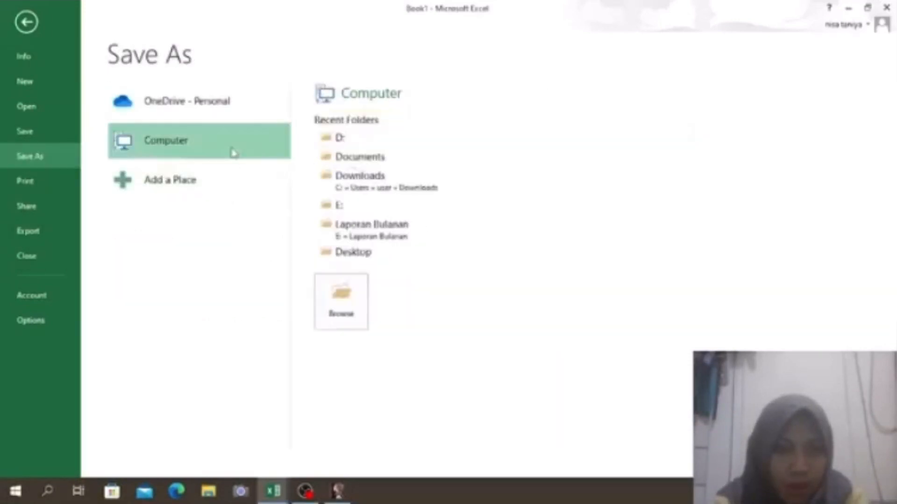
click(379, 137)
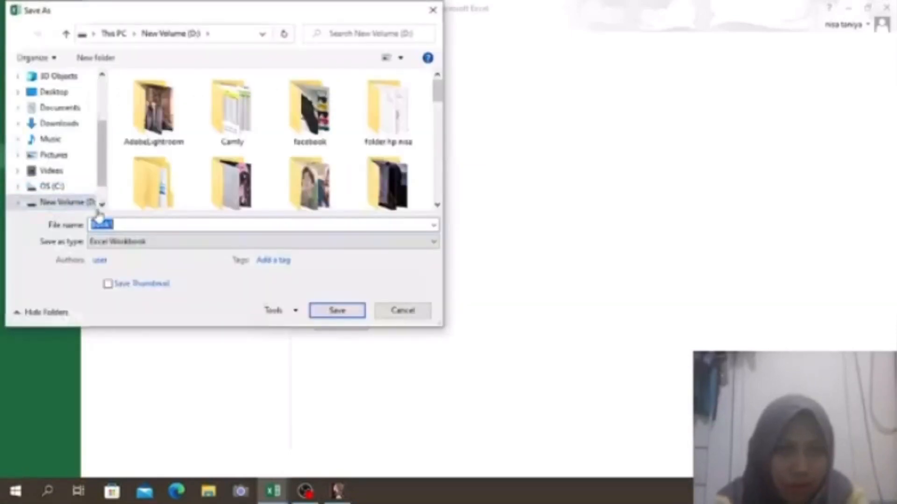
Name the workbook CMA (12) and save it as an Excel Workbook
key(BackSpace)
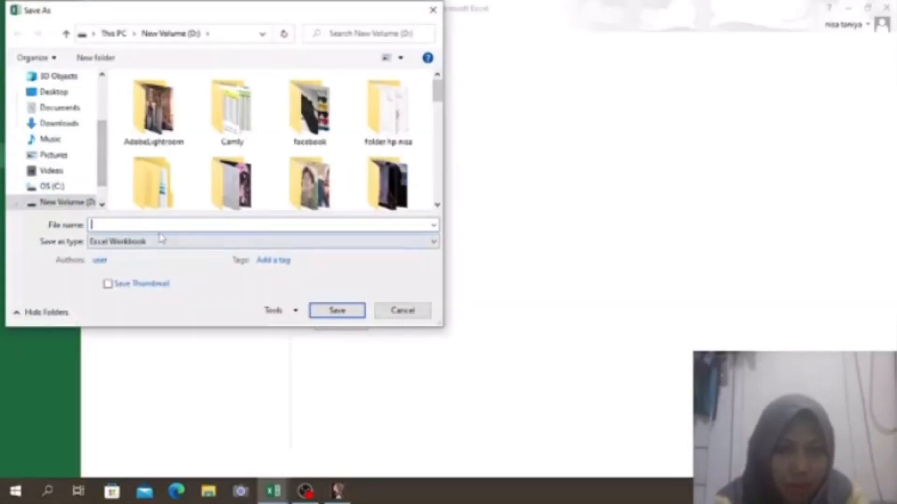
text(cmu)
key(BackSpace)
key(BackSpace)
key(BackSpace)
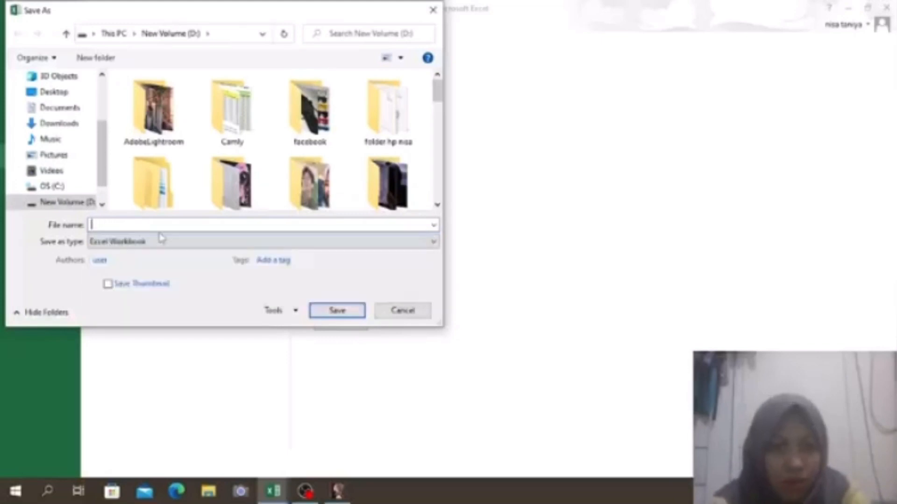
text(CMA )
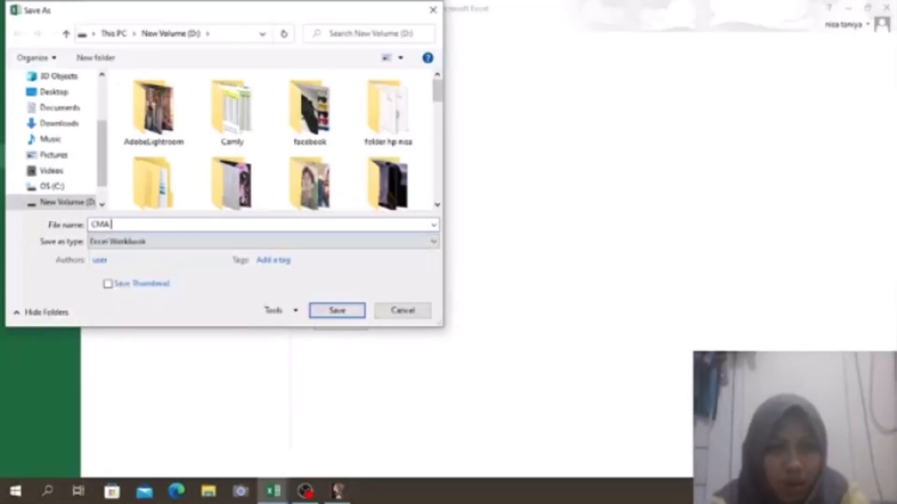
text((1)2))
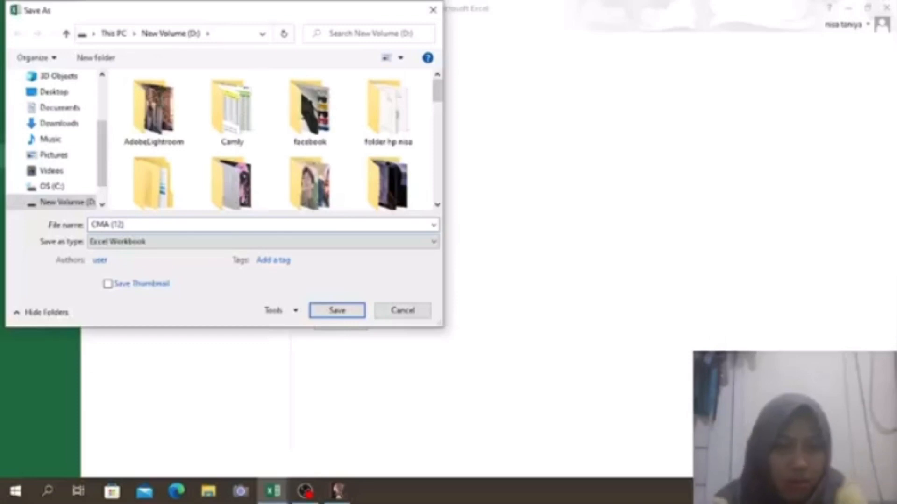
key(Return)
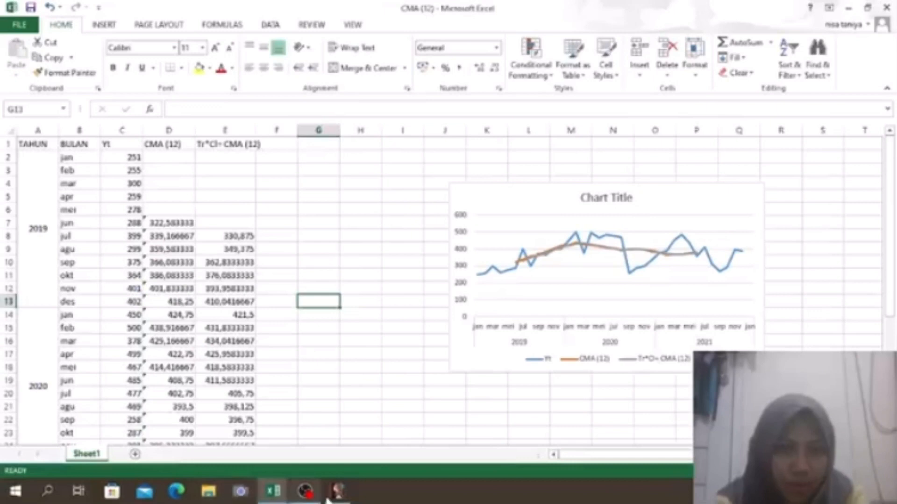
Switch back to gretl's open-file dialog and set the file type filter to Excel files (*.xlsx)
click(339, 490)
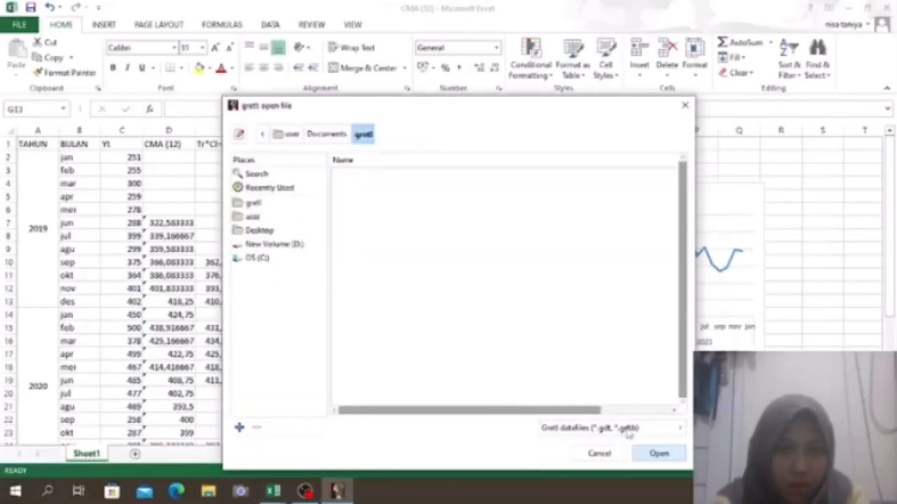
click(628, 429)
mouse_move(572, 498)
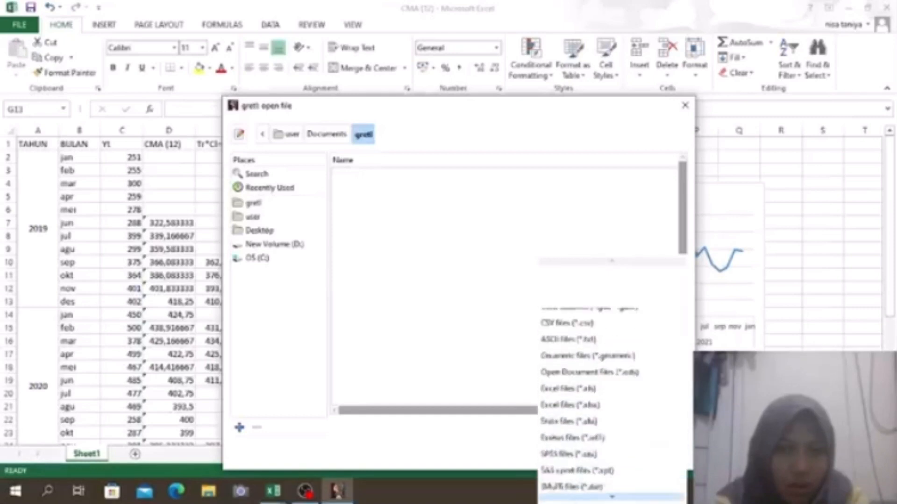
click(587, 363)
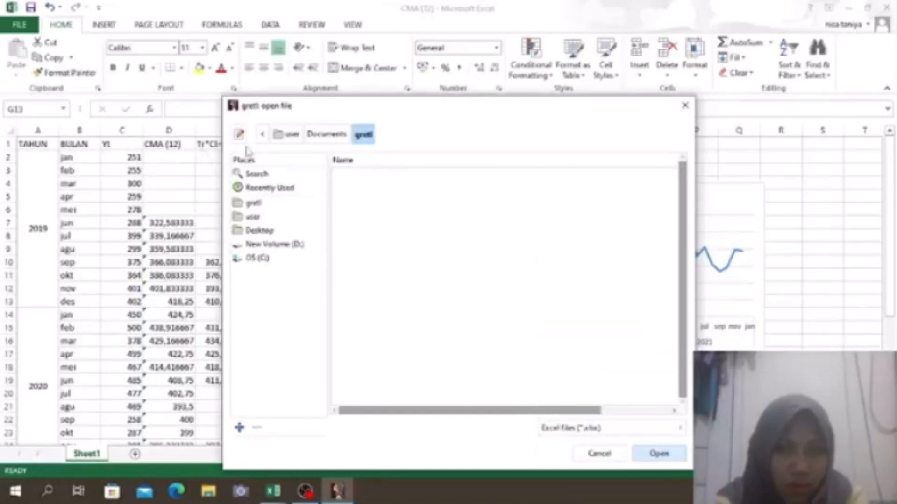
Browse to New Volume (D:) and open CMA (12).xlsx
click(261, 135)
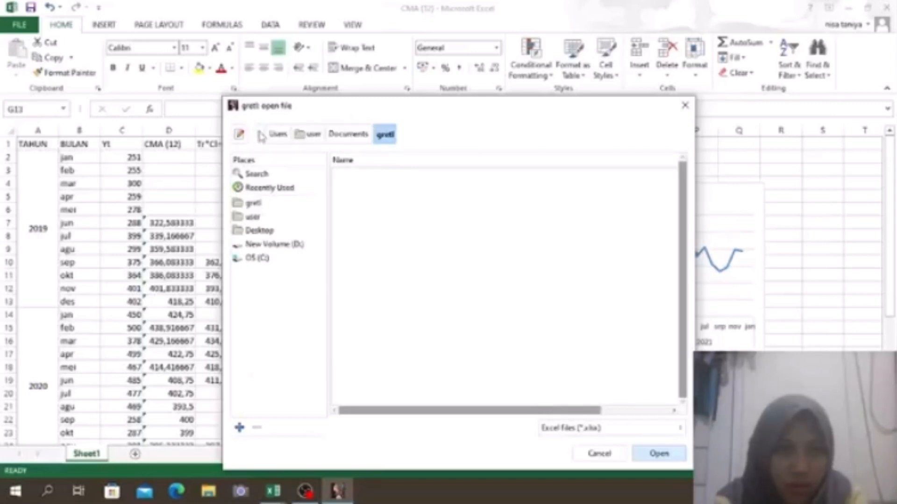
click(261, 135)
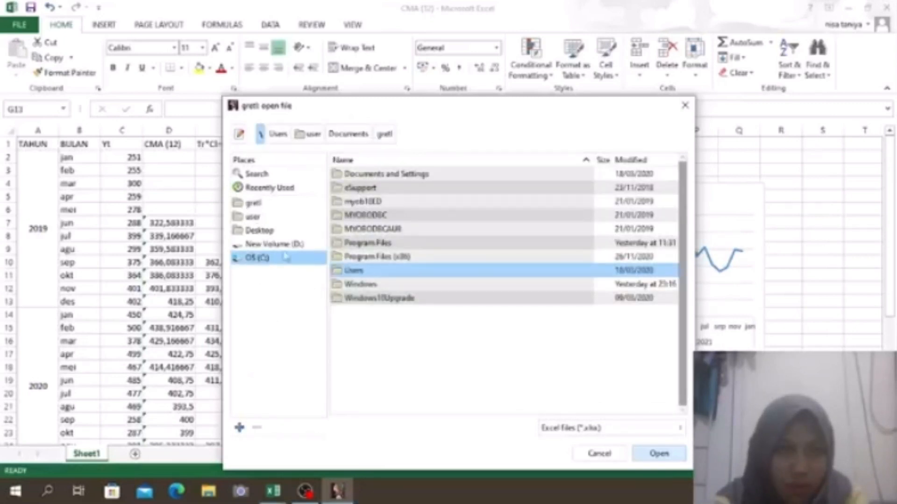
click(287, 245)
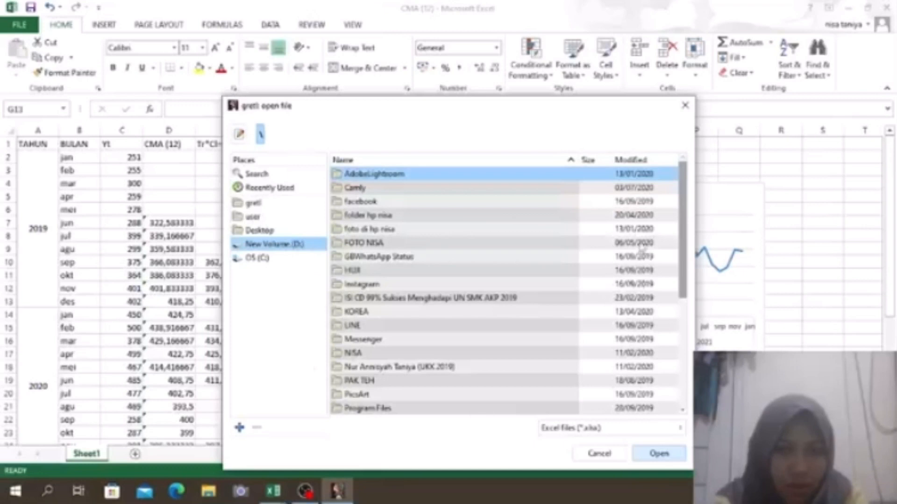
drag(683, 248, 673, 348)
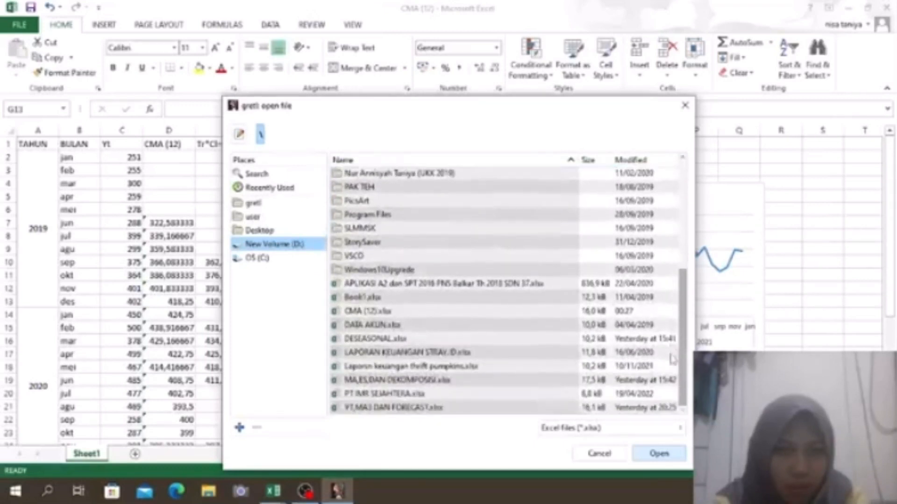
click(447, 313)
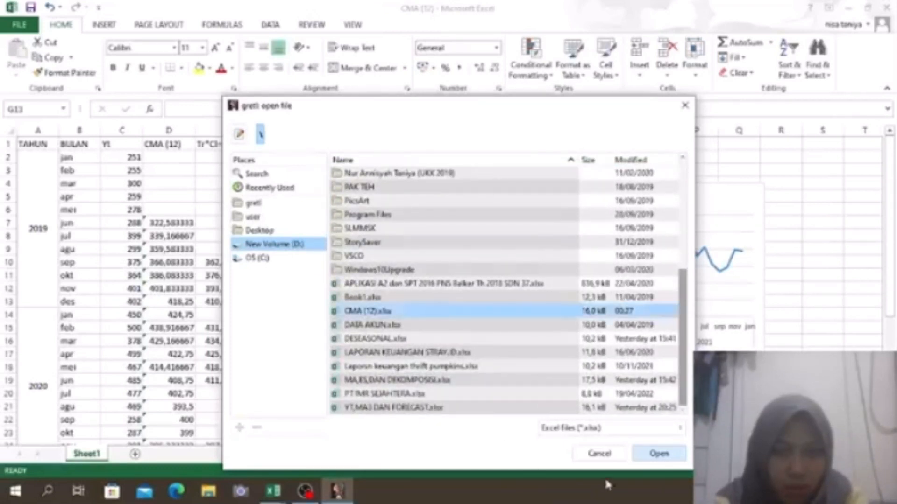
click(659, 456)
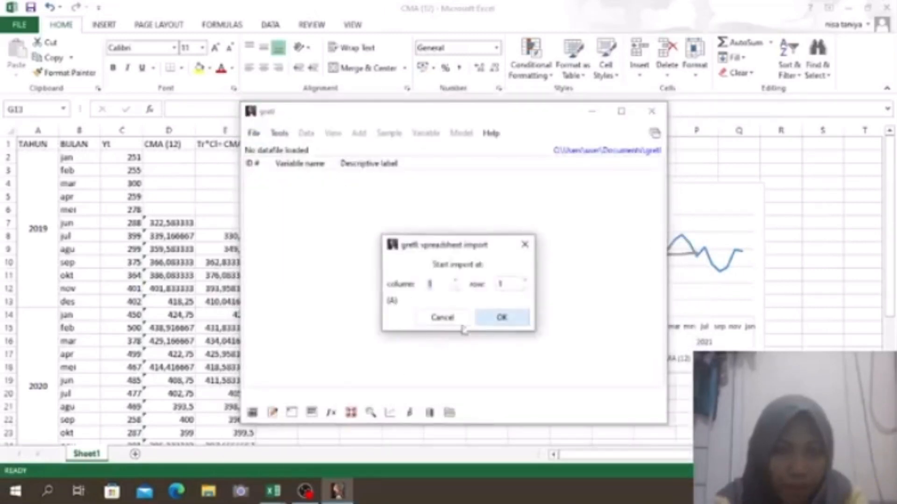
Import the spreadsheet data starting at column 3, row 2
click(451, 284)
key(BackSpace)
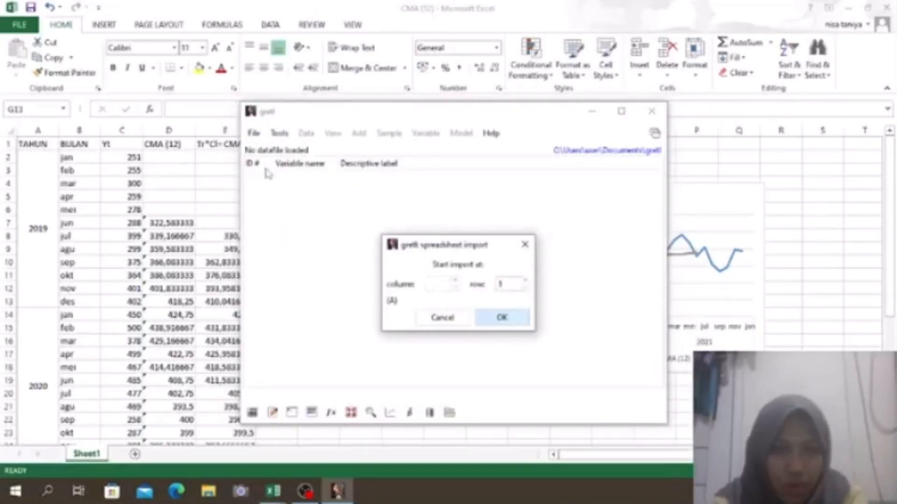
text(3)
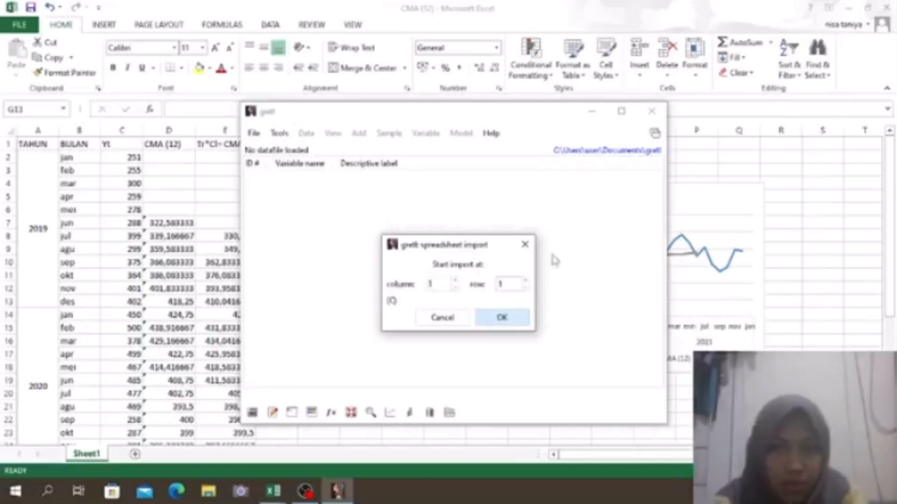
click(516, 283)
key(BackSpace)
text(2)
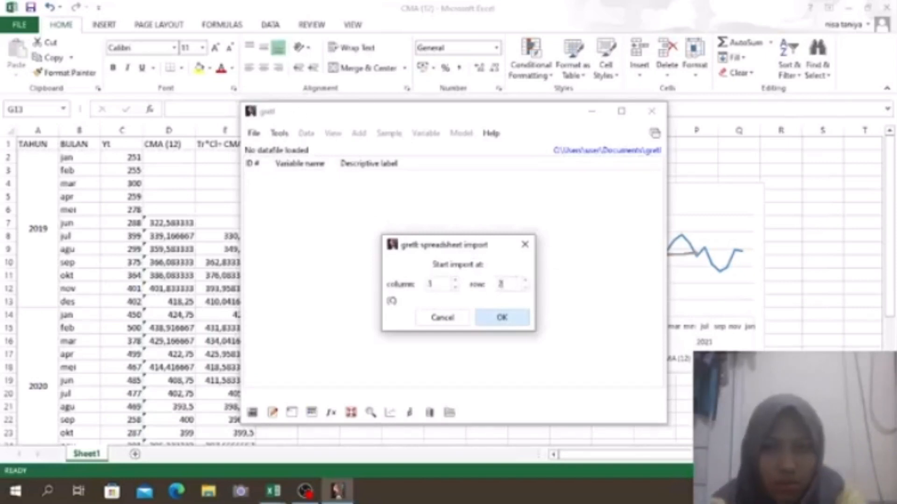
key(Return)
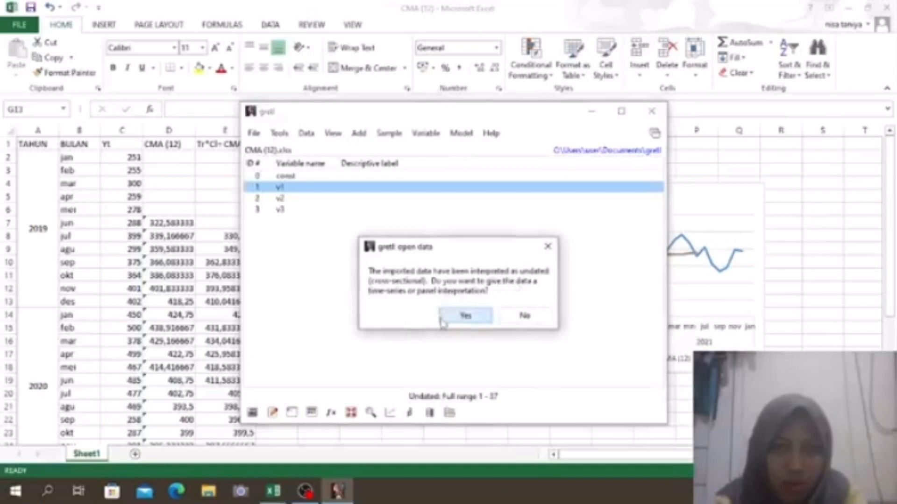
Give the imported data a time-series interpretation with monthly frequency
click(463, 316)
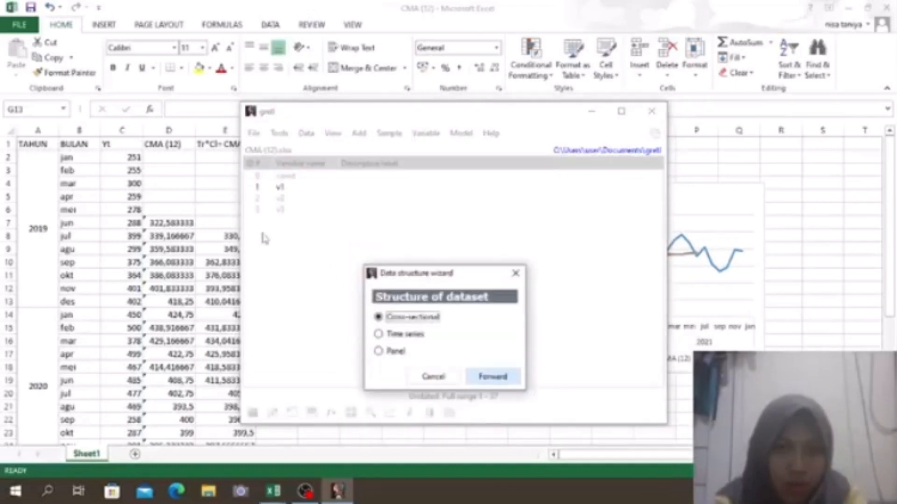
click(410, 334)
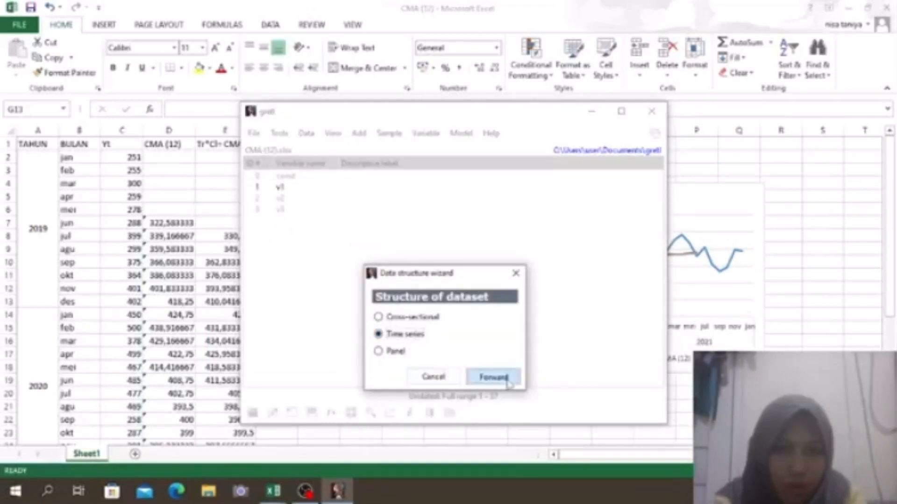
click(507, 381)
click(400, 351)
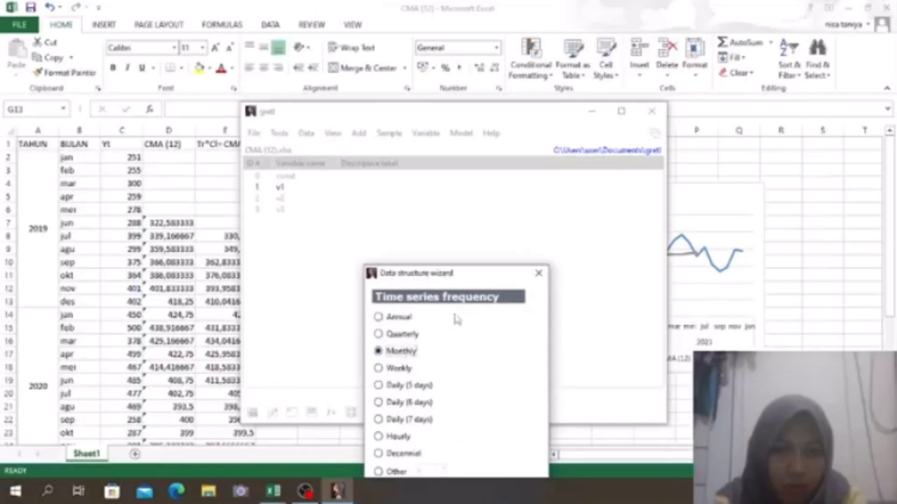
drag(483, 277, 493, 186)
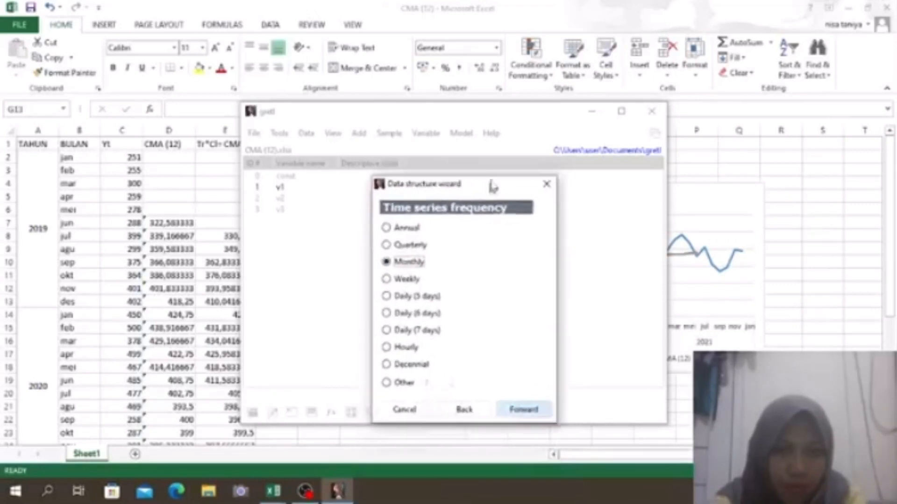
click(518, 408)
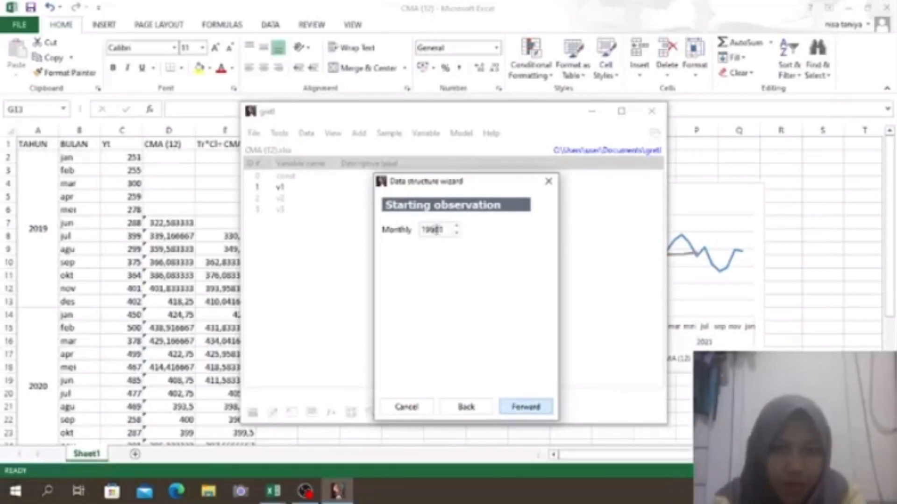
Set the starting observation to 2019:01 and apply the dataset structure
key(BackSpace)
key(BackSpace)
key(BackSpace)
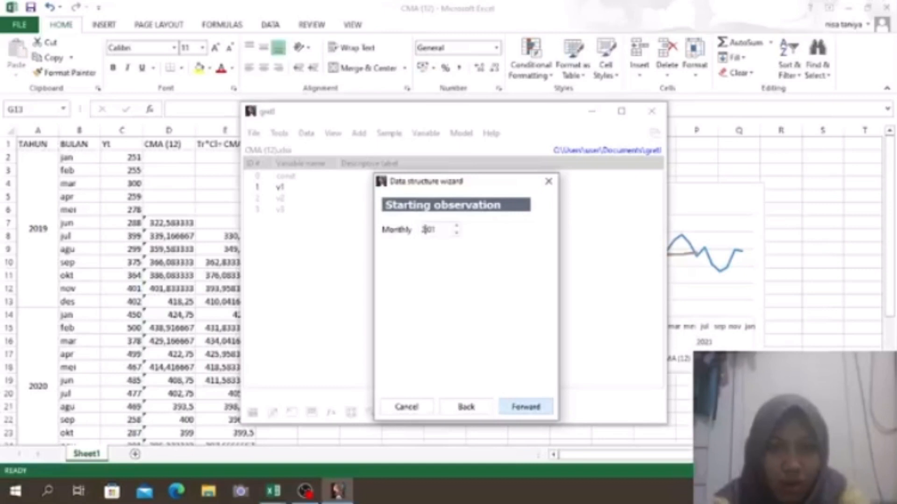
text(2019)
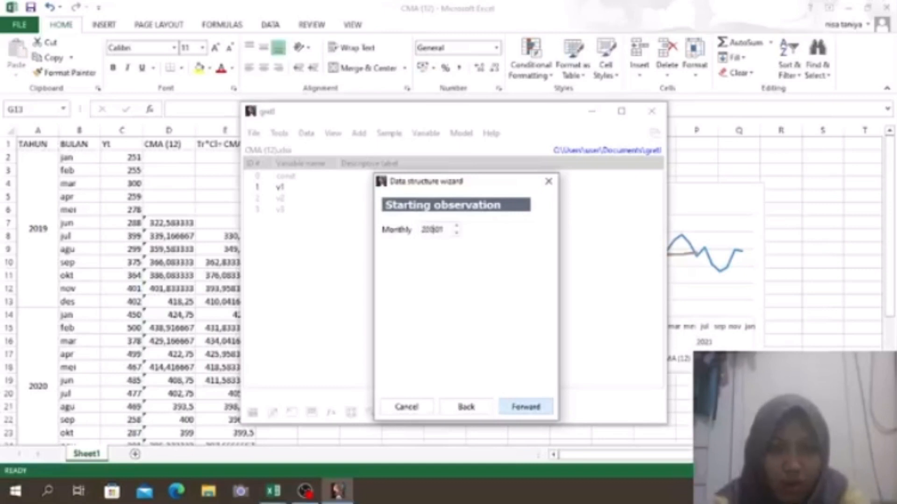
click(516, 405)
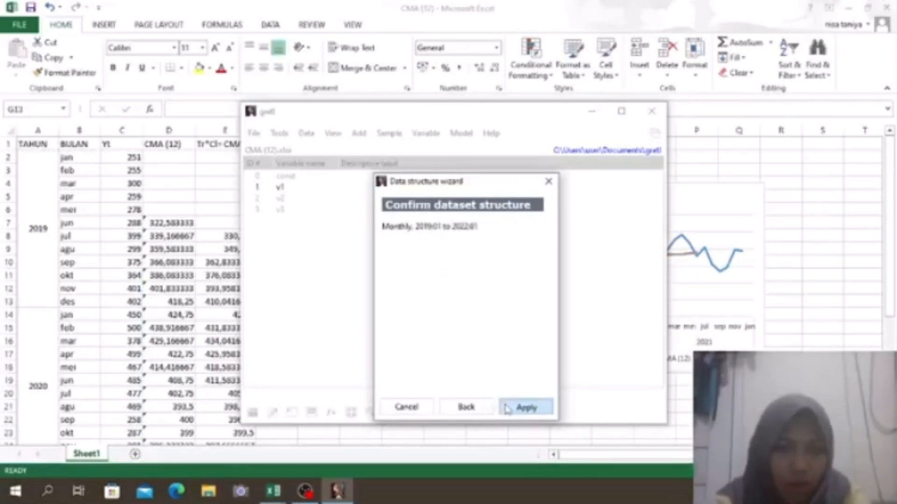
click(514, 407)
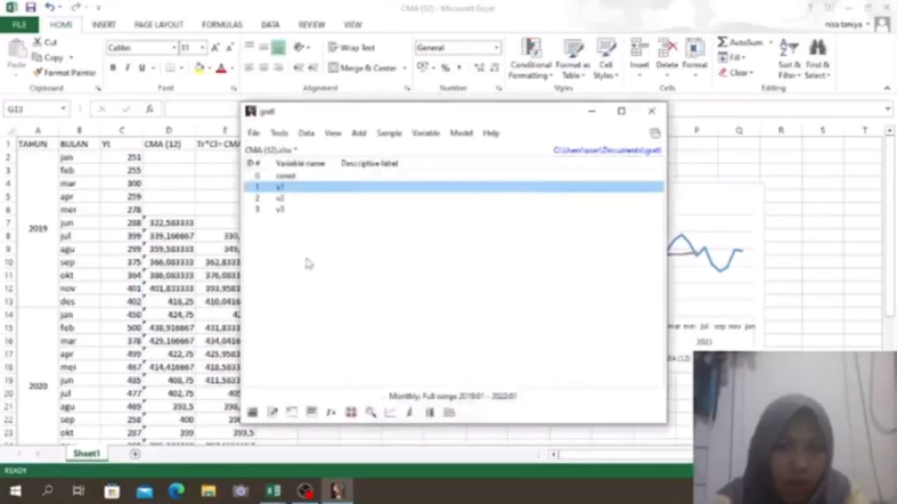
Delete the variables v2 and v3 from the dataset, confirming the deletion
drag(293, 192, 288, 218)
click(292, 201)
right_click(291, 218)
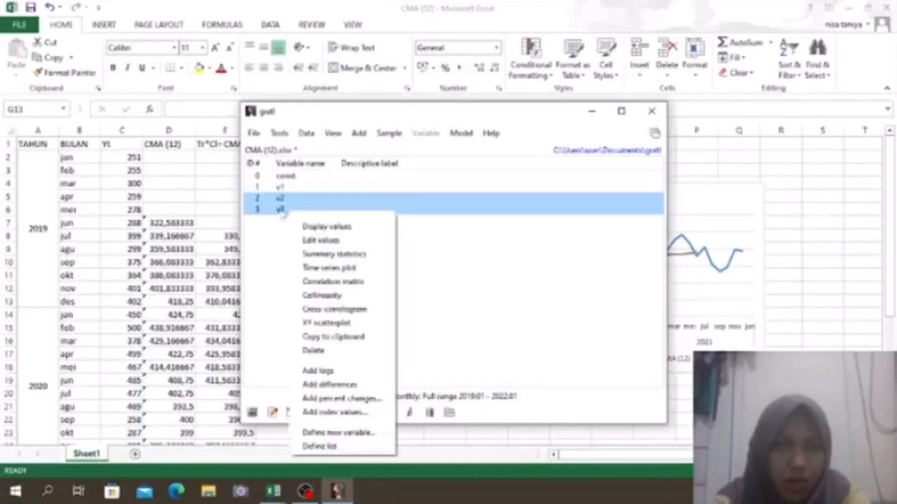
click(322, 351)
click(424, 312)
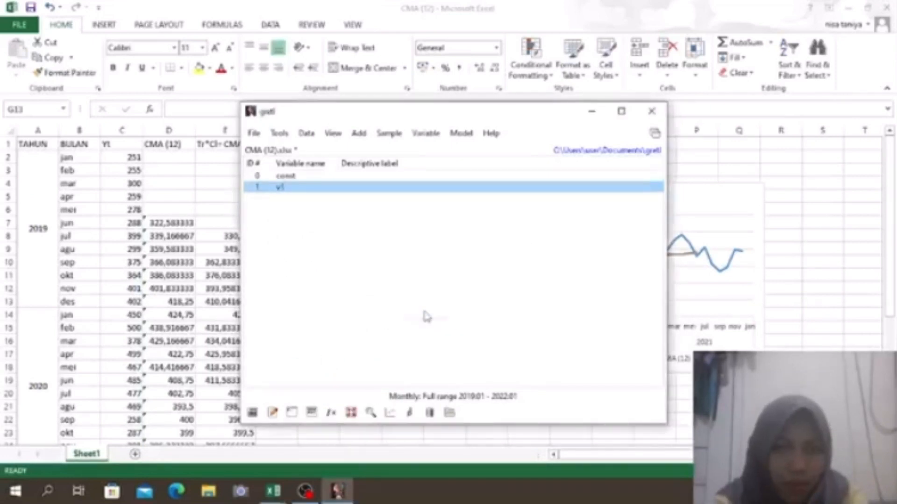
Rename the variable v1 to Yt in its attributes
right_click(354, 188)
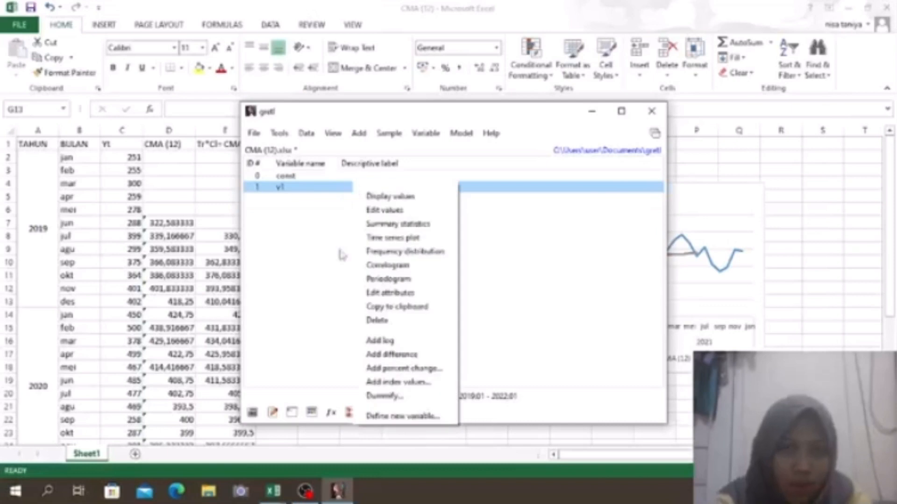
click(399, 293)
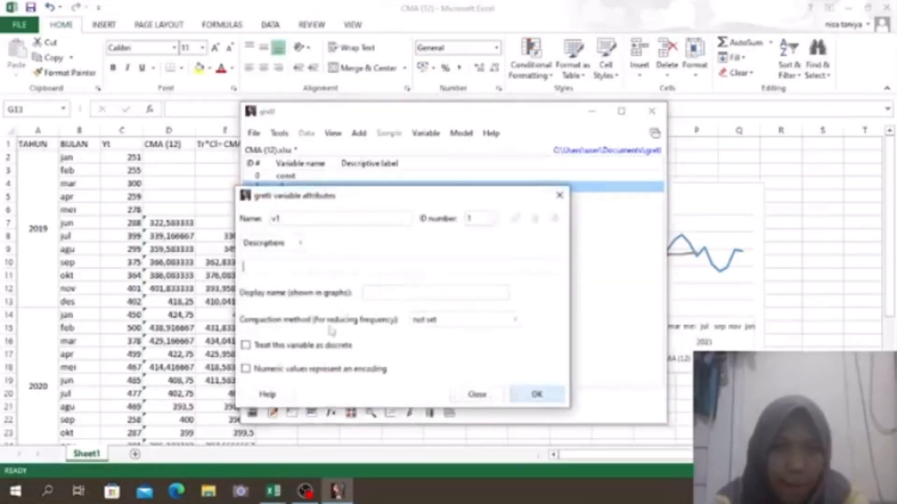
click(312, 215)
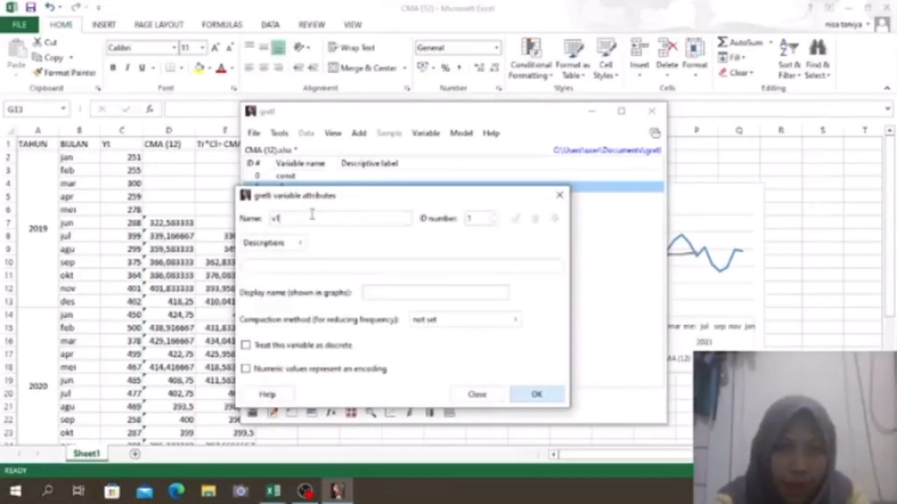
key(BackSpace)
key(BackSpace)
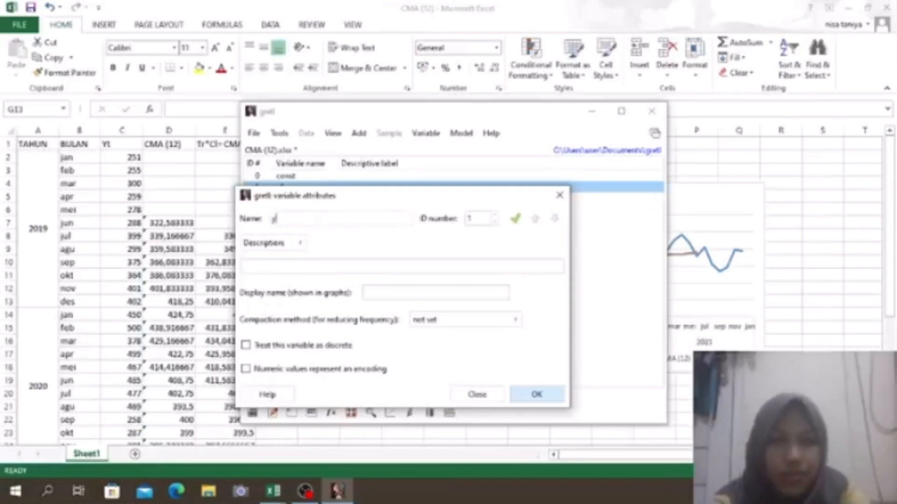
text(y)
text(Yt)
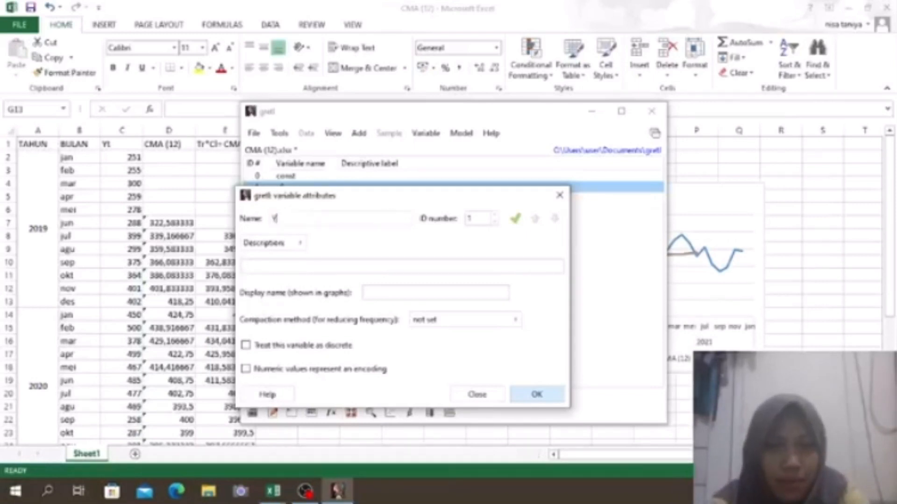
click(537, 395)
Filter Yt with a 12-observation simple moving average, graphing the results and saving the smoothed series as ma_Yt and cyclical component as mc_Yt
click(425, 133)
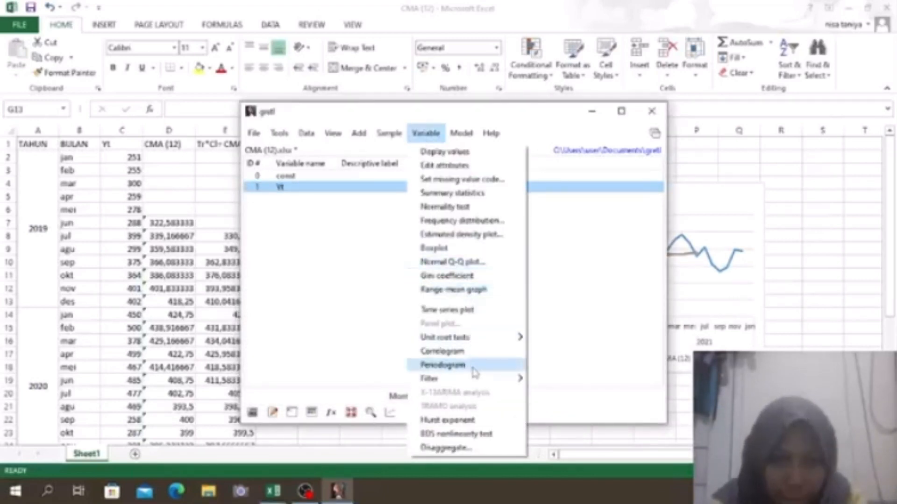
mouse_move(473, 378)
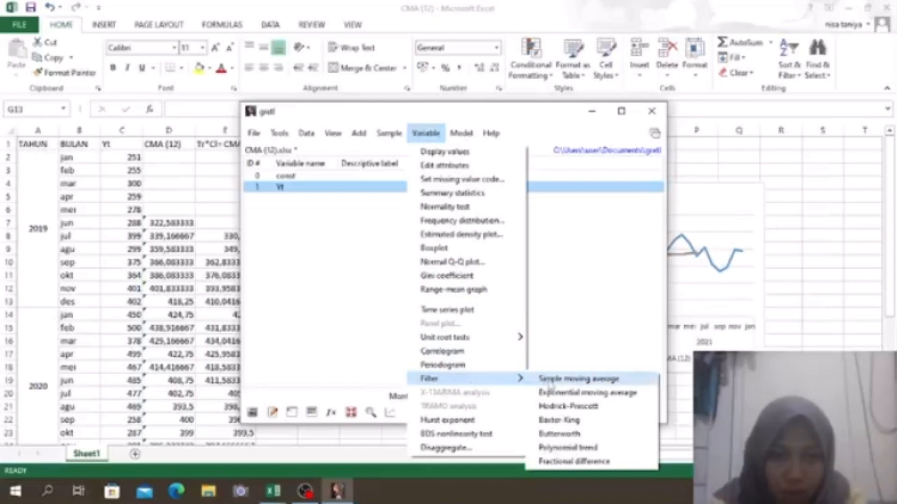
click(559, 382)
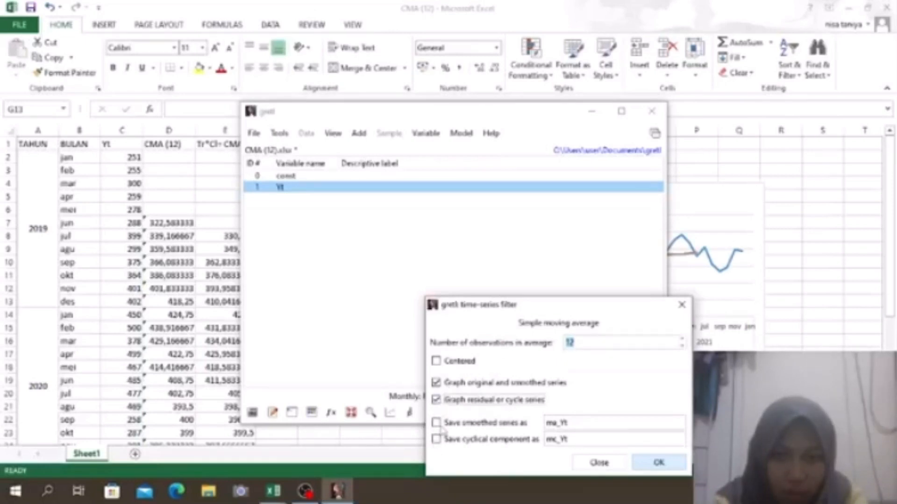
click(438, 425)
click(436, 441)
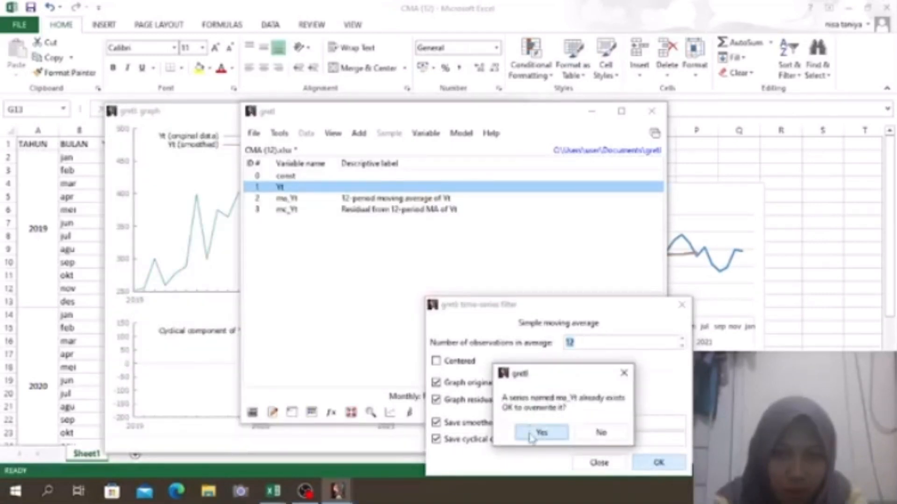
click(624, 375)
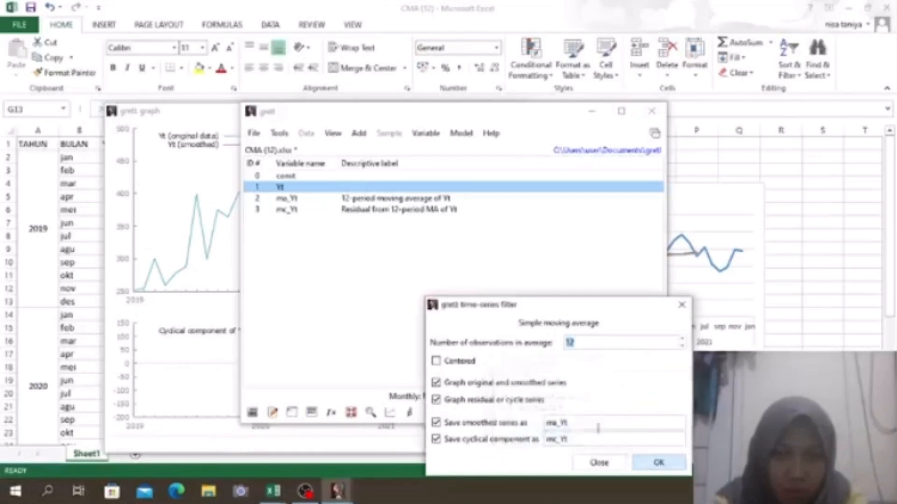
click(600, 463)
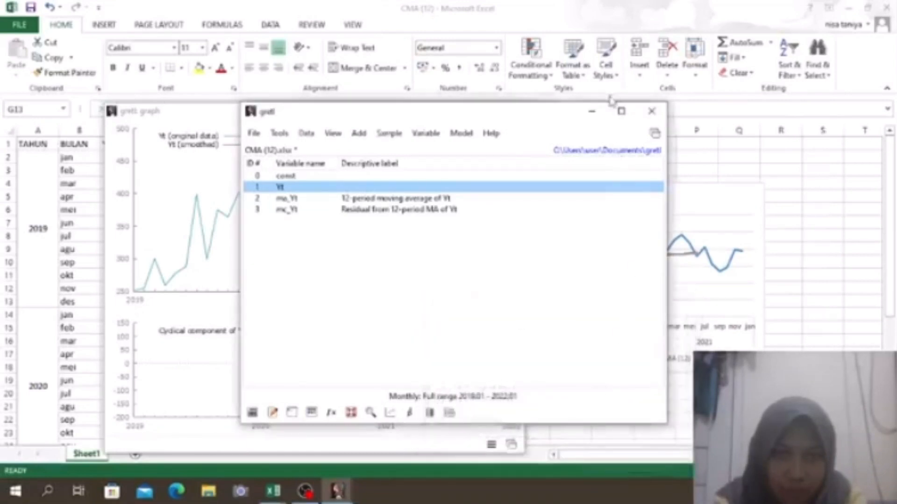
Compare the gretl graph of original, smoothed and cyclical Yt with the Excel line chart, placing the two side by side
click(592, 115)
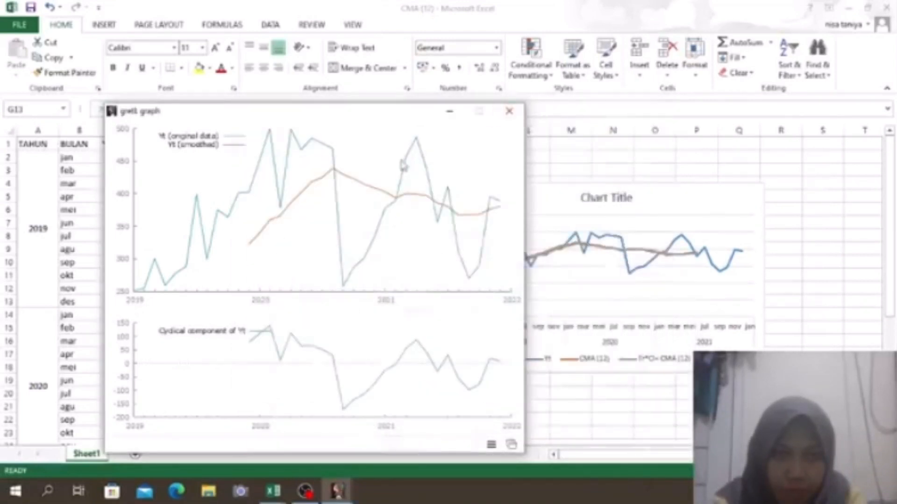
click(638, 208)
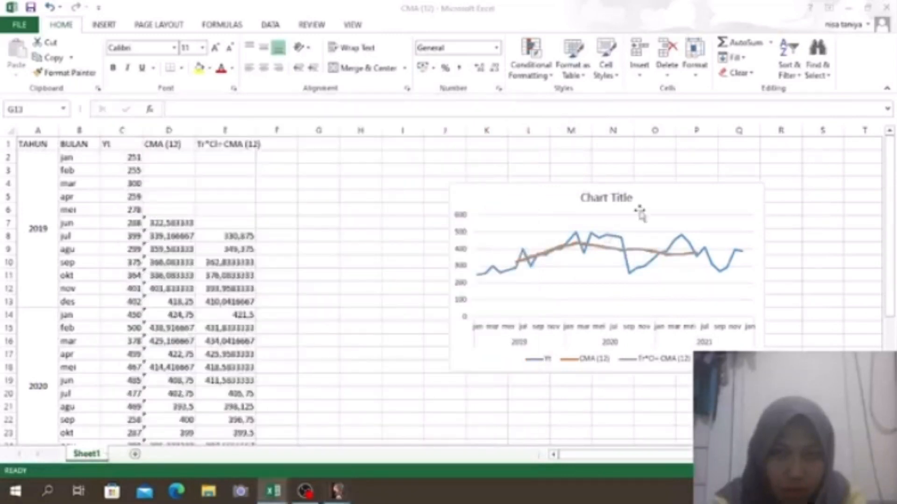
click(338, 491)
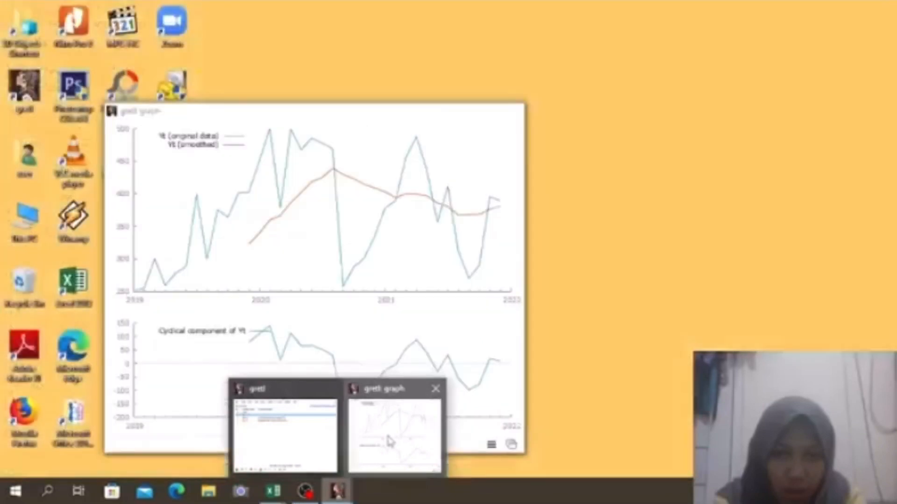
click(386, 434)
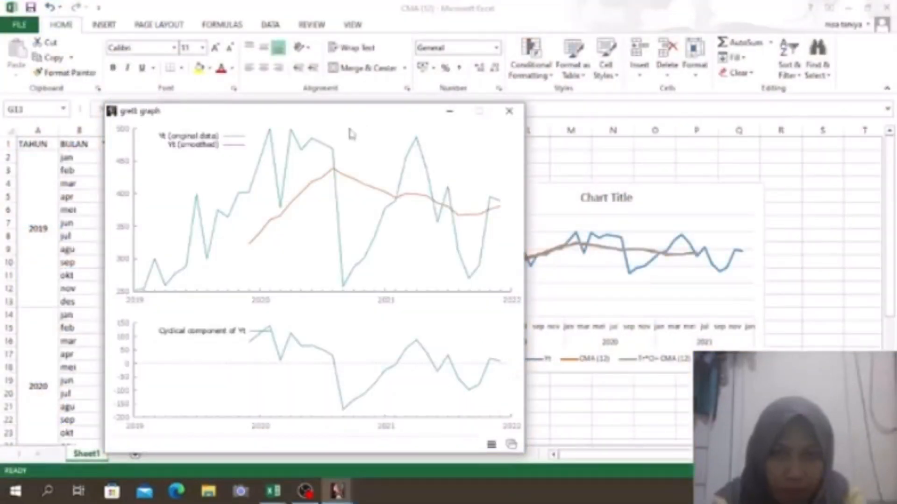
drag(325, 108, 257, 63)
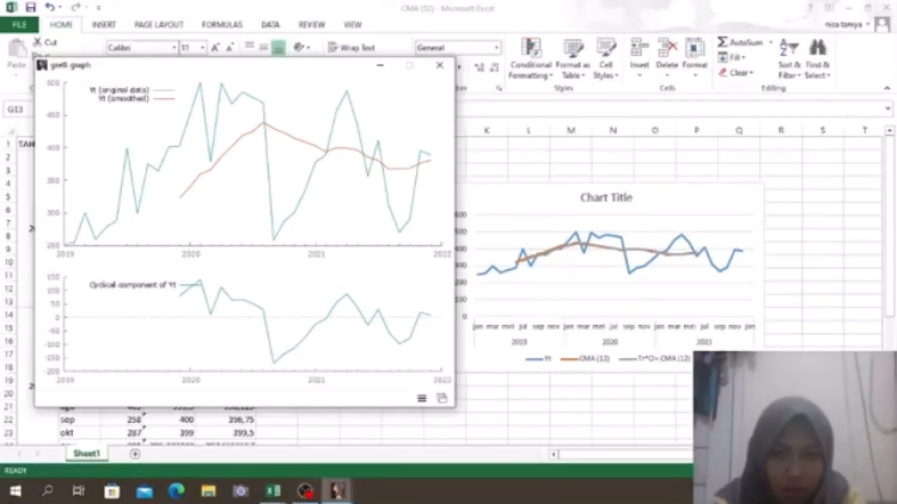
click(305, 491)
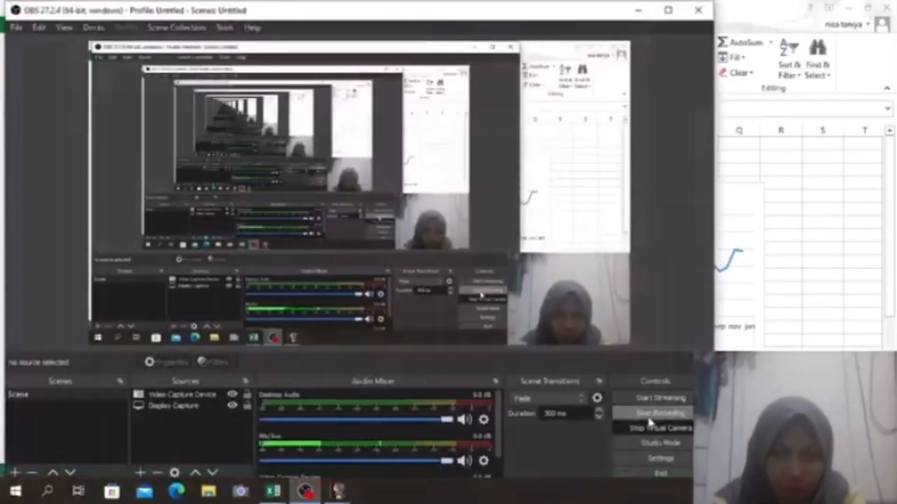